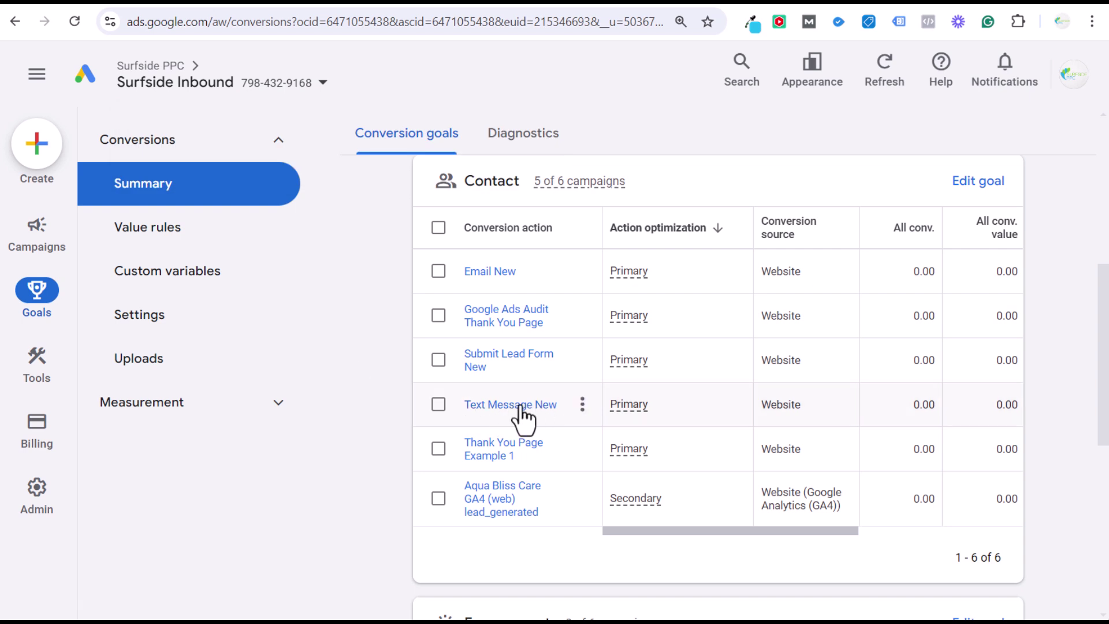
Step: Review the thank-you page, the Google Ads Contact conversion goals and the Tag Manager workspace, ending on the container's Admin page
{"action": "left_click", "coordinate": [177, 4]}
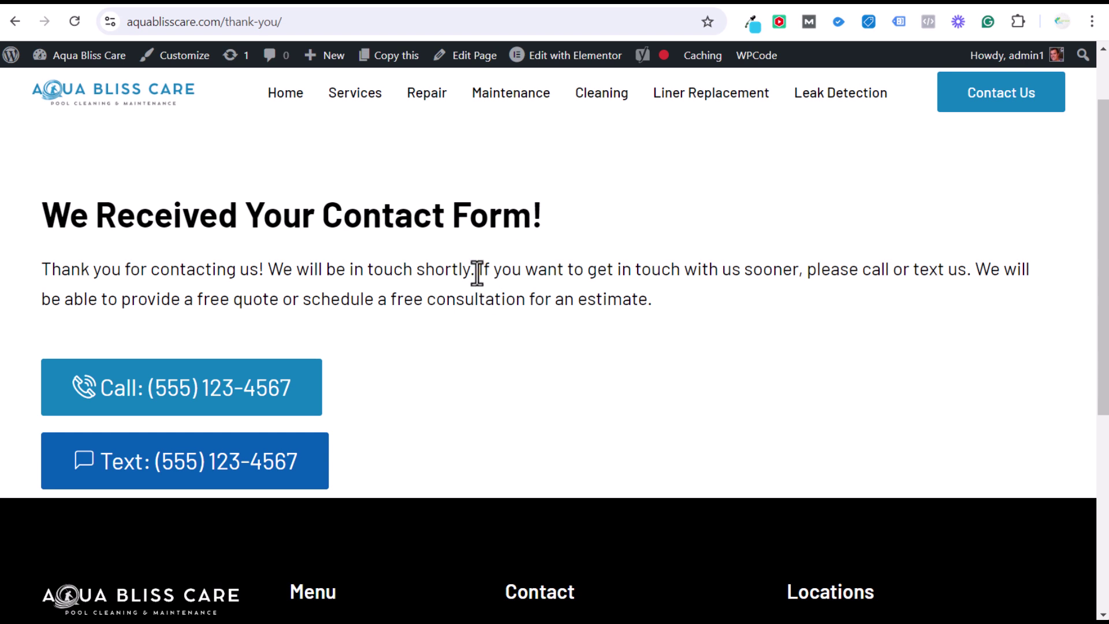
{"action": "left_click", "coordinate": [274, 7]}
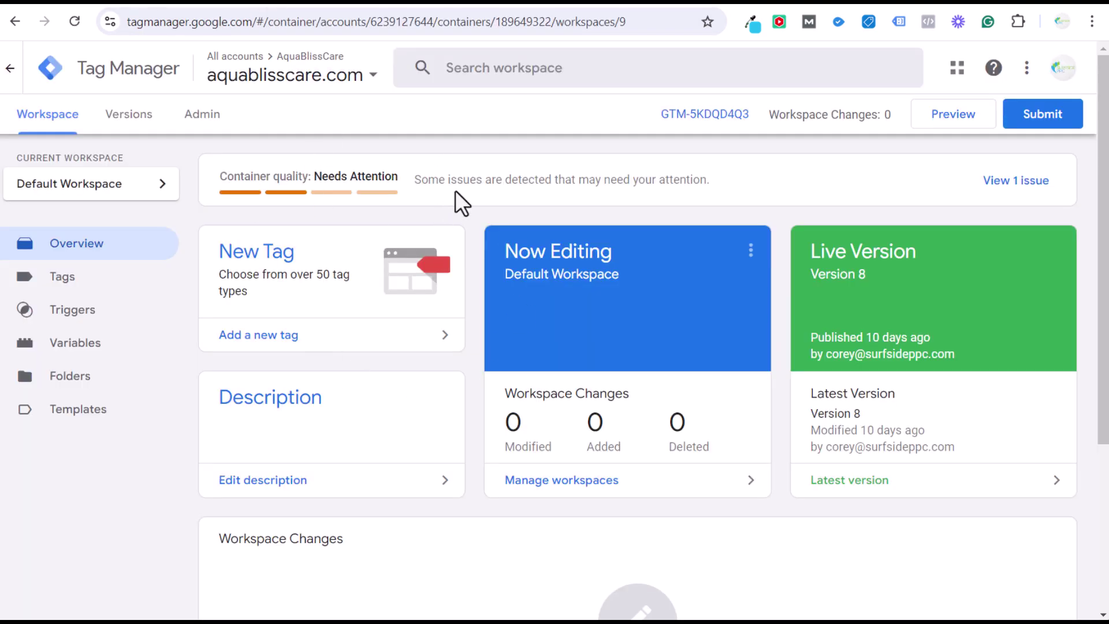
{"action": "left_click", "coordinate": [136, 2]}
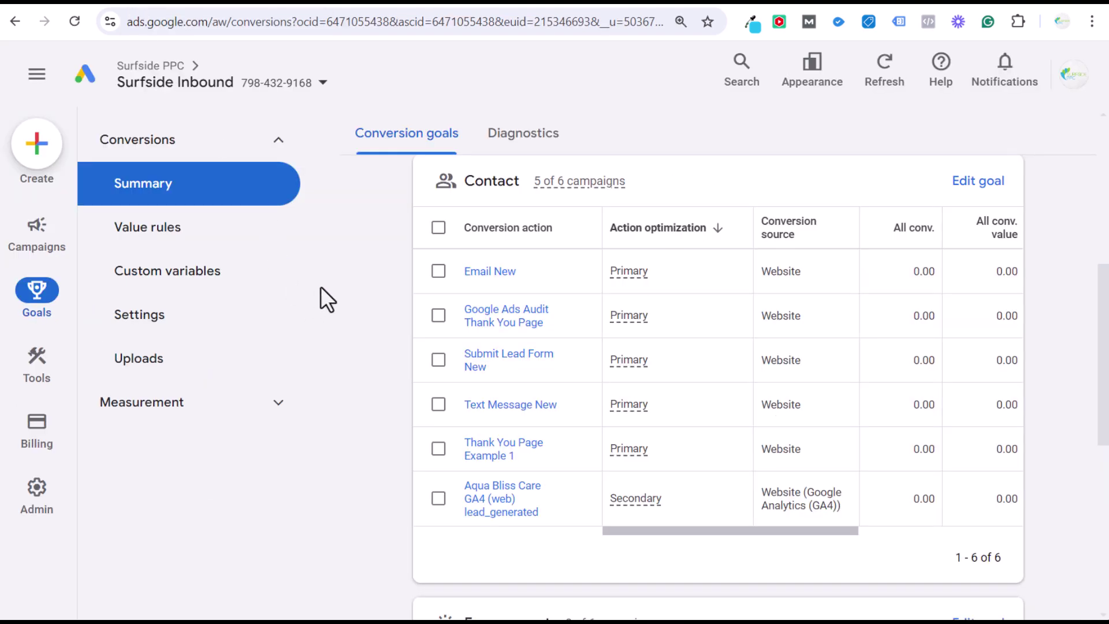
{"action": "left_click", "coordinate": [280, 5]}
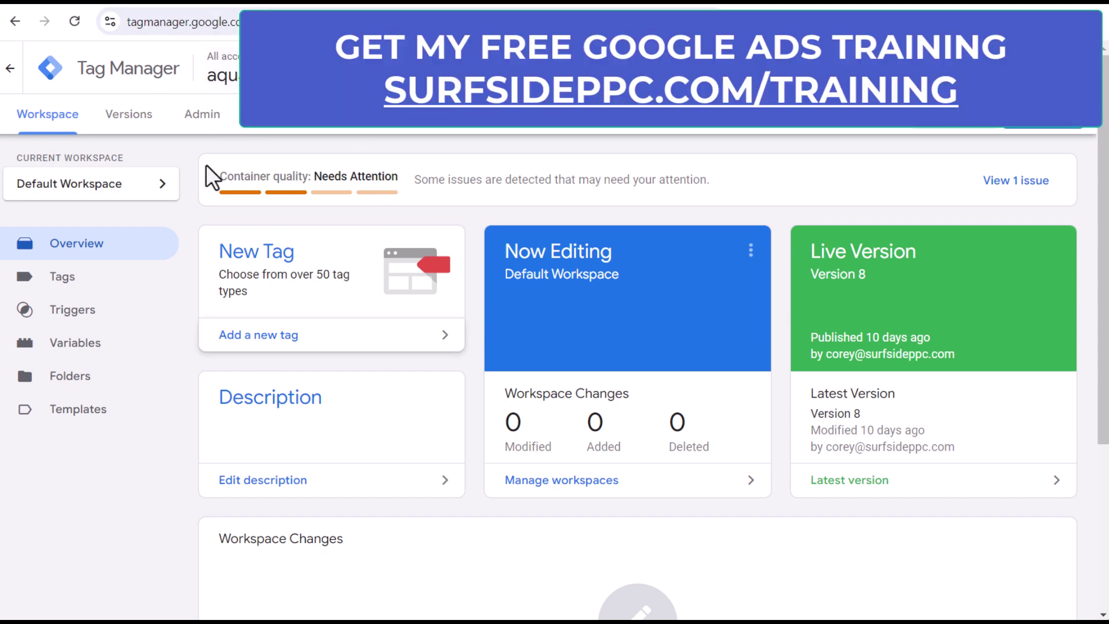
{"action": "left_click", "coordinate": [159, 2]}
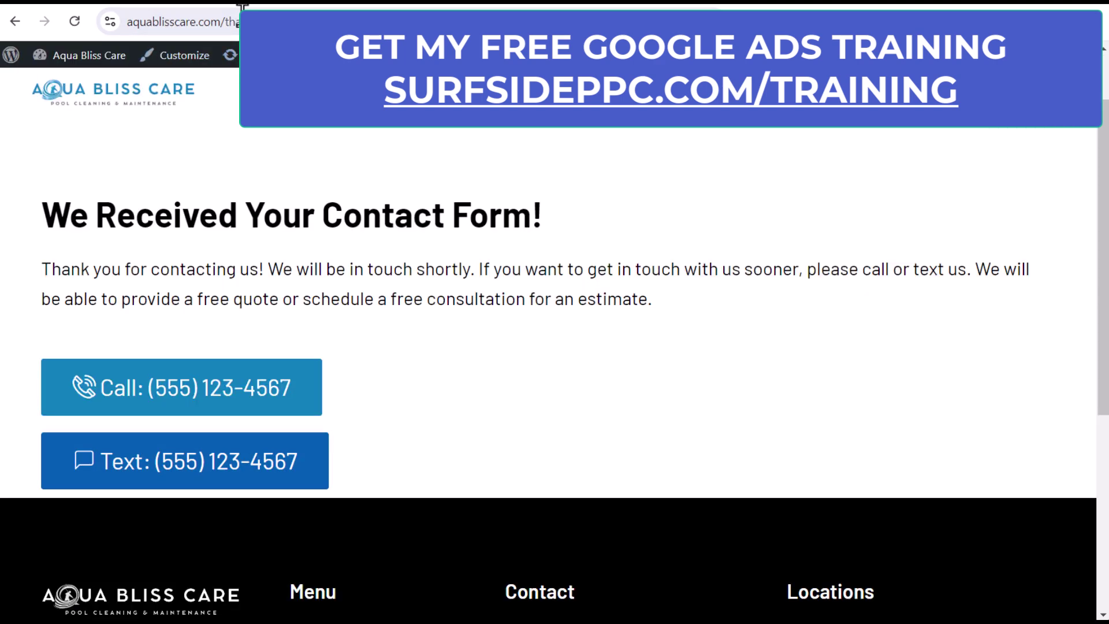
{"action": "left_click", "coordinate": [266, 3]}
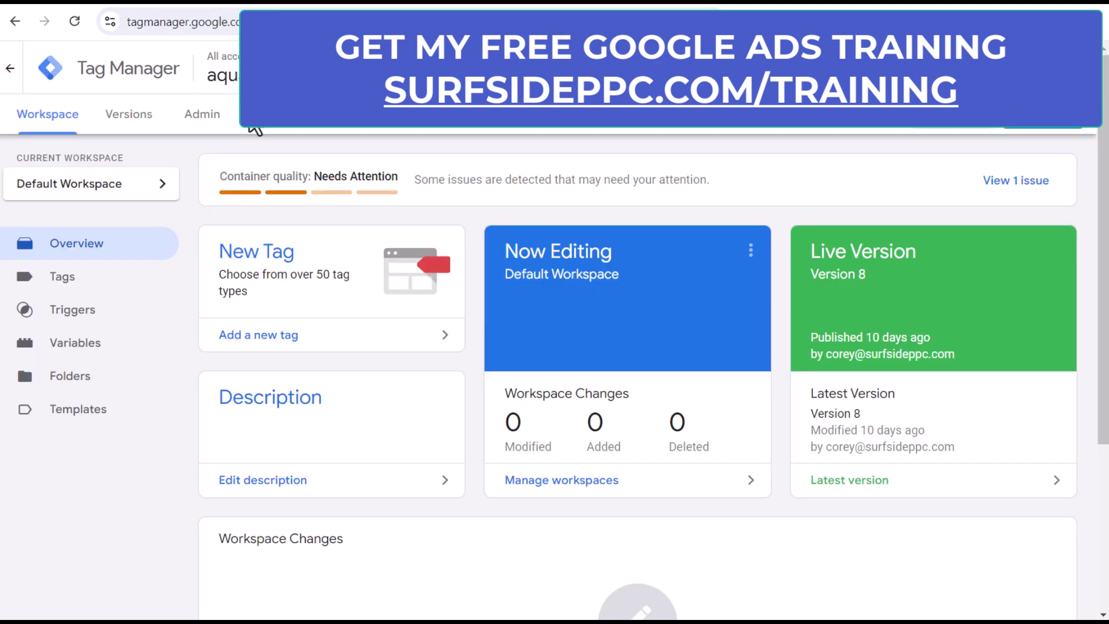
{"action": "left_click", "coordinate": [207, 119]}
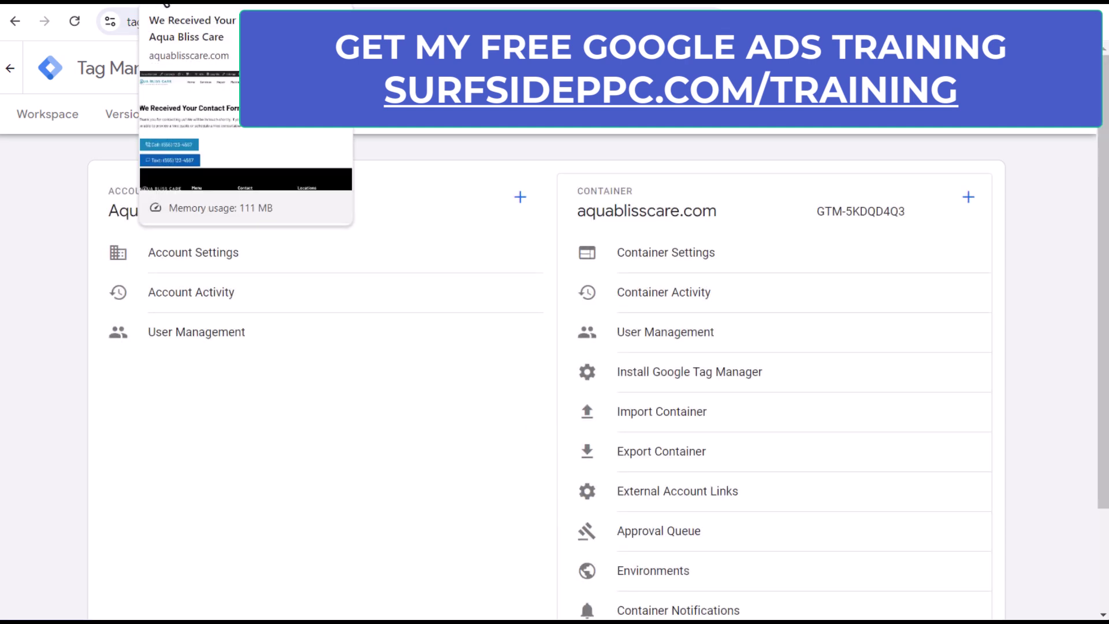
Step: Switch to WordPress, find the WPCode plugin in the plugin results and open its Header & Footer settings
{"action": "left_click", "coordinate": [177, 2]}
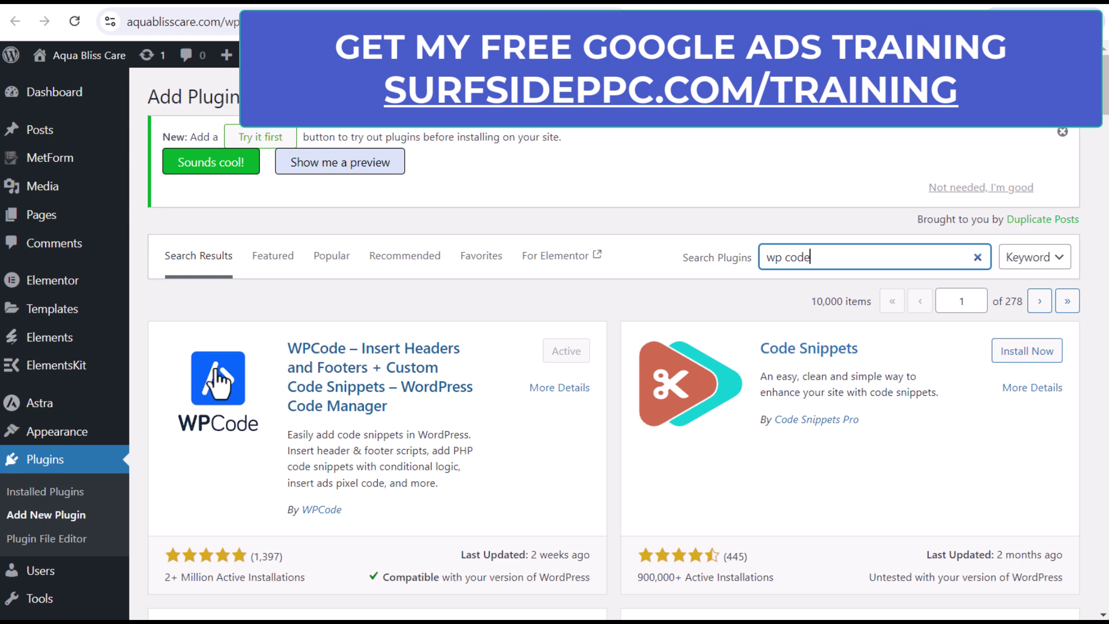
{"action": "scroll", "coordinate": [382, 415], "scroll_direction": "down", "scroll_amount": 3}
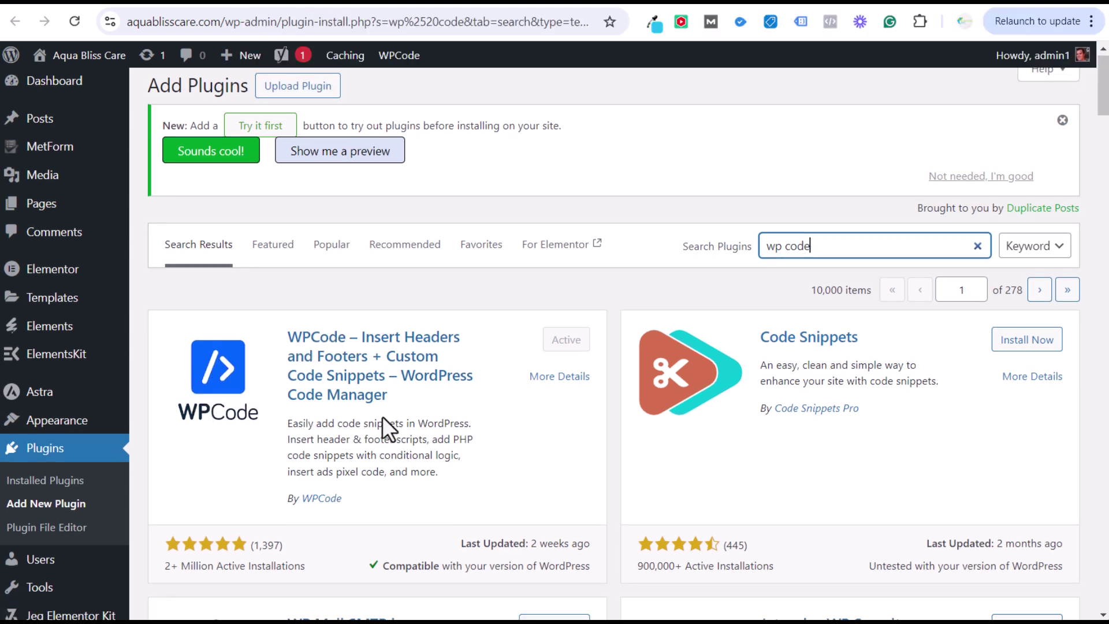
{"action": "scroll", "coordinate": [382, 405], "scroll_direction": "down", "scroll_amount": 2}
{"action": "mouse_move", "coordinate": [46, 491]}
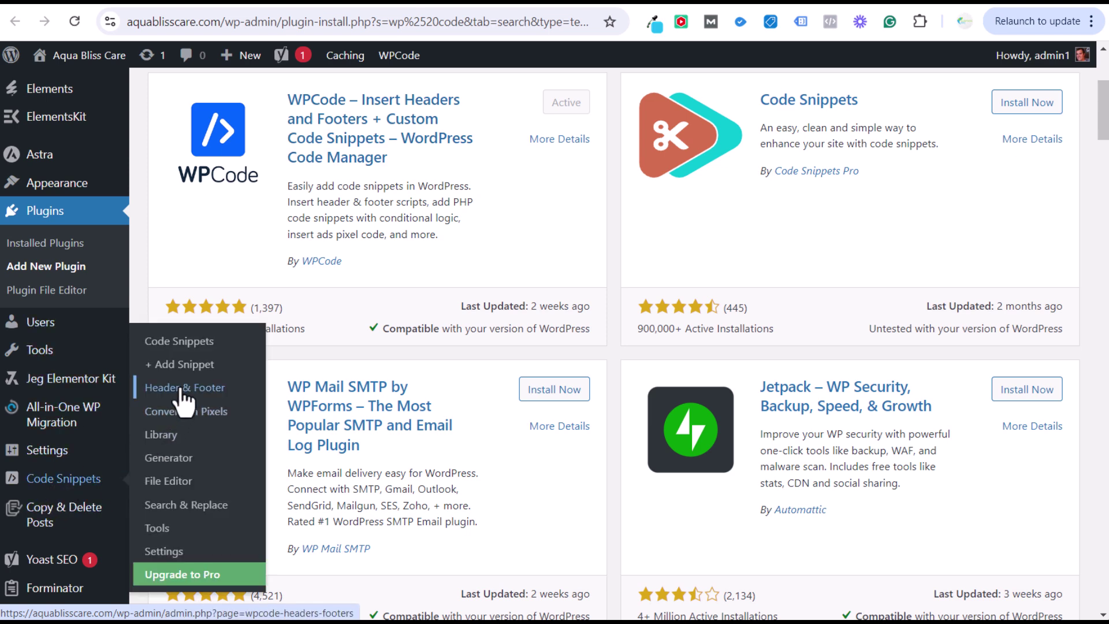
{"action": "left_click", "coordinate": [182, 391]}
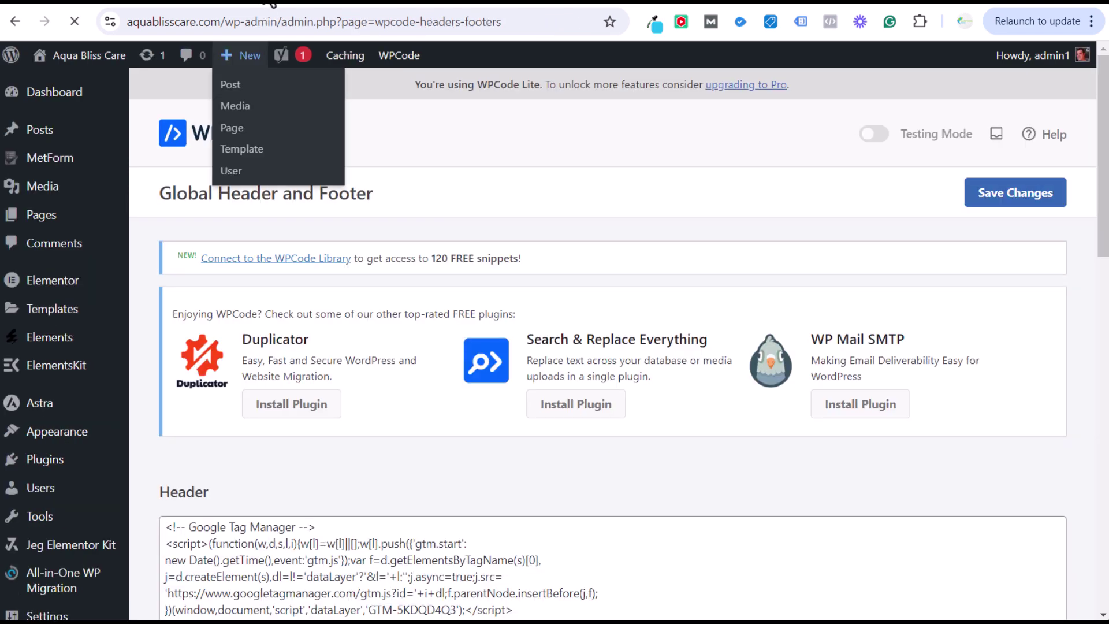
Step: Open the Install Google Tag Manager instructions for the container and read where the head and body snippets belong
{"action": "left_click", "coordinate": [270, 3]}
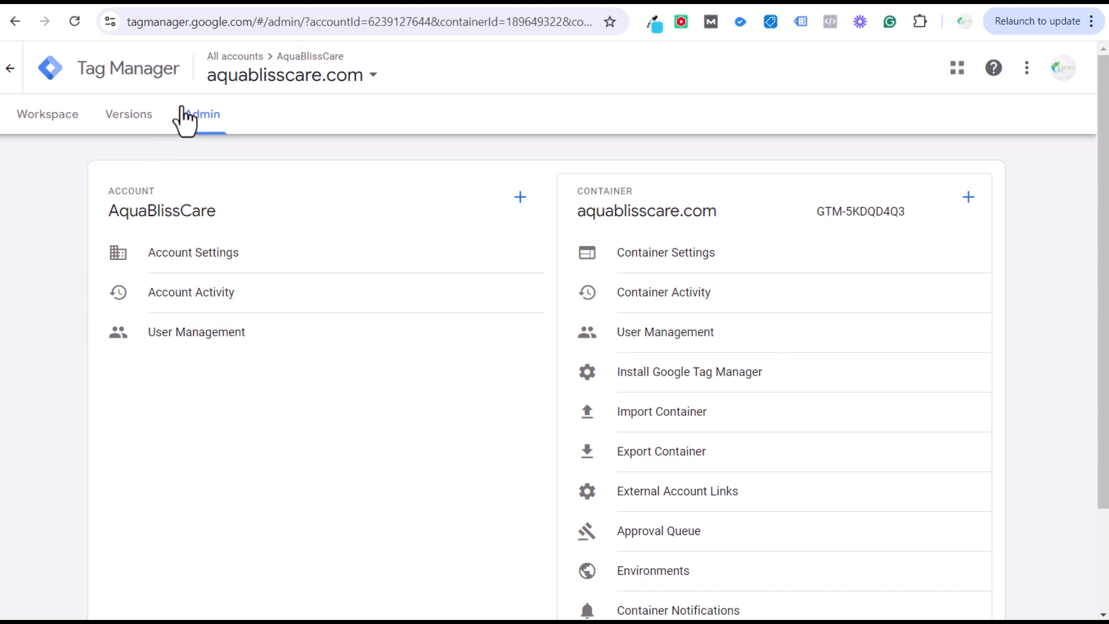
{"action": "left_click", "coordinate": [669, 376]}
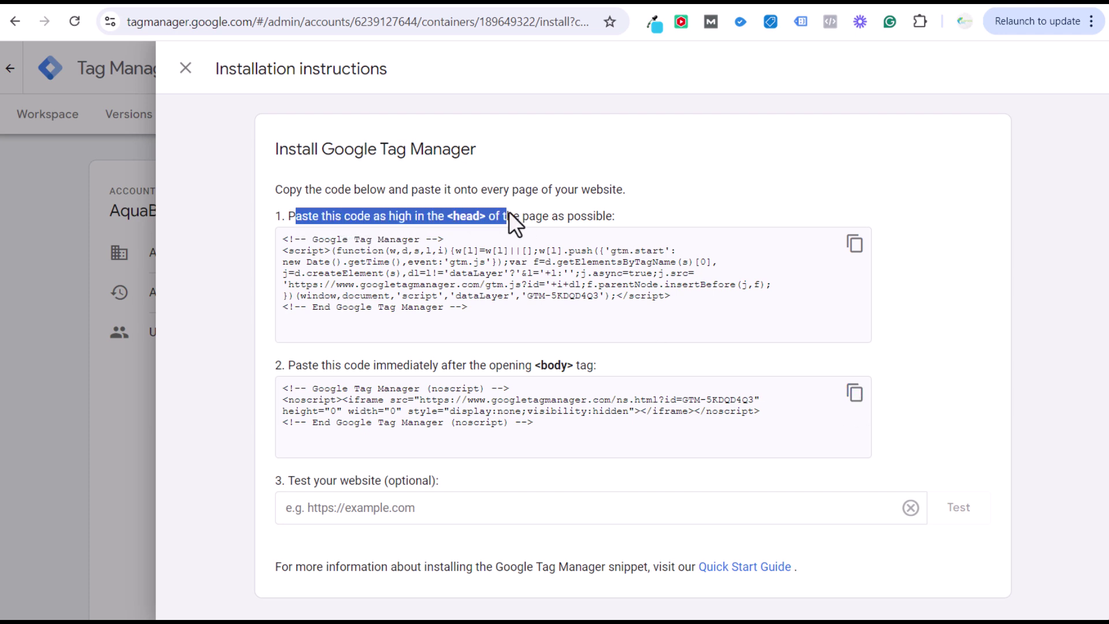
{"action": "left_click", "coordinate": [494, 249]}
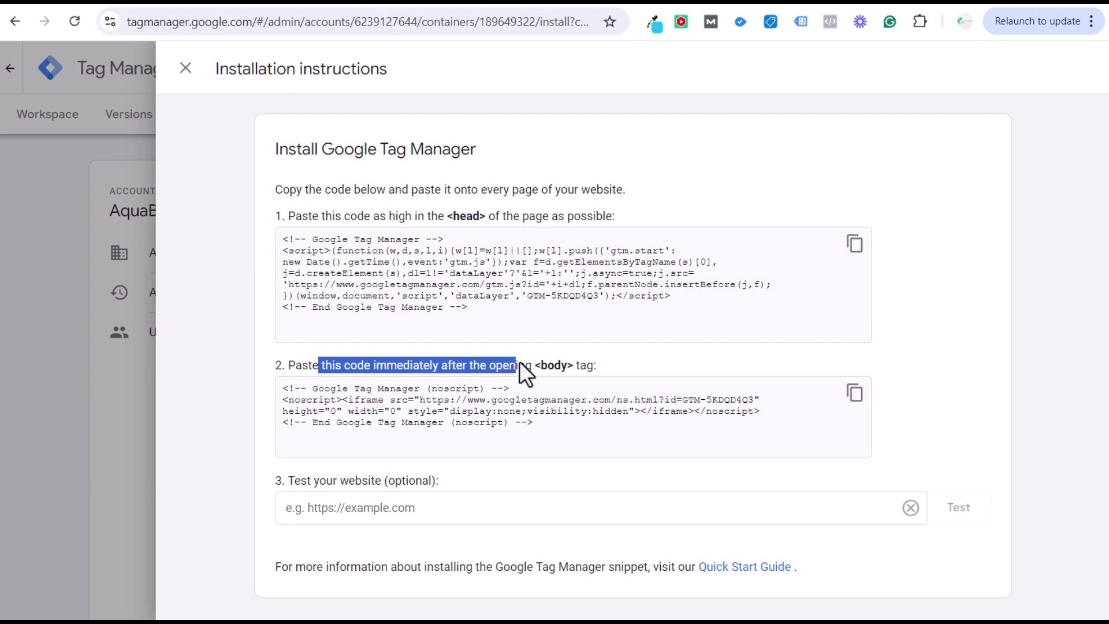
{"action": "left_click", "coordinate": [580, 373]}
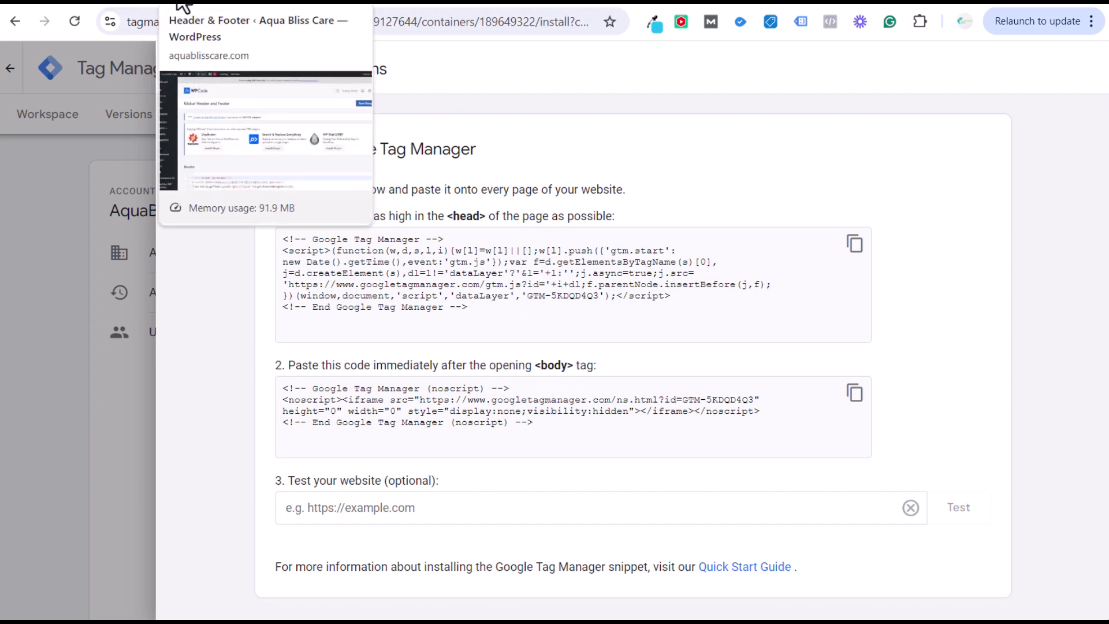
Step: Check the Google Tag Manager code in the Header and Body boxes of WPCode's Global Header and Footer page
{"action": "left_click", "coordinate": [187, 7]}
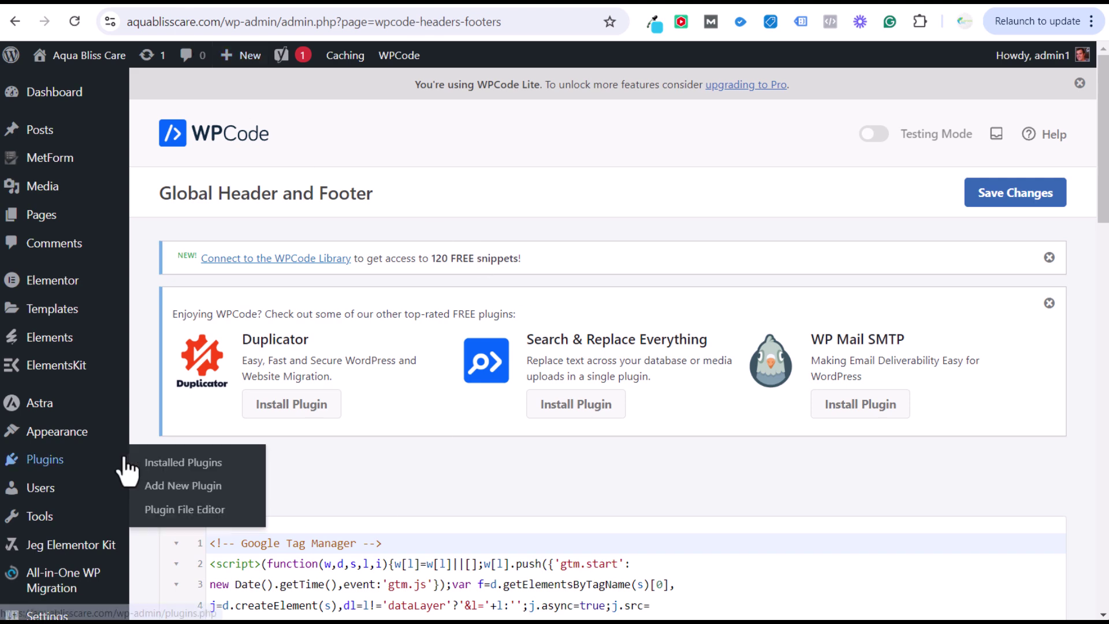
{"action": "scroll", "coordinate": [124, 404], "scroll_direction": "down", "scroll_amount": 3}
{"action": "left_click", "coordinate": [442, 503]}
{"action": "key", "text": "ctrl+a"}
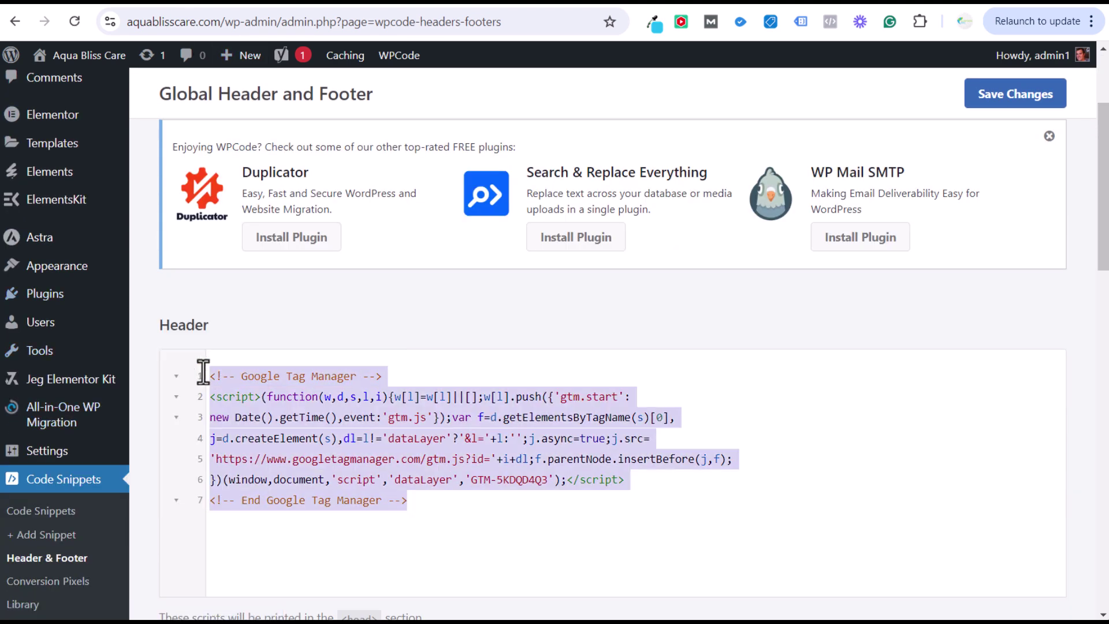
{"action": "scroll", "coordinate": [586, 460], "scroll_direction": "down", "scroll_amount": 4}
{"action": "scroll", "coordinate": [745, 462], "scroll_direction": "down", "scroll_amount": 3}
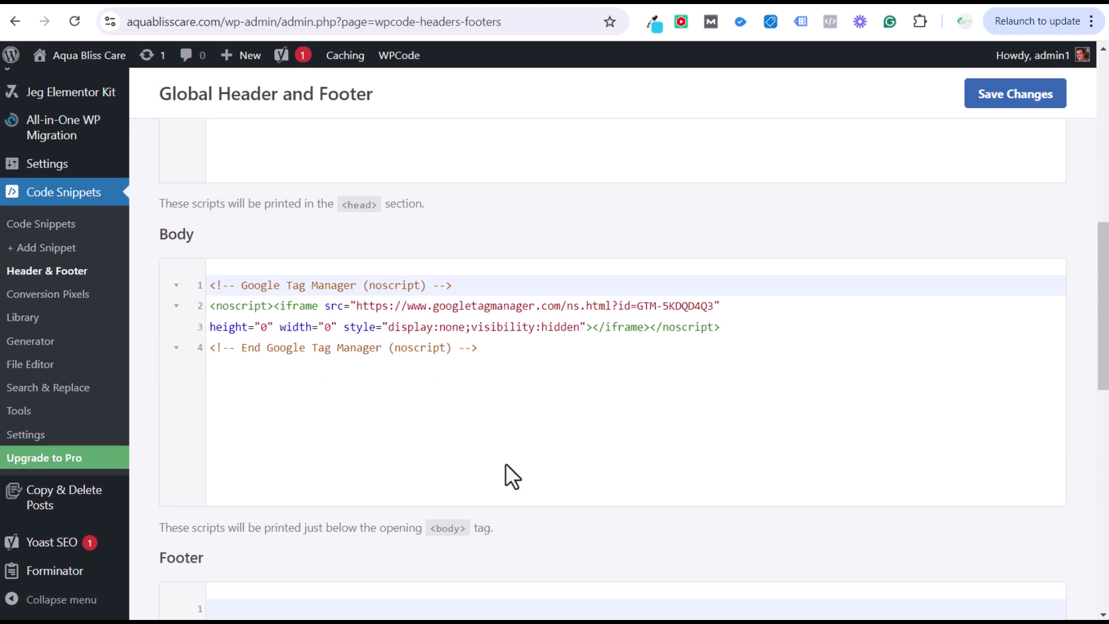
{"action": "left_click", "coordinate": [497, 349]}
{"action": "left_click_drag", "start_coordinate": [496, 349], "coordinate": [191, 271]}
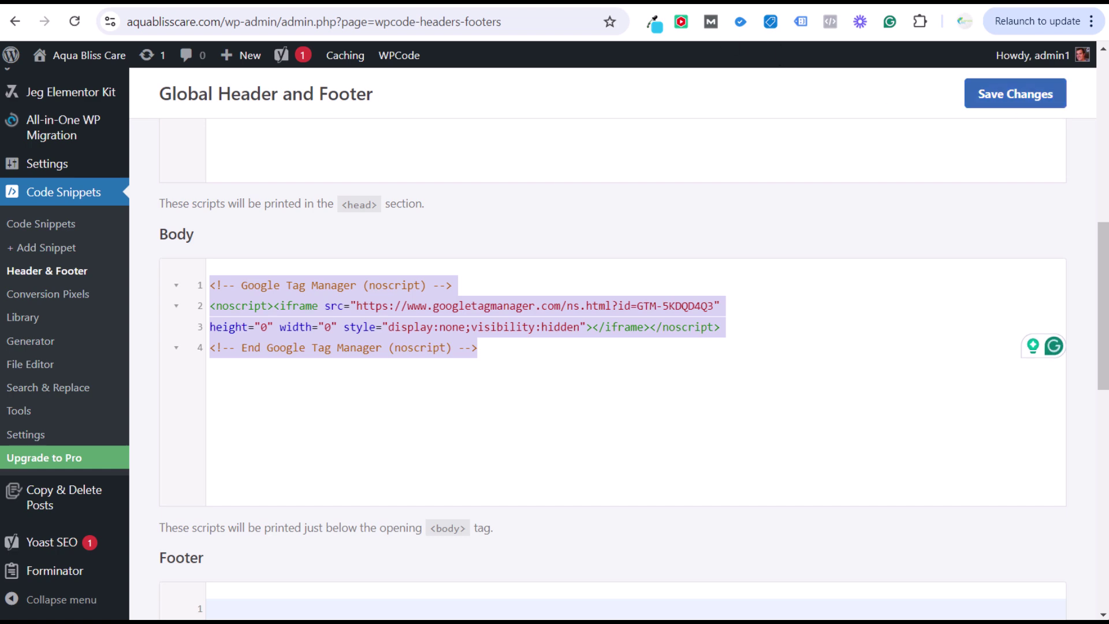
Step: Close the Tag Manager installation instructions and open the list of tags in the Default Workspace
{"action": "left_click", "coordinate": [279, 4]}
{"action": "left_click", "coordinate": [186, 69]}
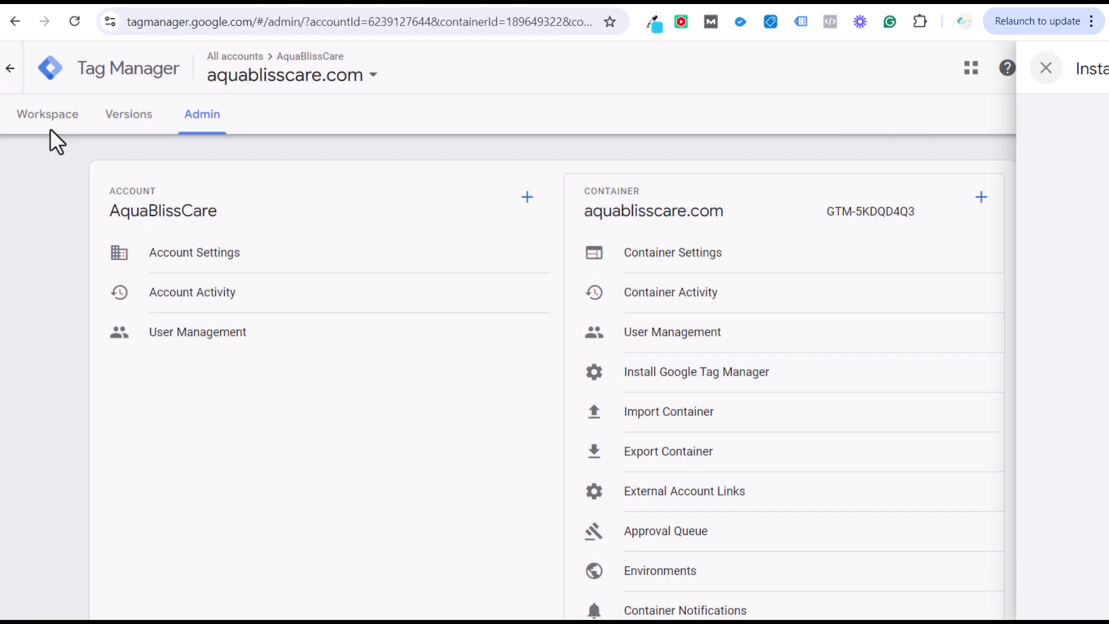
{"action": "left_click", "coordinate": [46, 118]}
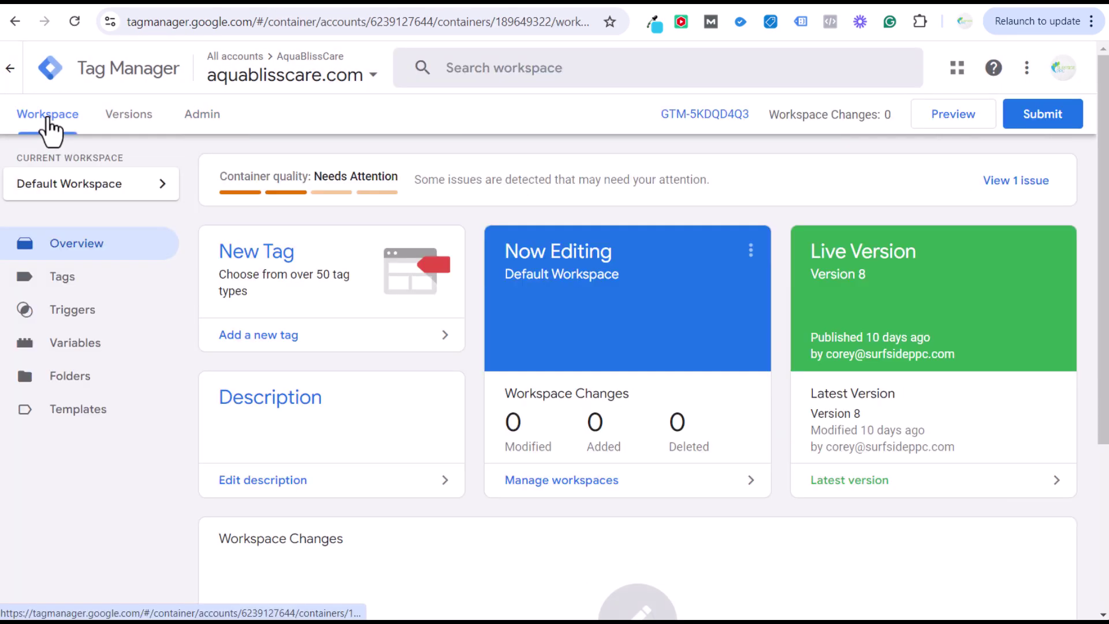
{"action": "left_click", "coordinate": [75, 279]}
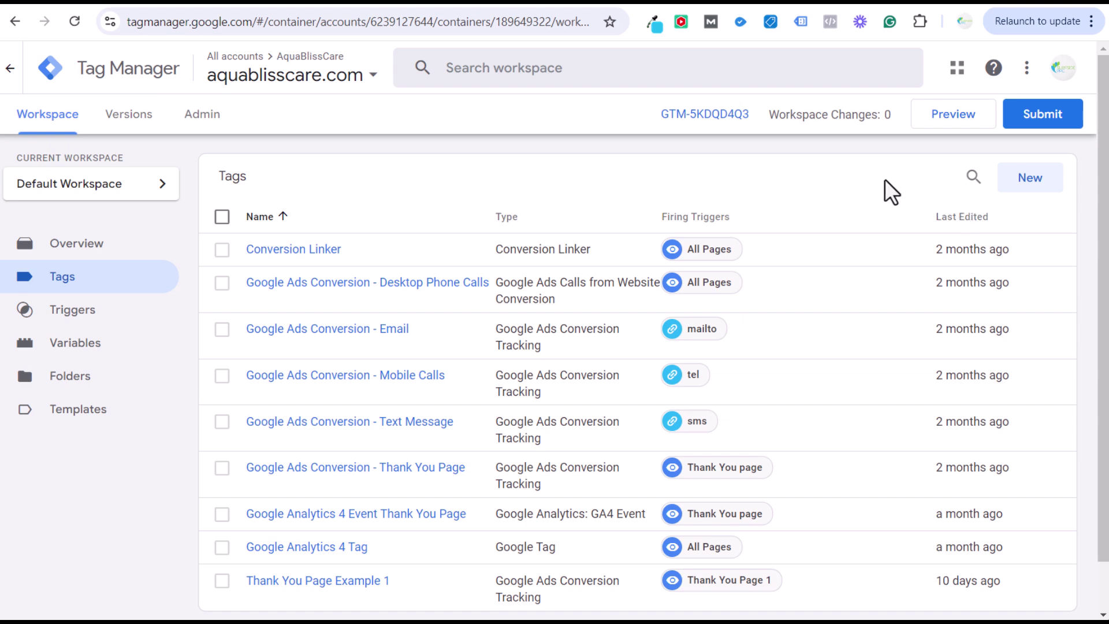
Step: Set up a new Conversion Linker tag that fires on All Pages, and discard it without saving
{"action": "left_click", "coordinate": [1051, 185]}
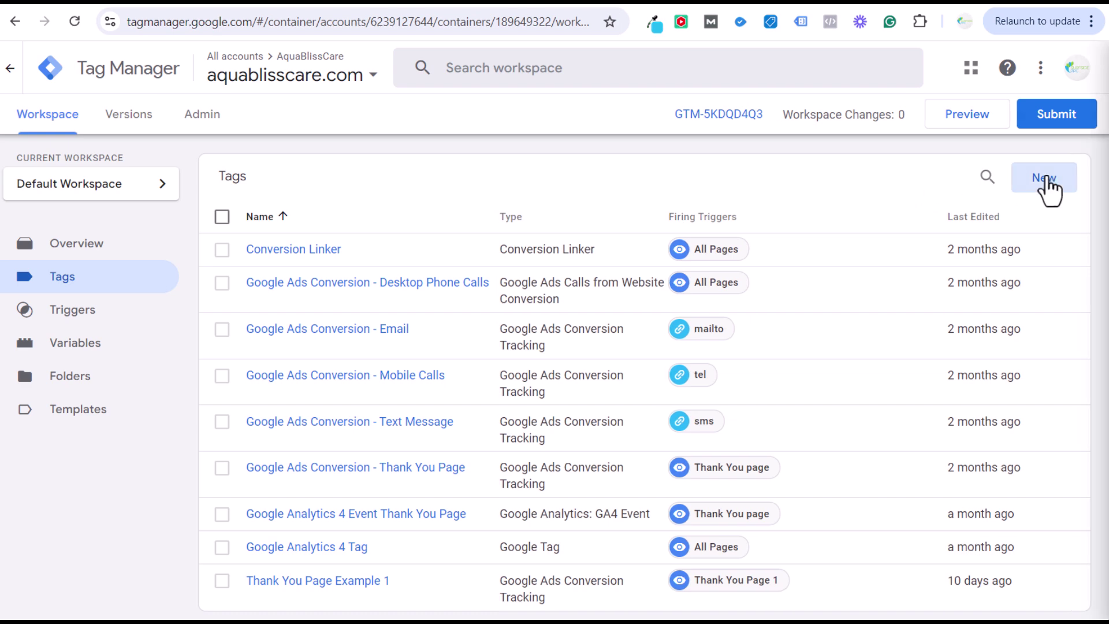
{"action": "left_click", "coordinate": [426, 192]}
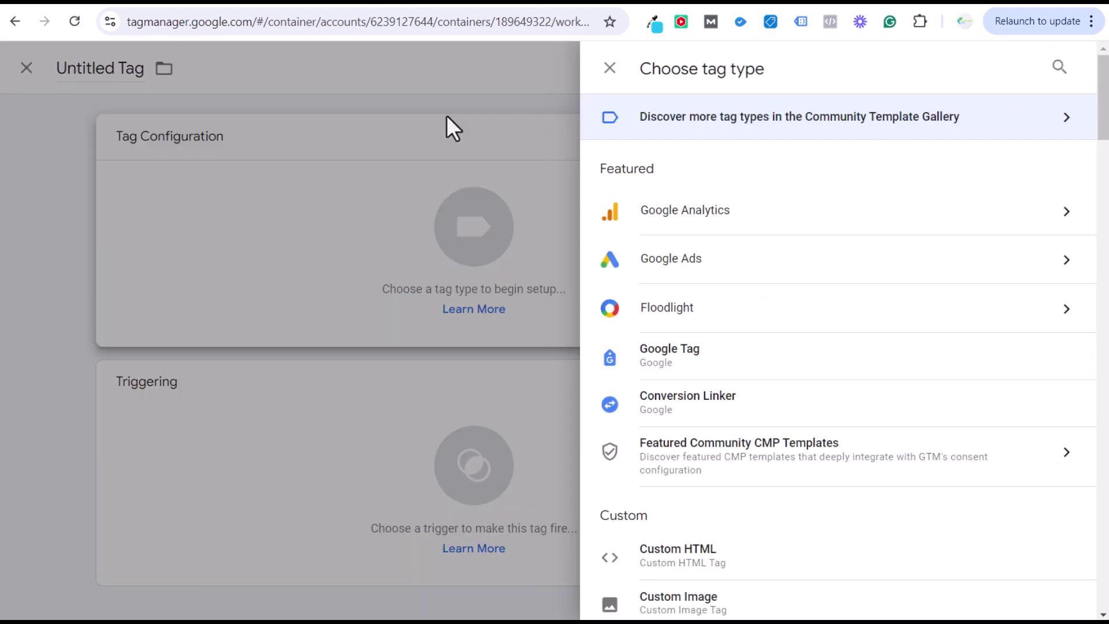
{"action": "left_click", "coordinate": [807, 263]}
{"action": "left_click", "coordinate": [760, 168]}
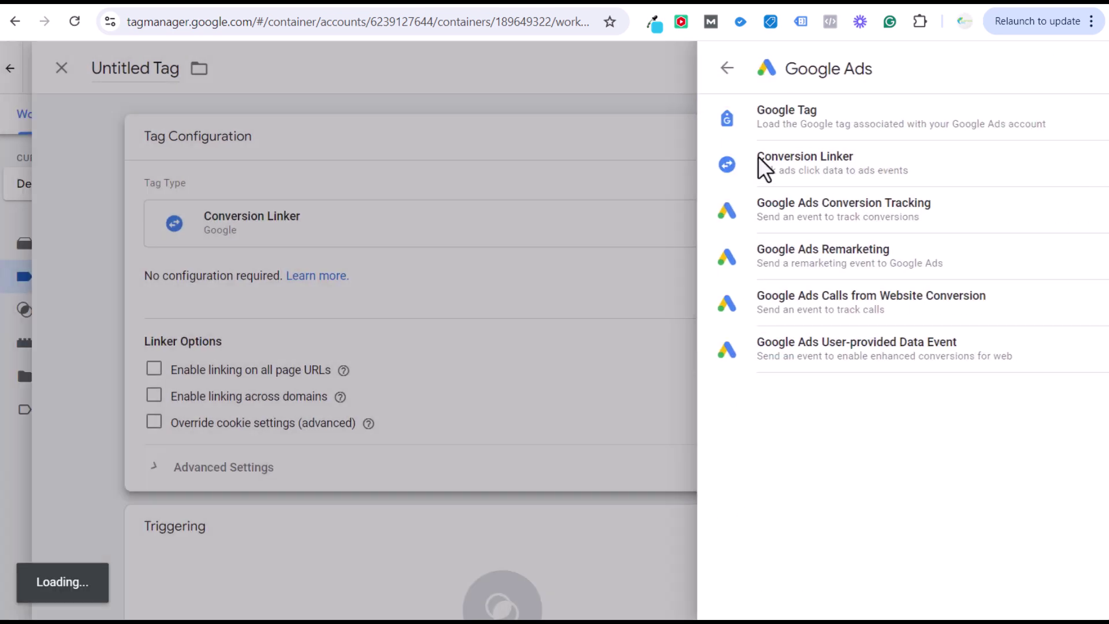
{"action": "scroll", "coordinate": [413, 571], "scroll_direction": "down", "scroll_amount": 3}
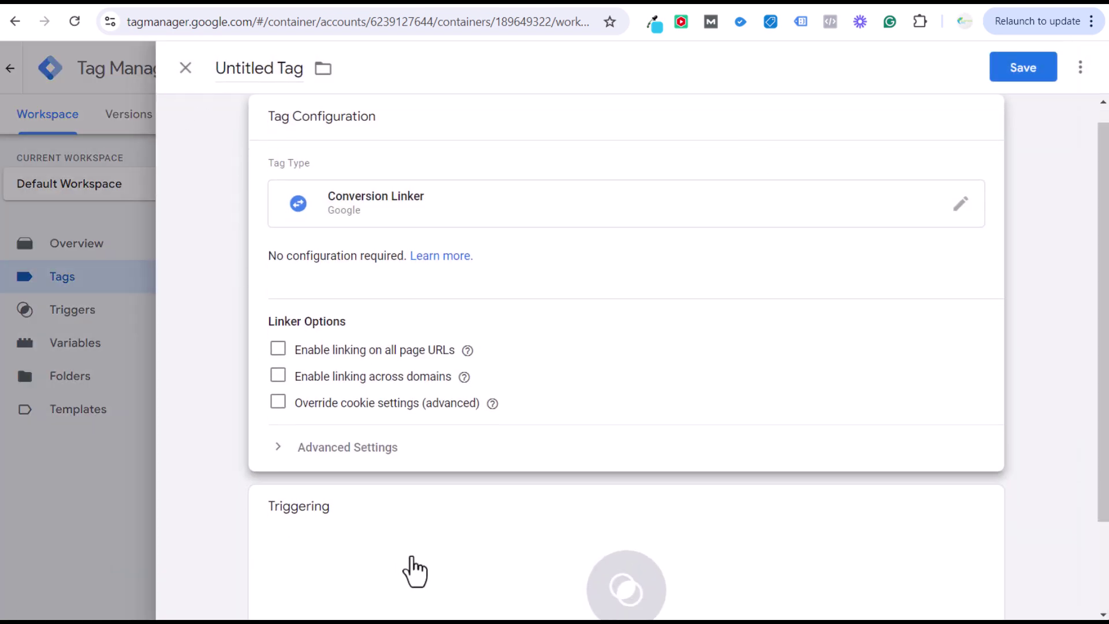
{"action": "left_click", "coordinate": [483, 525]}
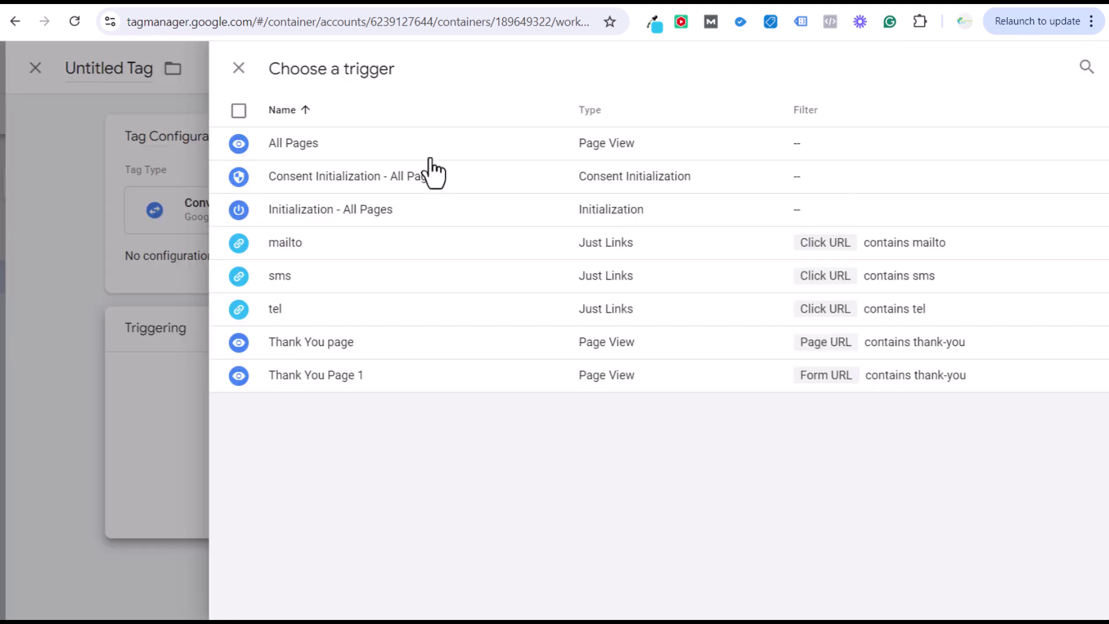
{"action": "left_click", "coordinate": [280, 146]}
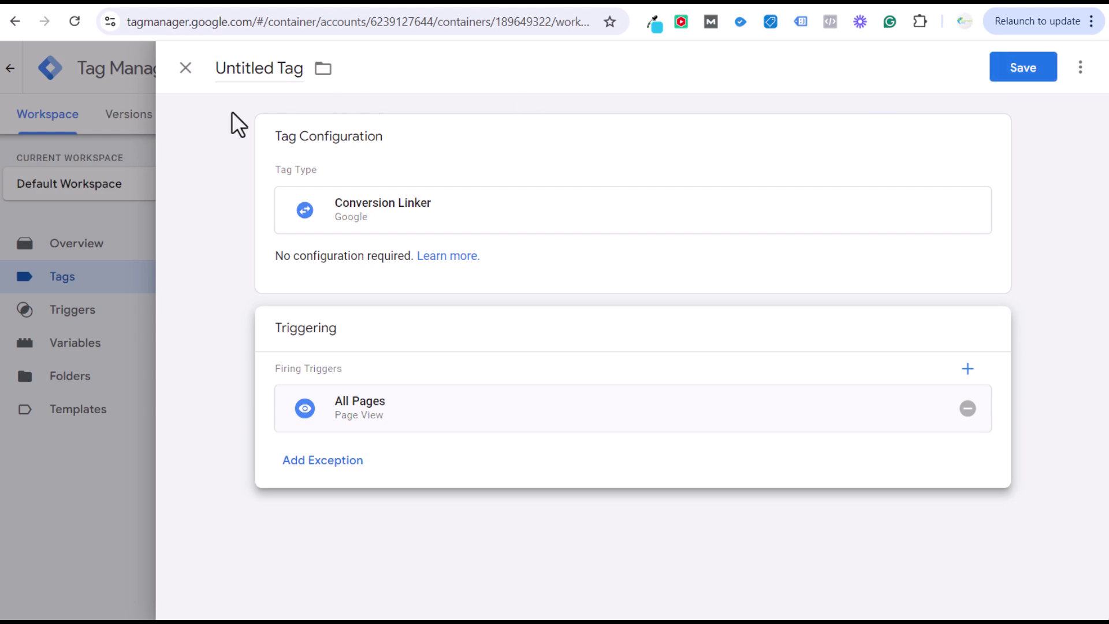
{"action": "left_click", "coordinate": [187, 69]}
{"action": "left_click", "coordinate": [687, 275]}
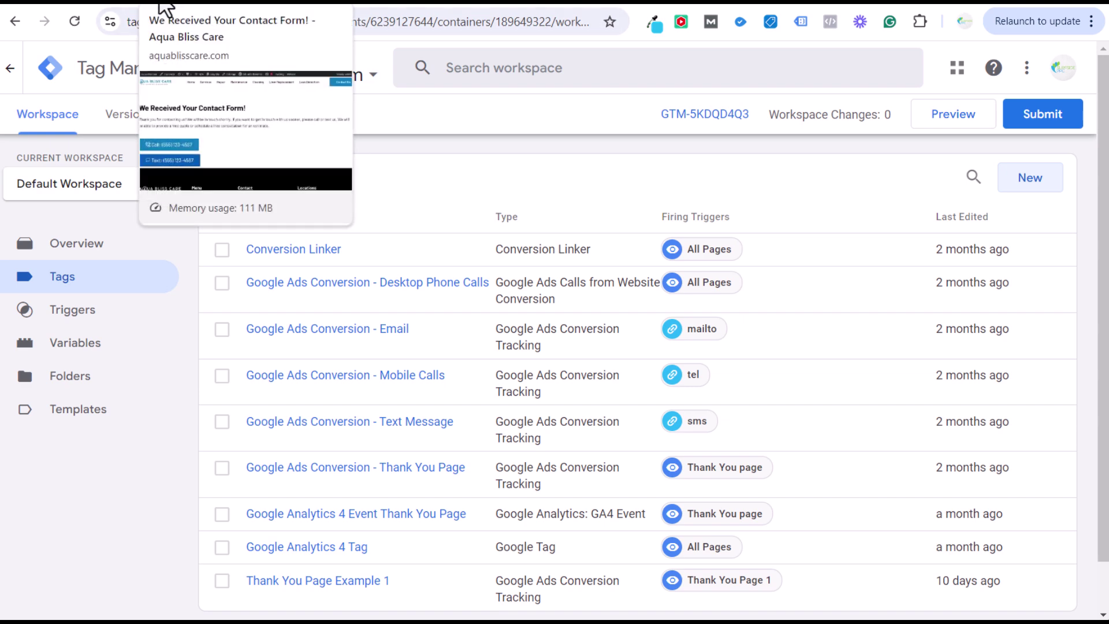
Step: View the thank-you page and its Elementor editor, examining the text-message button's label and the parts of its sms link
{"action": "left_click", "coordinate": [161, 3]}
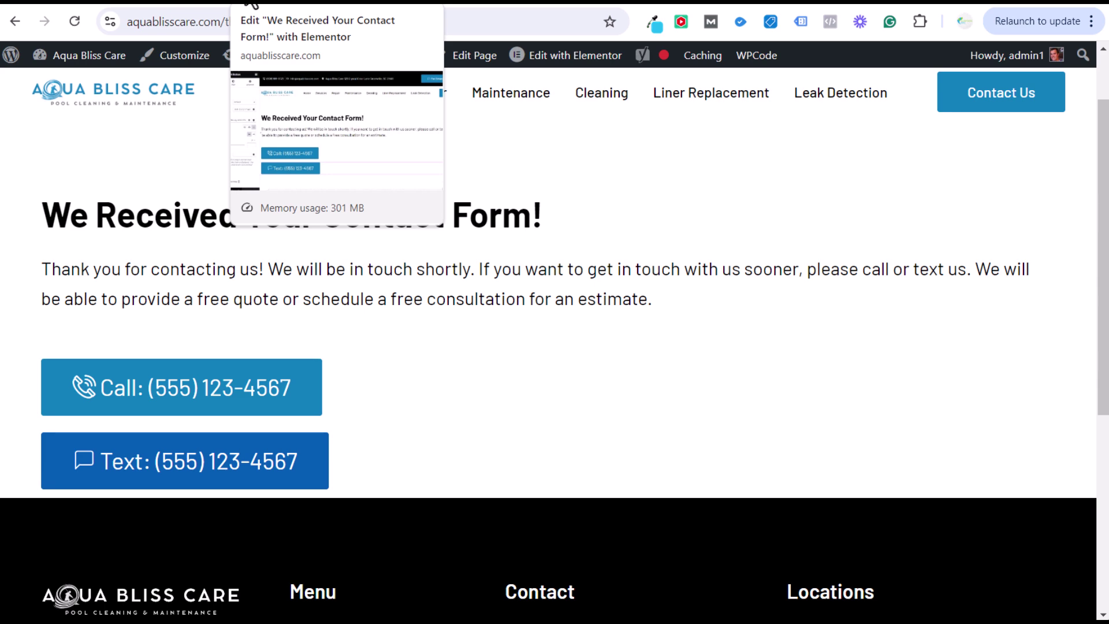
{"action": "left_click", "coordinate": [250, 3]}
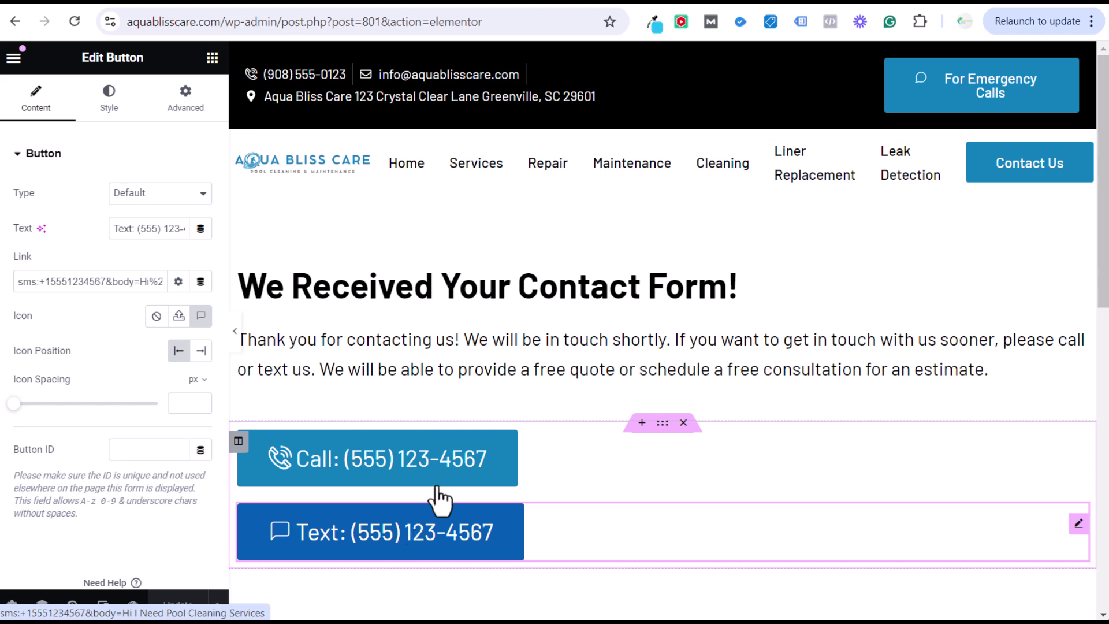
{"action": "scroll", "coordinate": [412, 534], "scroll_direction": "down", "scroll_amount": 1}
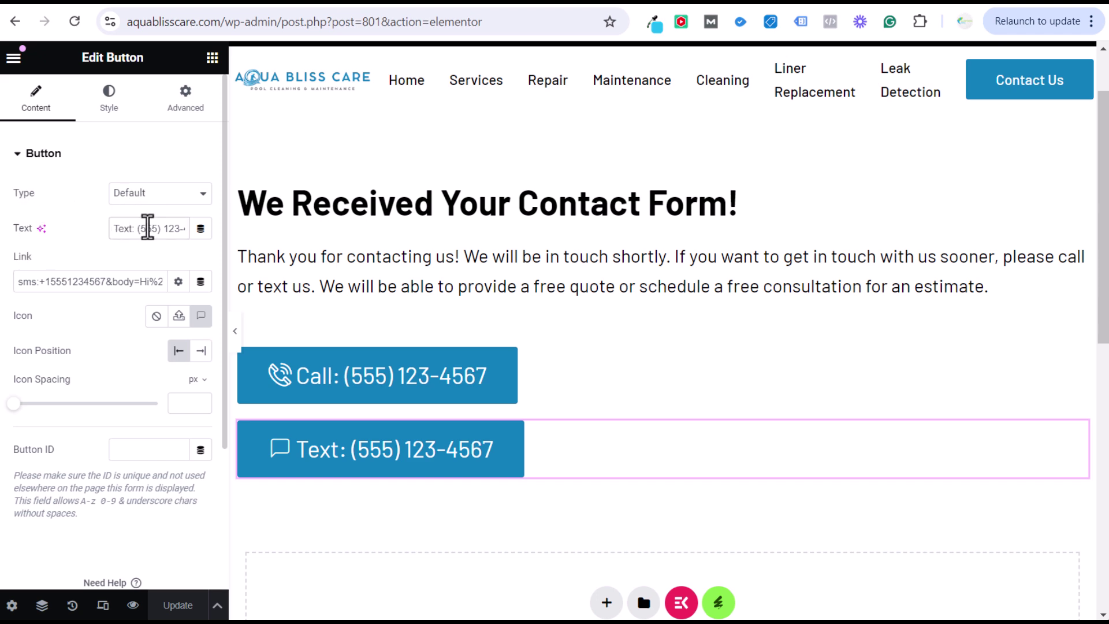
{"action": "left_click_drag", "start_coordinate": [145, 228], "coordinate": [218, 237]}
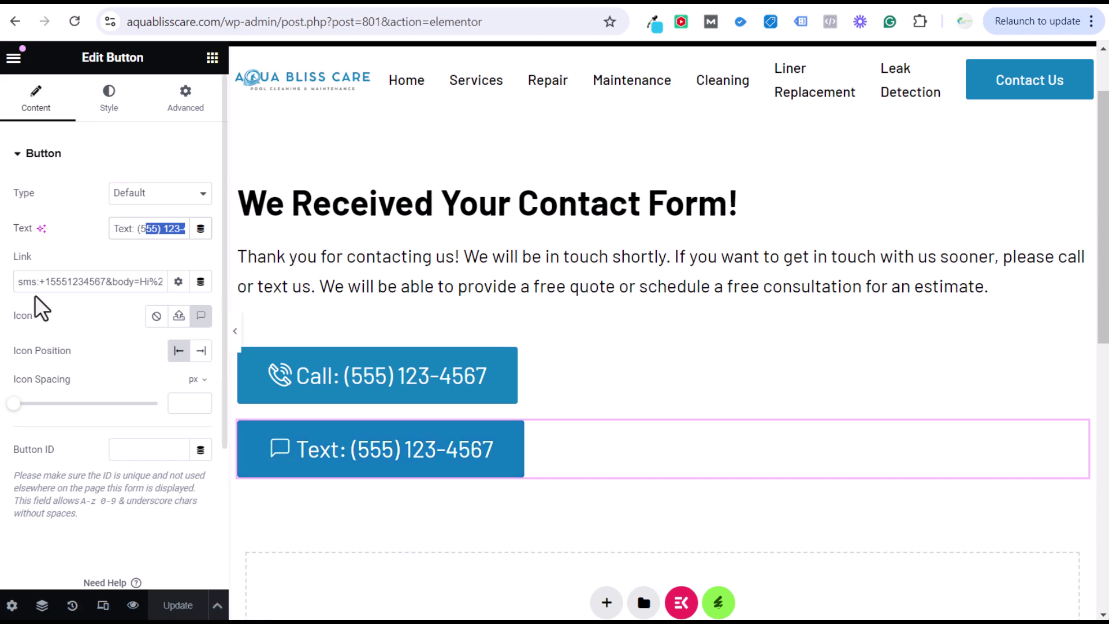
{"action": "left_click", "coordinate": [20, 283]}
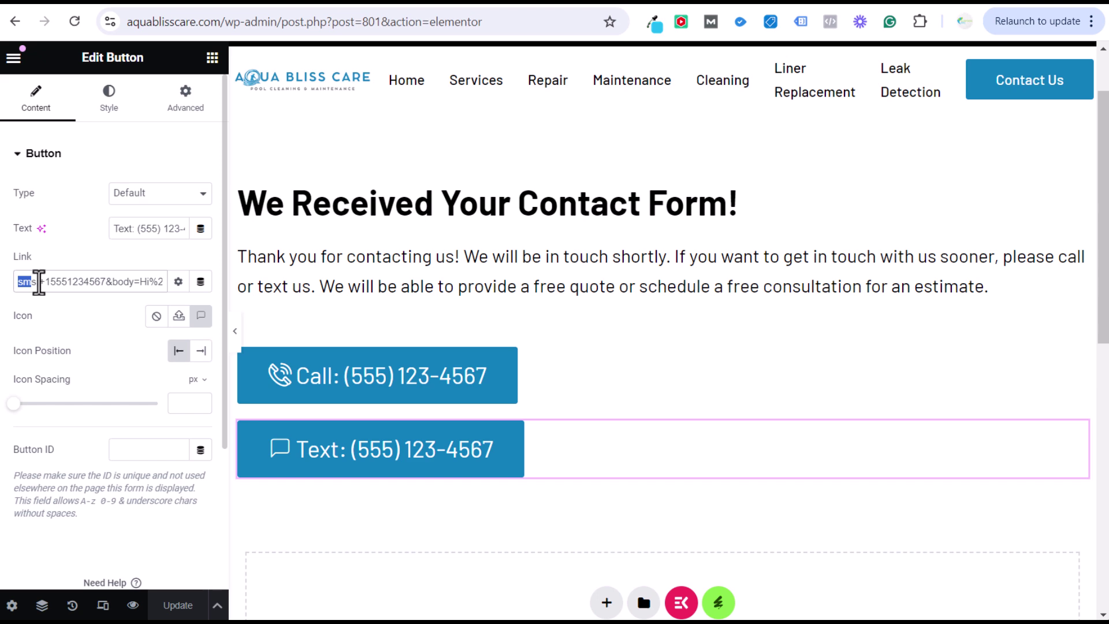
{"action": "left_click_drag", "start_coordinate": [42, 281], "coordinate": [25, 283]}
{"action": "left_click_drag", "start_coordinate": [44, 282], "coordinate": [100, 281]}
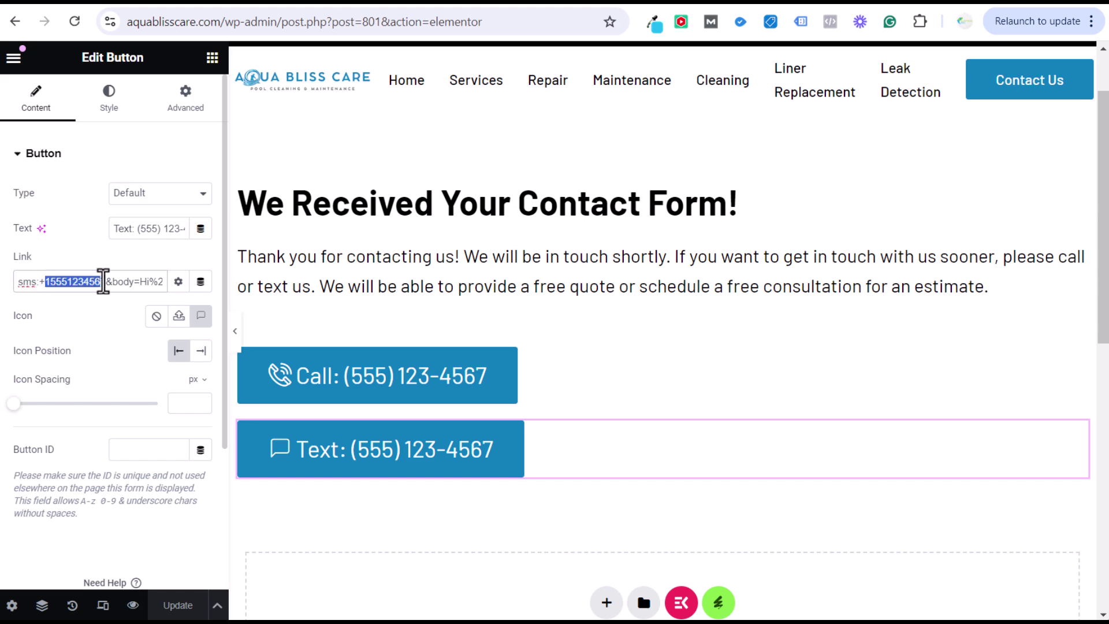
Step: Examine the phone number and the encoded message body in the text-message button's sms link
{"action": "left_click", "coordinate": [104, 281]}
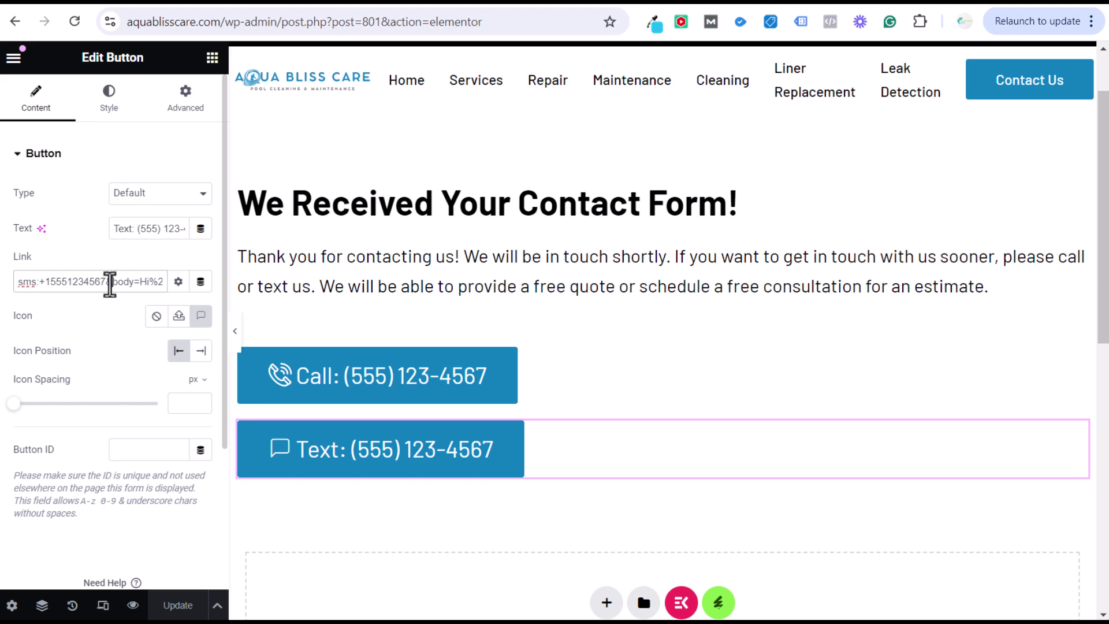
{"action": "mouse_move", "coordinate": [110, 281]}
{"action": "left_mouse_down"}
{"action": "mouse_move", "coordinate": [148, 284]}
{"action": "mouse_move", "coordinate": [118, 285]}
{"action": "left_mouse_up"}
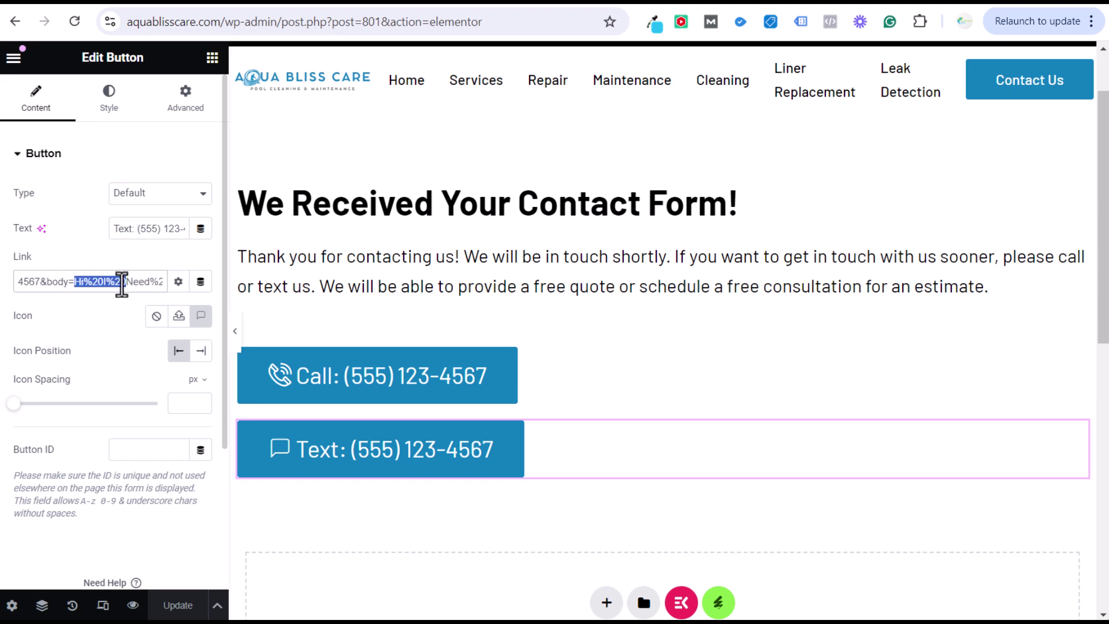
{"action": "left_click", "coordinate": [104, 283]}
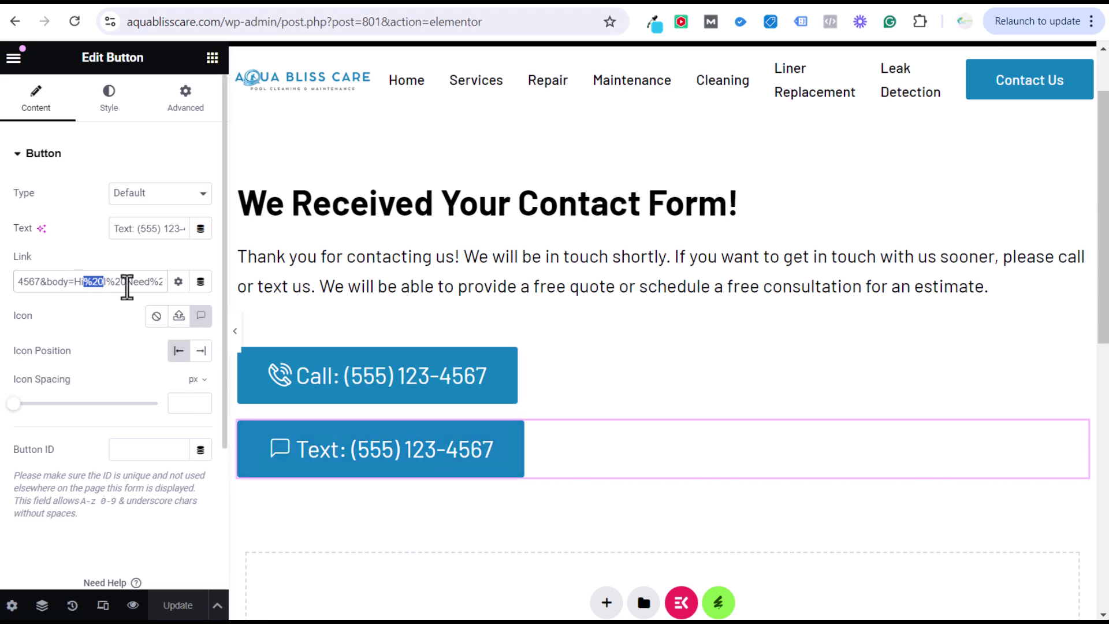
{"action": "left_click", "coordinate": [73, 283]}
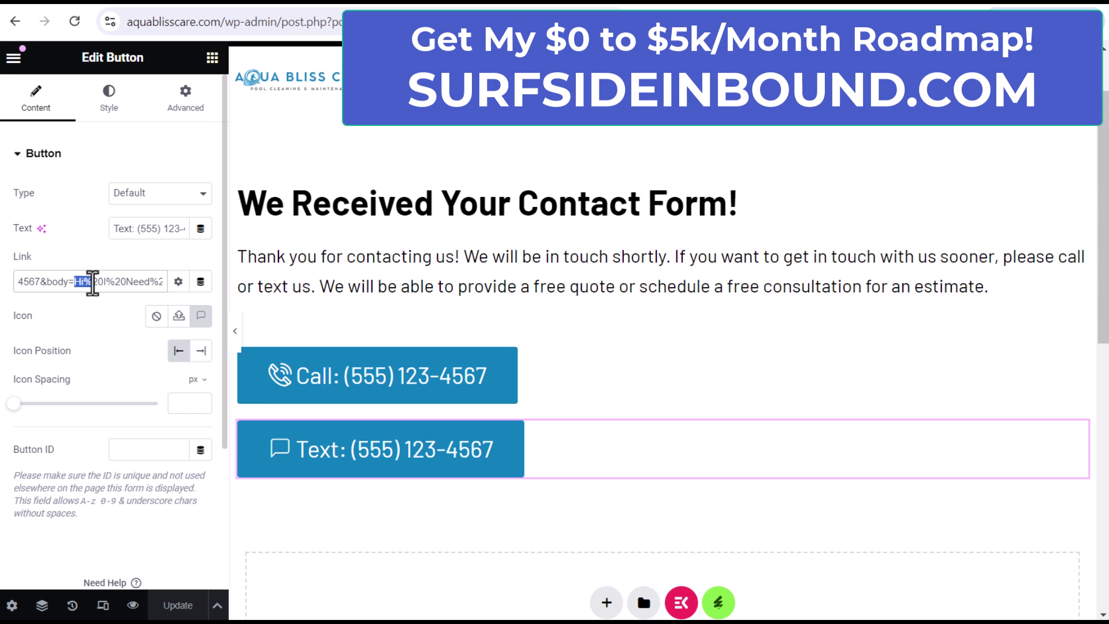
{"action": "mouse_move", "coordinate": [93, 281]}
{"action": "left_mouse_down"}
{"action": "mouse_move", "coordinate": [156, 282]}
{"action": "mouse_move", "coordinate": [9, 289]}
{"action": "mouse_move", "coordinate": [93, 290]}
{"action": "left_mouse_up"}
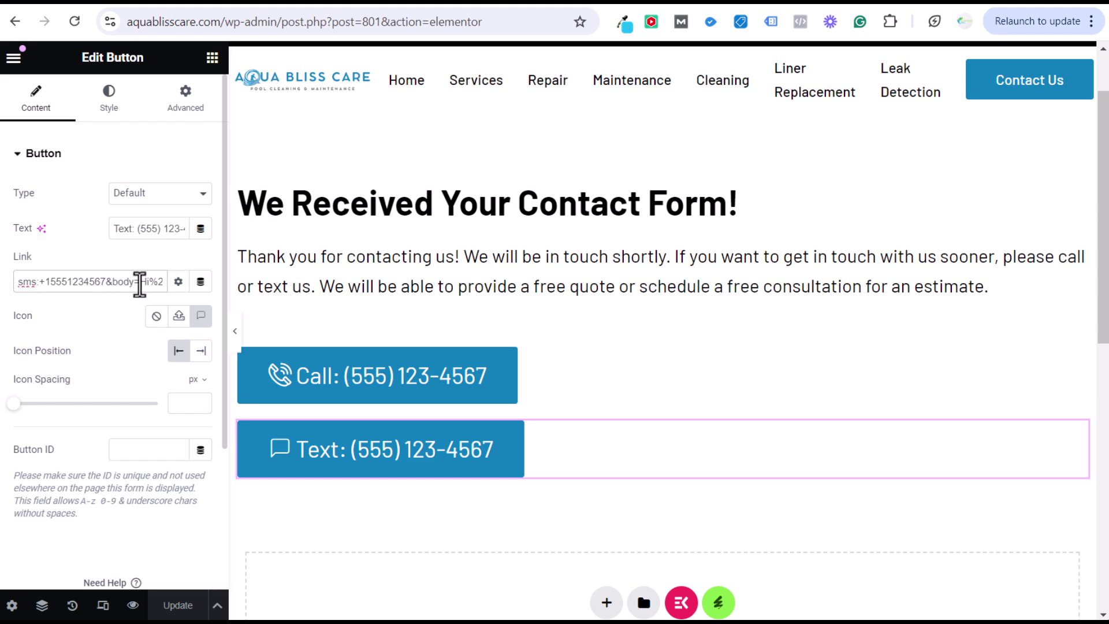
{"action": "left_click", "coordinate": [138, 282]}
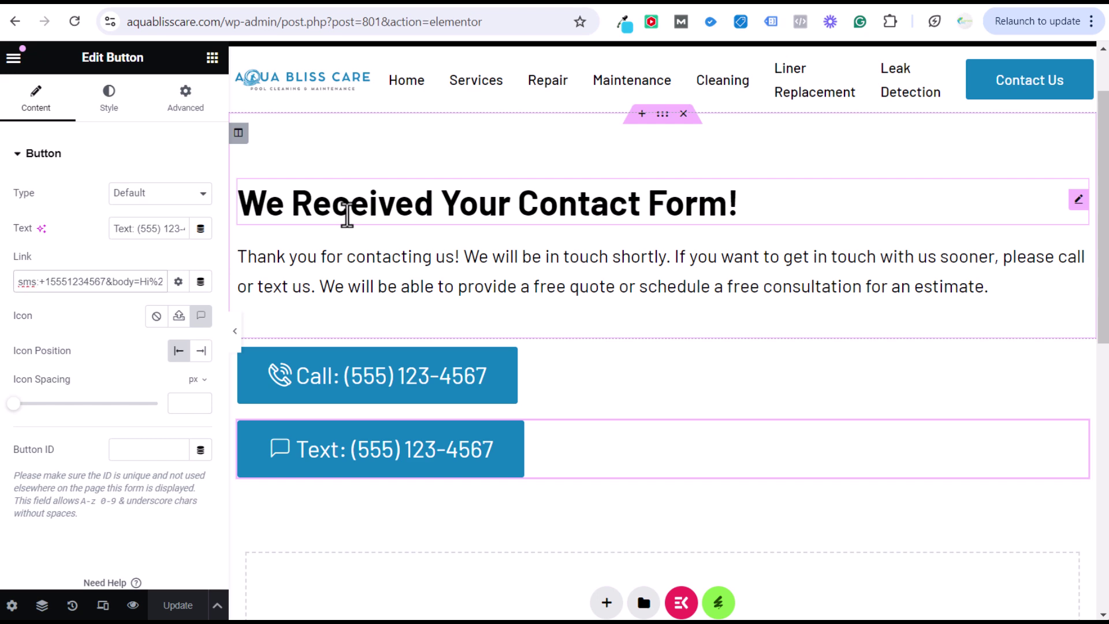
Step: Remove the "&body=" message portion from the text-message button's link, leaving only the sms prefix and phone number
{"action": "left_click", "coordinate": [103, 281]}
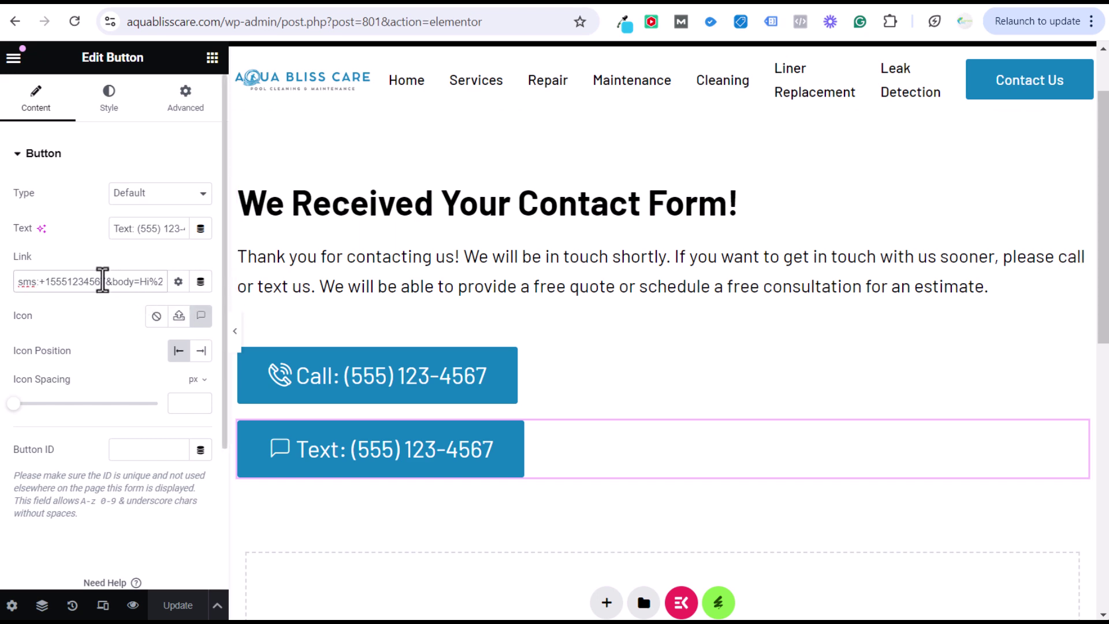
{"action": "left_click_drag", "start_coordinate": [104, 281], "coordinate": [267, 283]}
{"action": "key", "text": "BackSpace"}
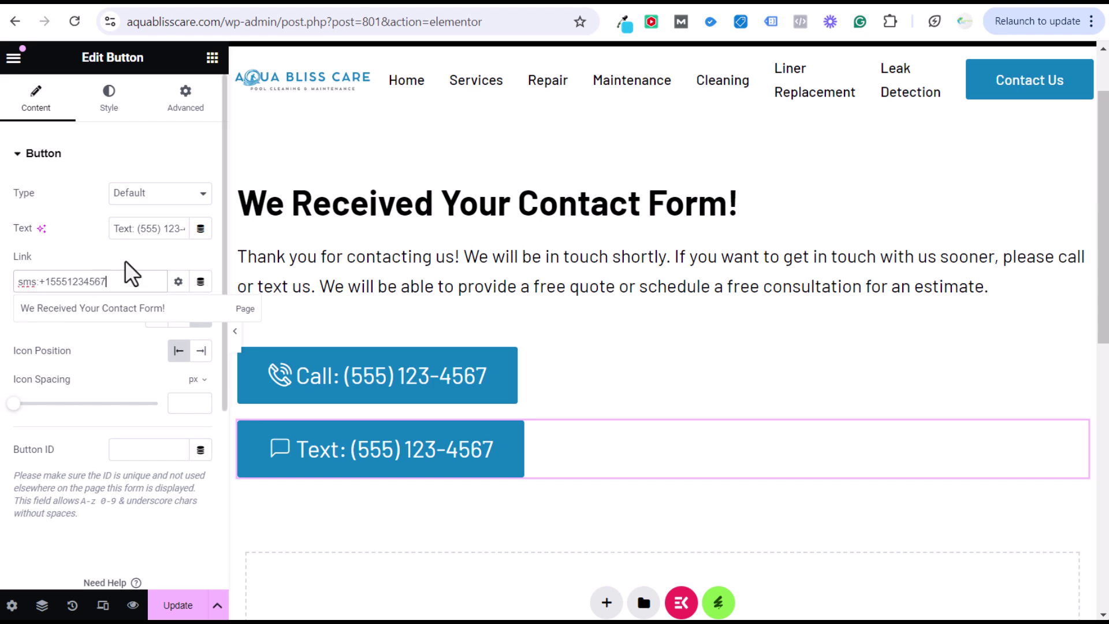
{"action": "left_click", "coordinate": [132, 273]}
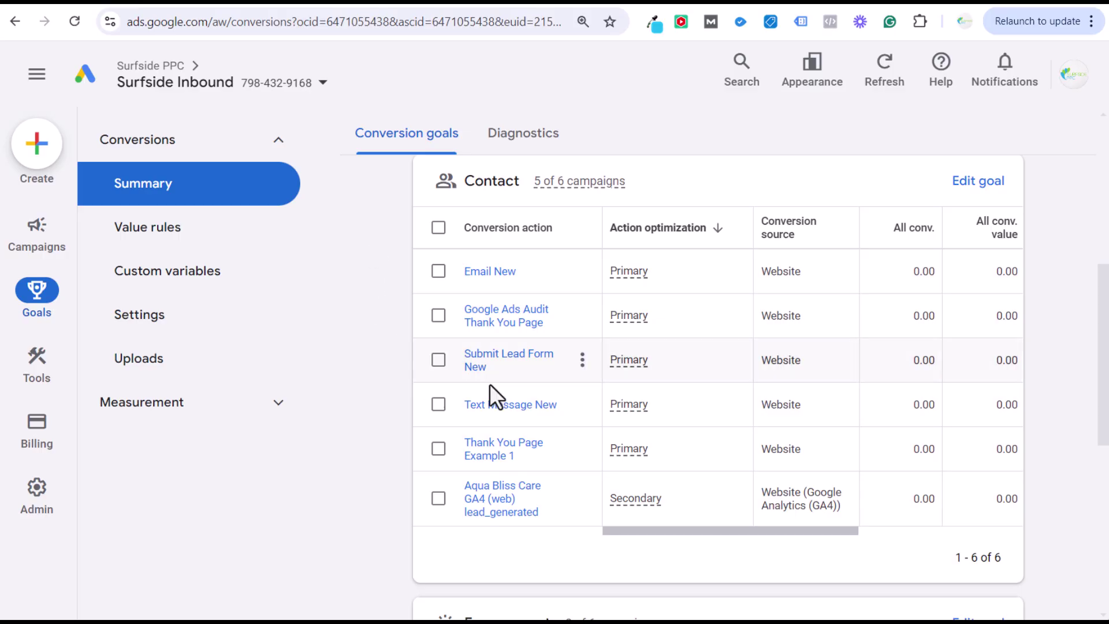
{"action": "scroll", "coordinate": [387, 375], "scroll_direction": "up", "scroll_amount": 7}
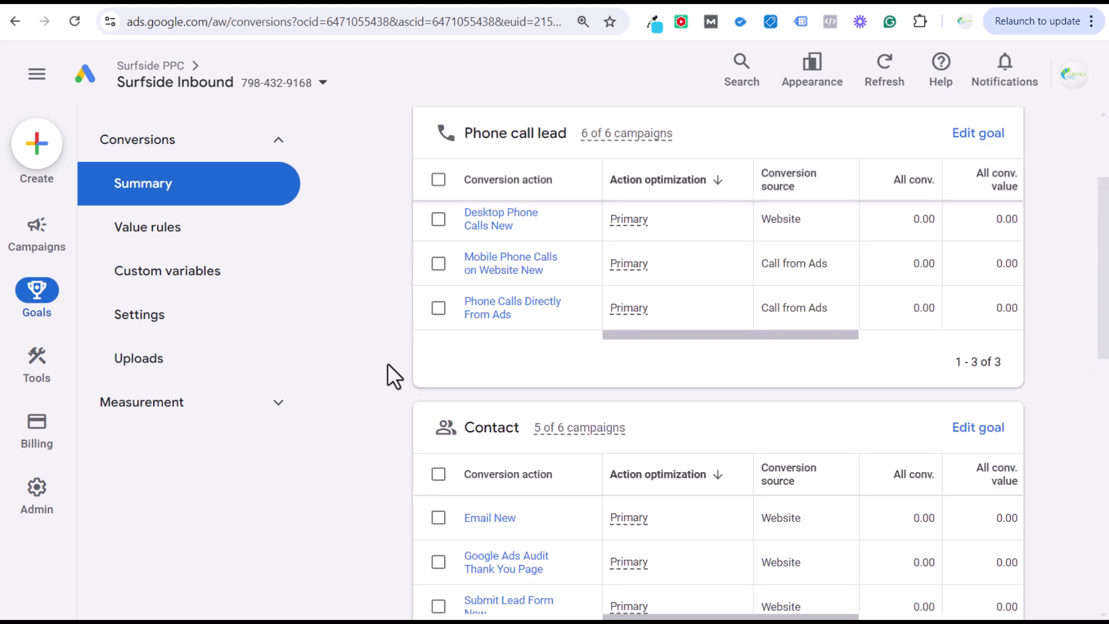
{"action": "left_click", "coordinate": [475, 238]}
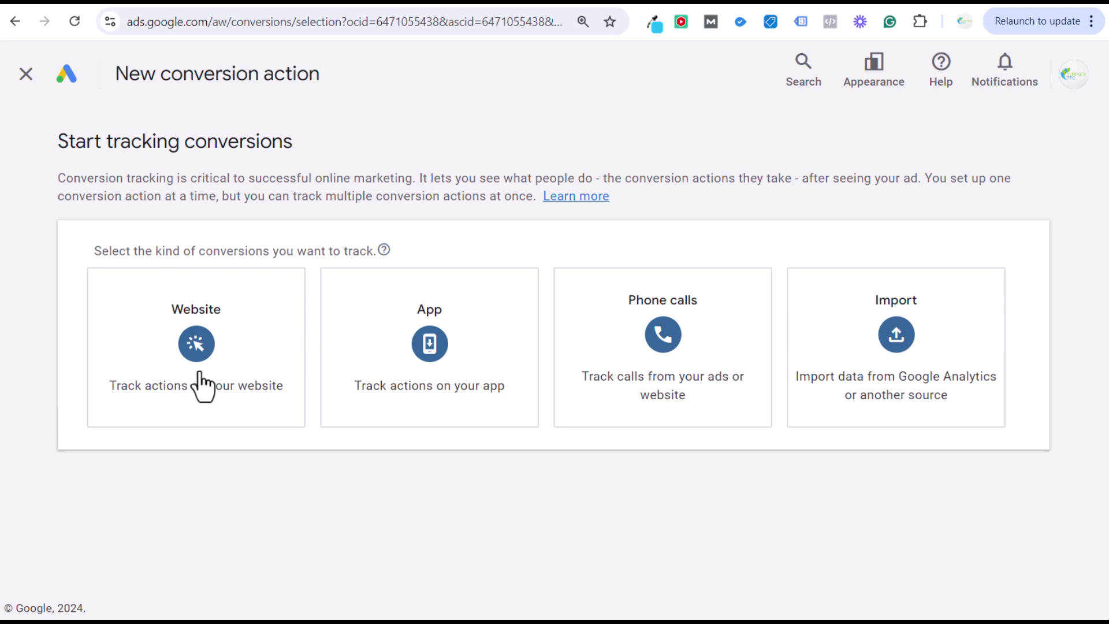
{"action": "left_click", "coordinate": [212, 352]}
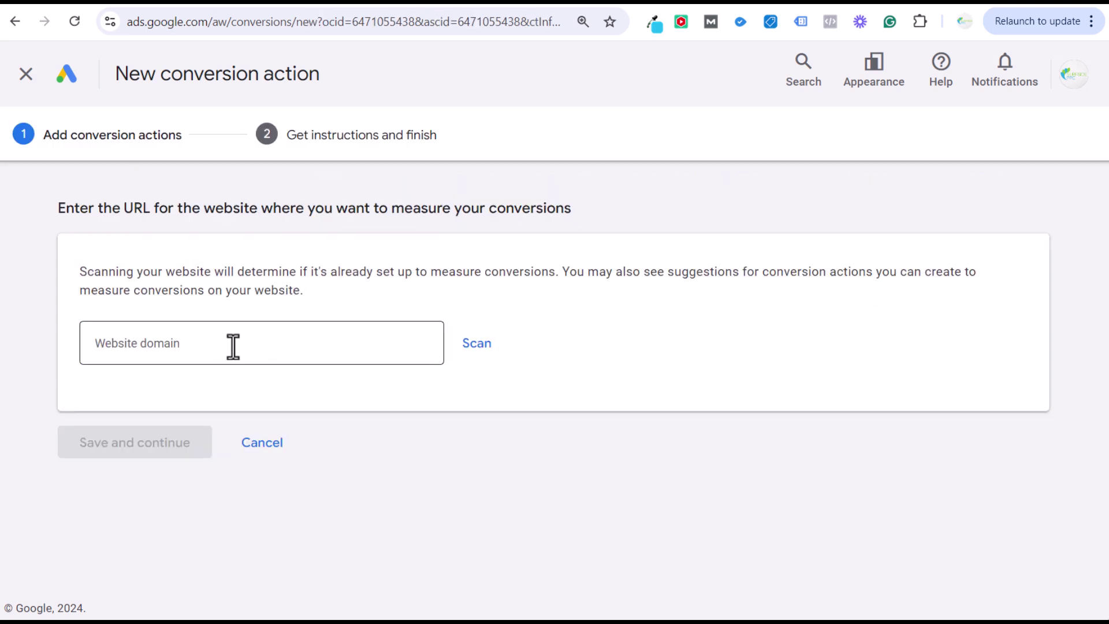
{"action": "left_click", "coordinate": [233, 346]}
{"action": "type", "text": "https://aquablisscare.com/"}
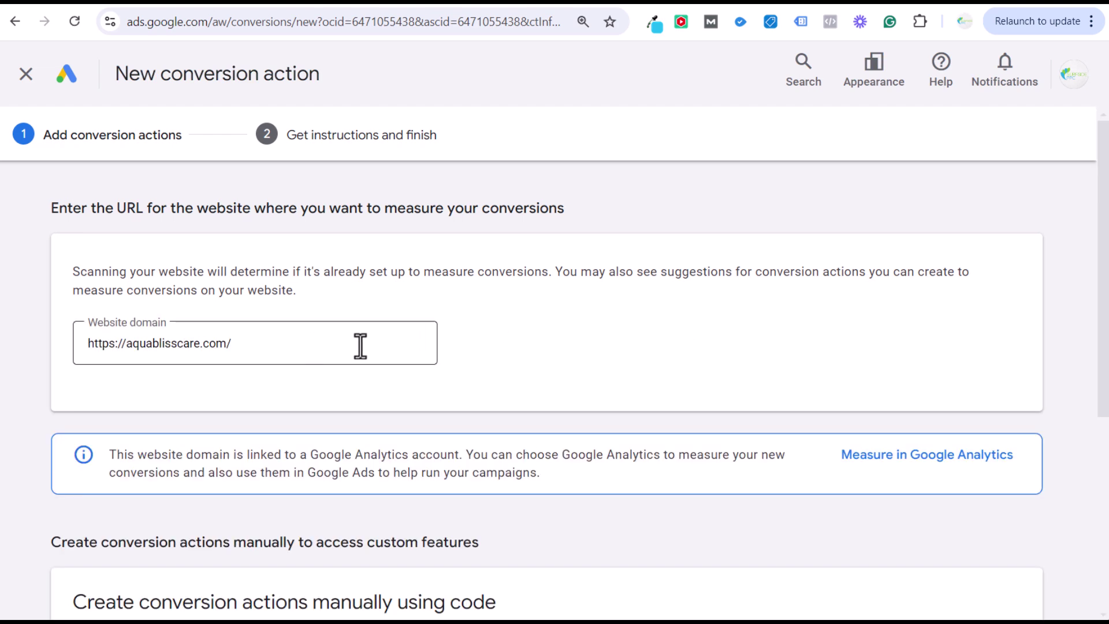
Step: Add a conversion action manually with the Contact goal category, keeping it as a primary action for bidding optimization
{"action": "scroll", "coordinate": [594, 369], "scroll_direction": "down", "scroll_amount": 5}
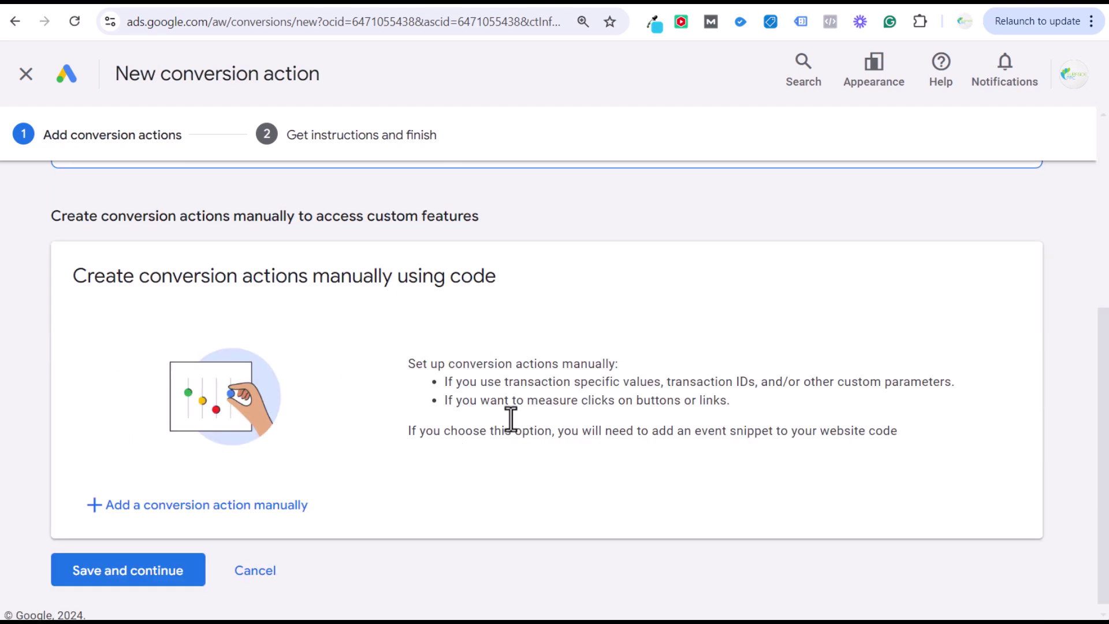
{"action": "left_click", "coordinate": [155, 511]}
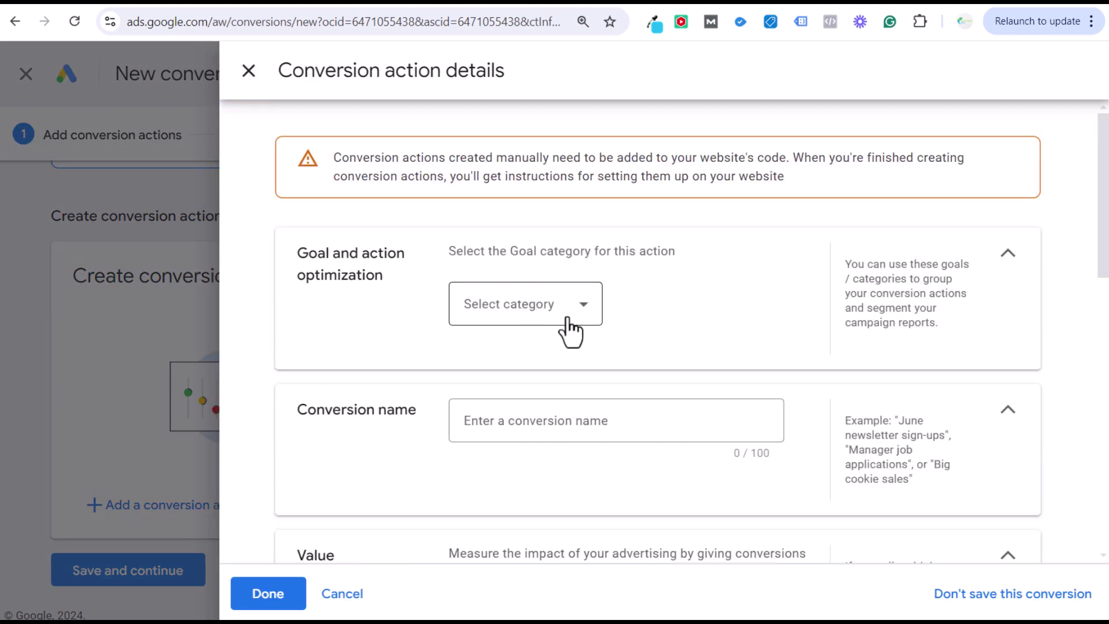
{"action": "left_click", "coordinate": [583, 318]}
{"action": "left_click", "coordinate": [587, 319]}
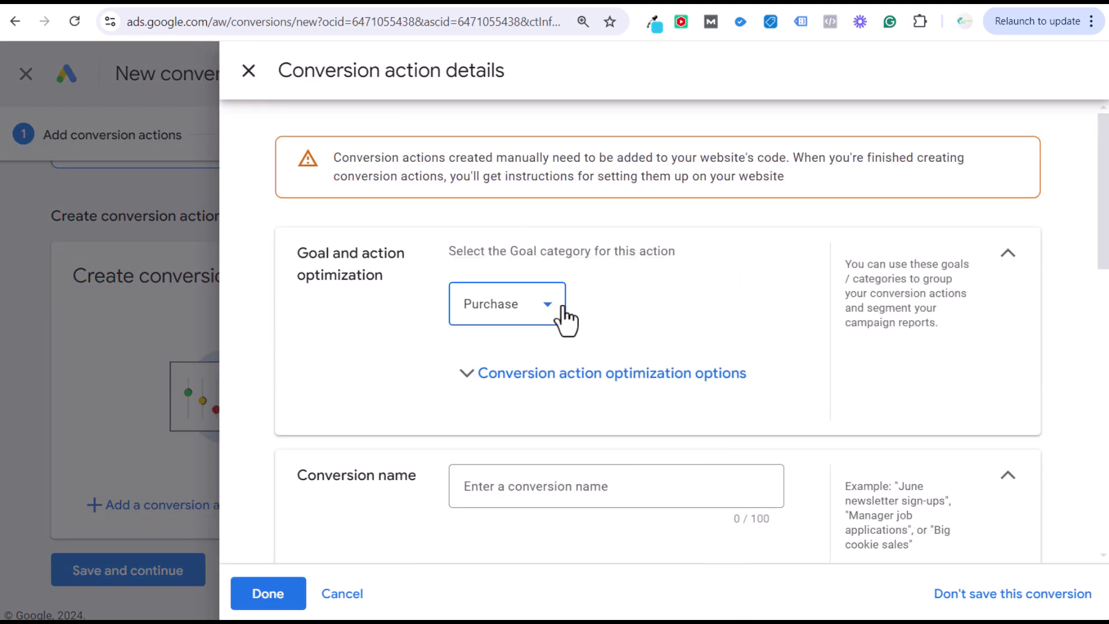
{"action": "left_click", "coordinate": [561, 313]}
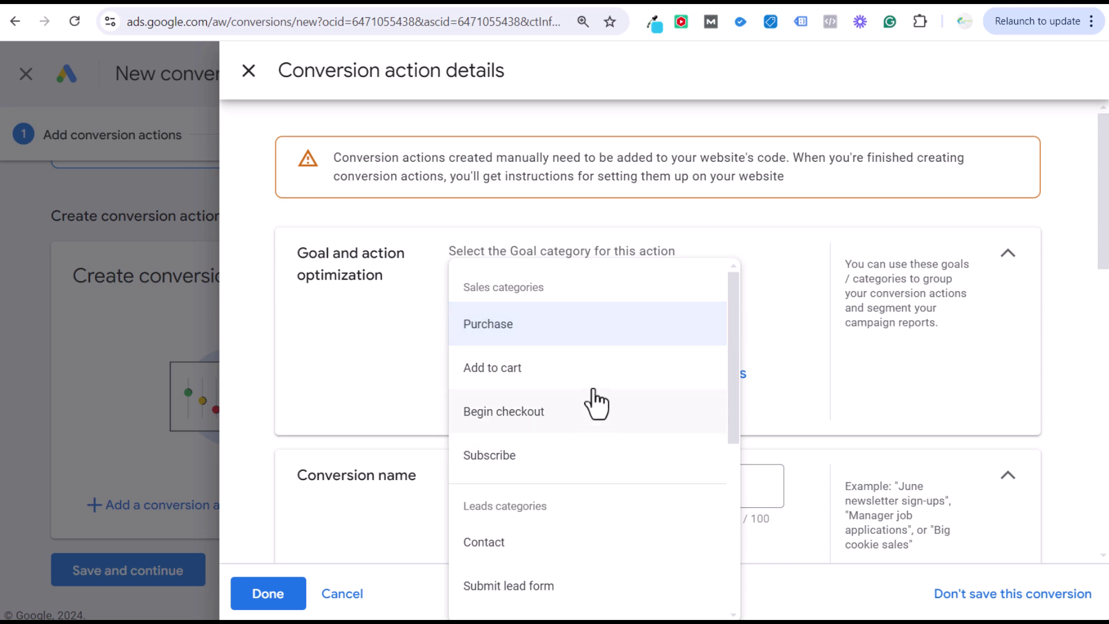
{"action": "scroll", "coordinate": [600, 455], "scroll_direction": "down", "scroll_amount": 4}
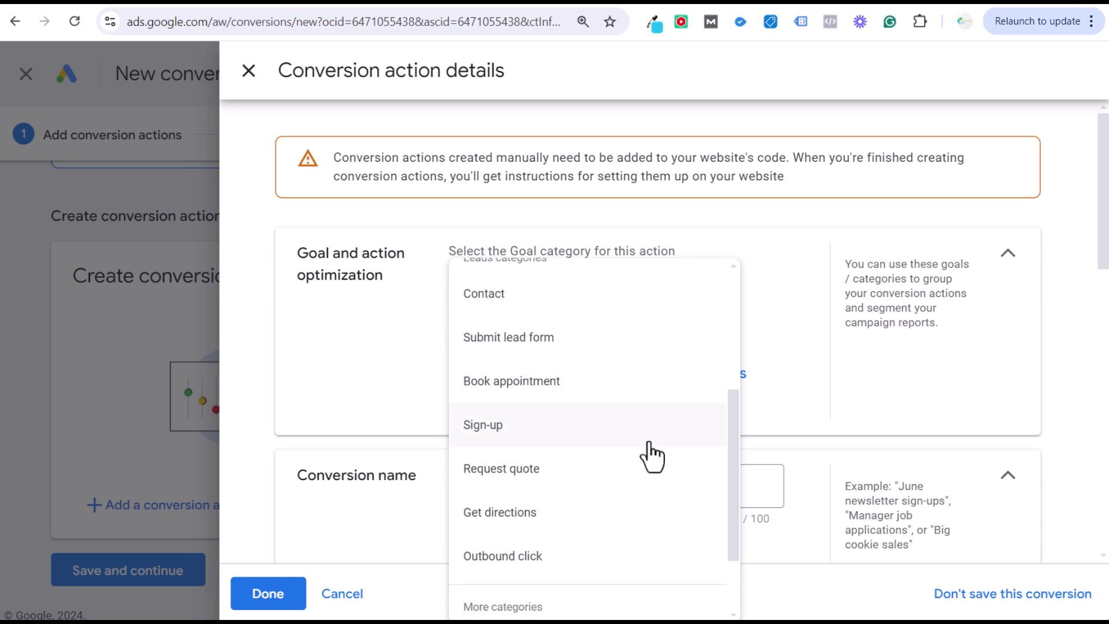
{"action": "left_click", "coordinate": [571, 295]}
{"action": "left_click", "coordinate": [476, 385]}
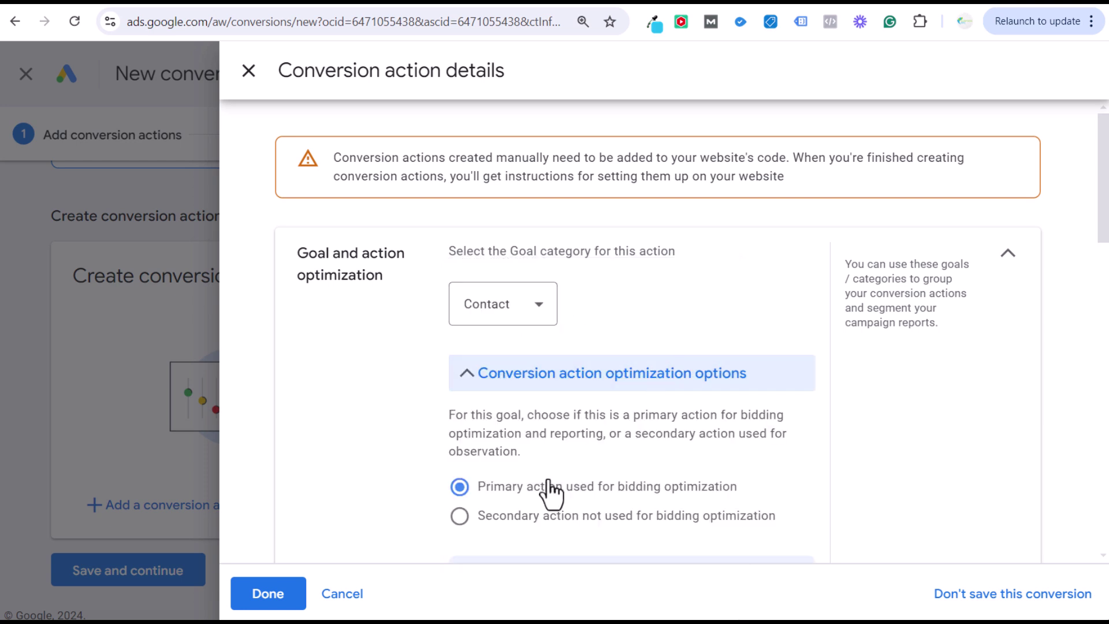
{"action": "left_click", "coordinate": [574, 381]}
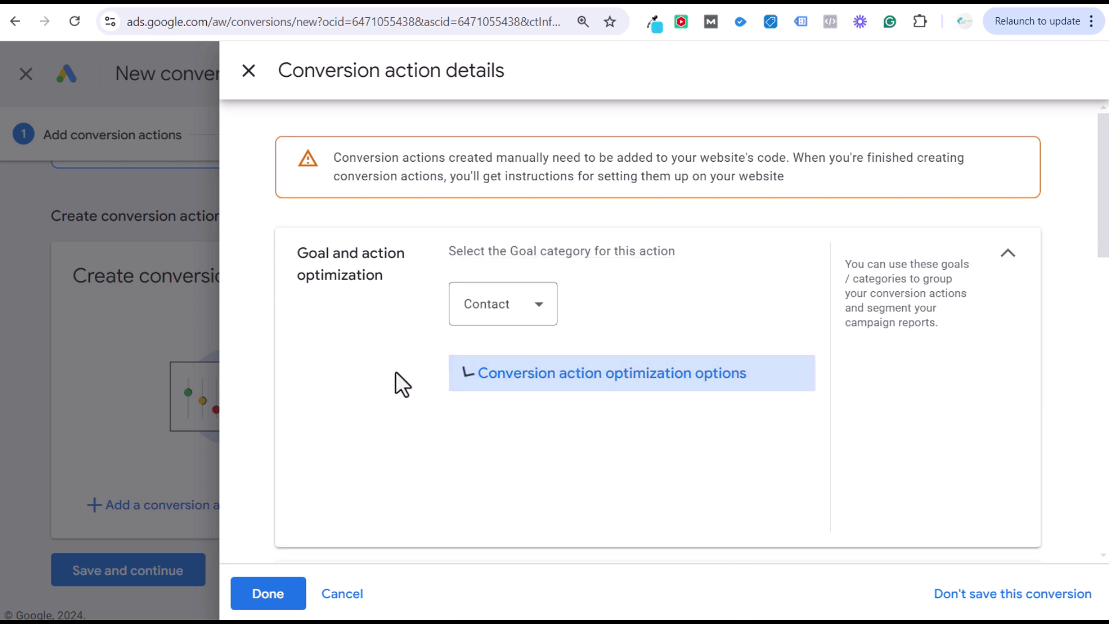
Step: Name the conversion action "Text Message Example 1"
{"action": "scroll", "coordinate": [414, 341], "scroll_direction": "down", "scroll_amount": 4}
{"action": "left_click", "coordinate": [531, 240]}
{"action": "type", "text": "Text Message Example 1"}
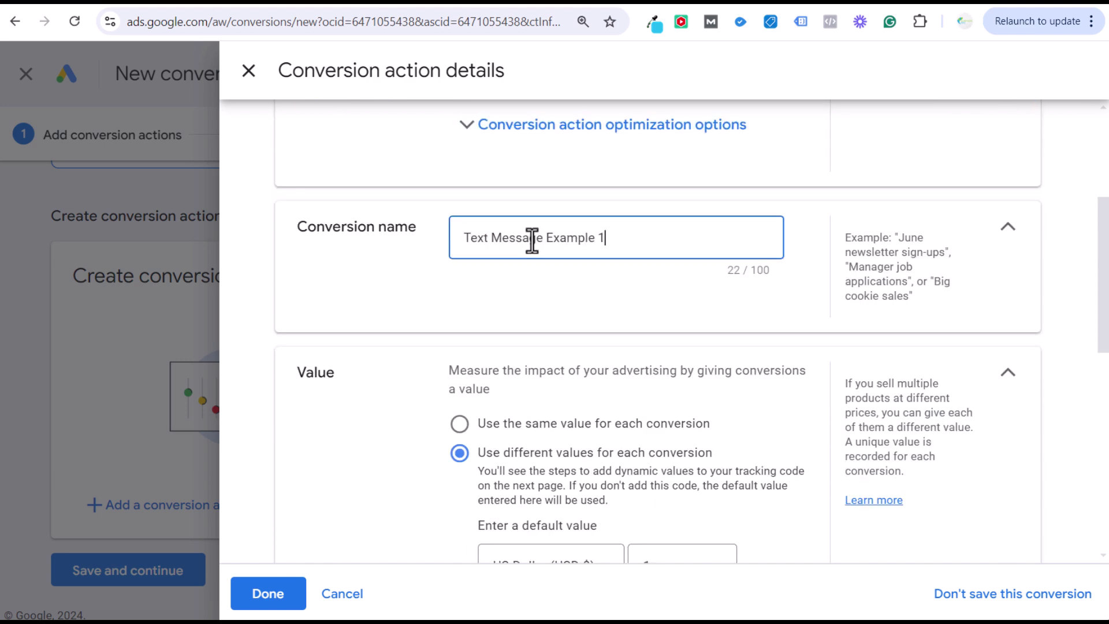
Step: Use the same value of 1 US Dollar for each conversion
{"action": "scroll", "coordinate": [515, 346], "scroll_direction": "down", "scroll_amount": 1}
{"action": "left_click", "coordinate": [514, 342]}
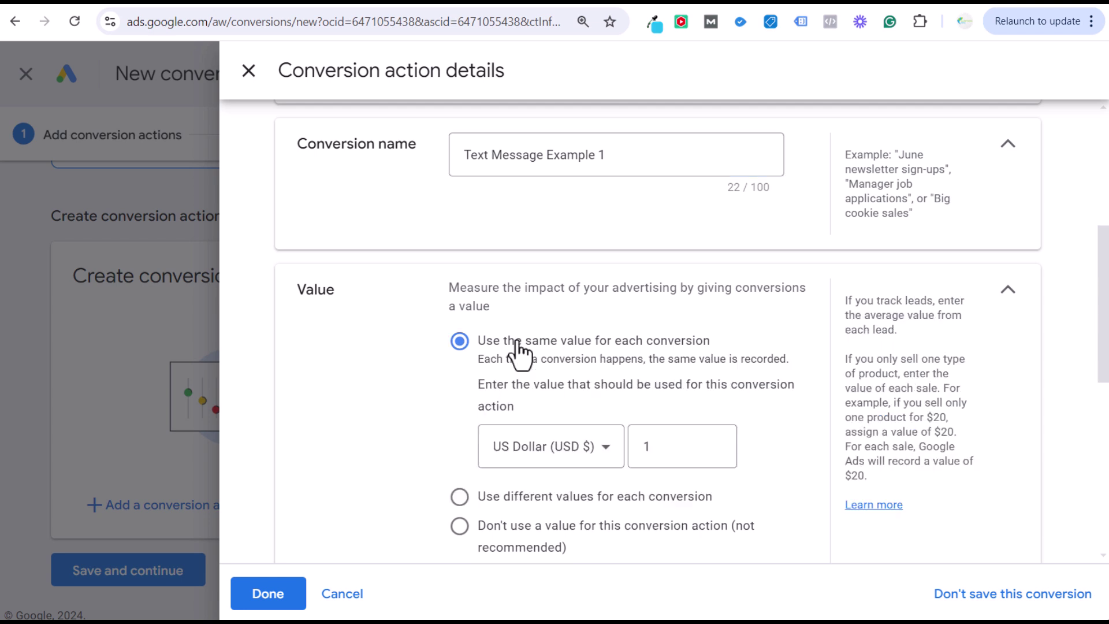
{"action": "left_click", "coordinate": [667, 452]}
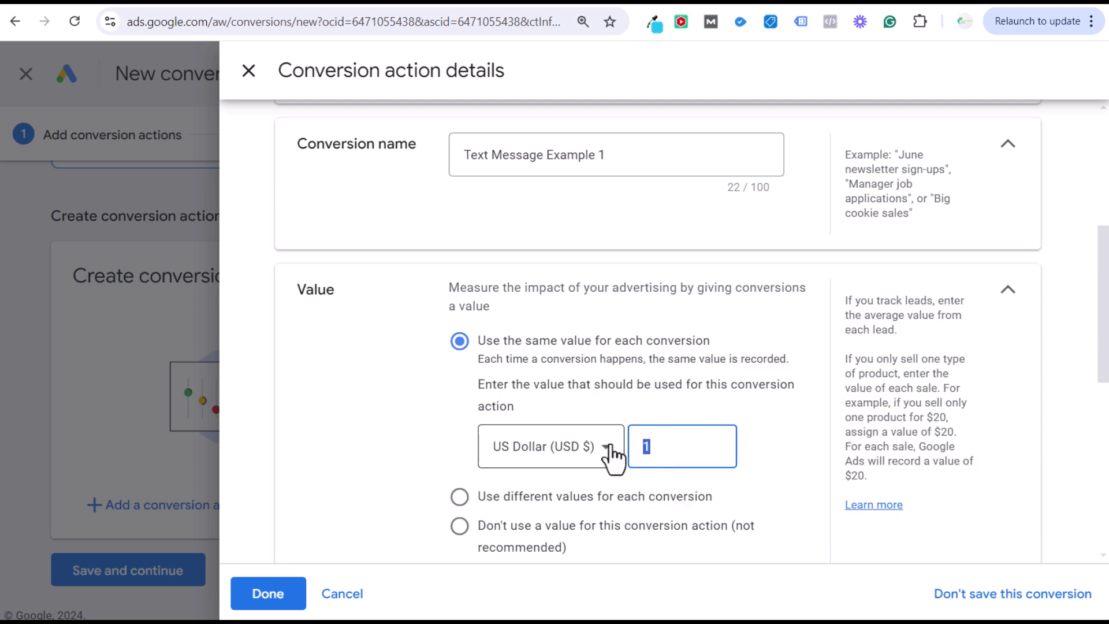
{"action": "left_click", "coordinate": [553, 499]}
{"action": "left_click", "coordinate": [488, 343]}
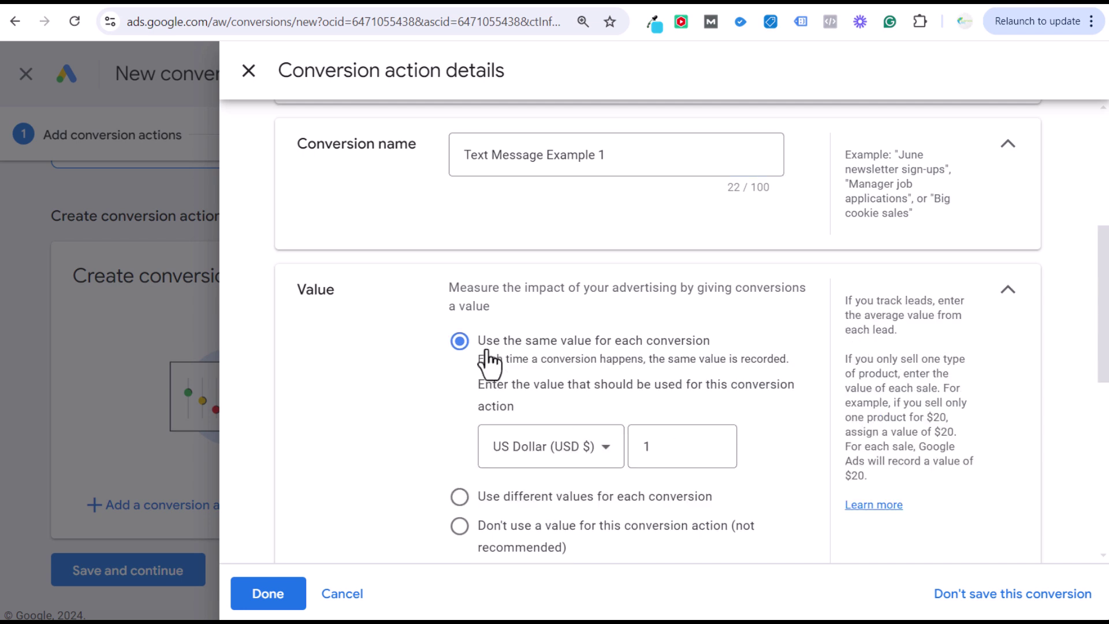
{"action": "left_click", "coordinate": [653, 446]}
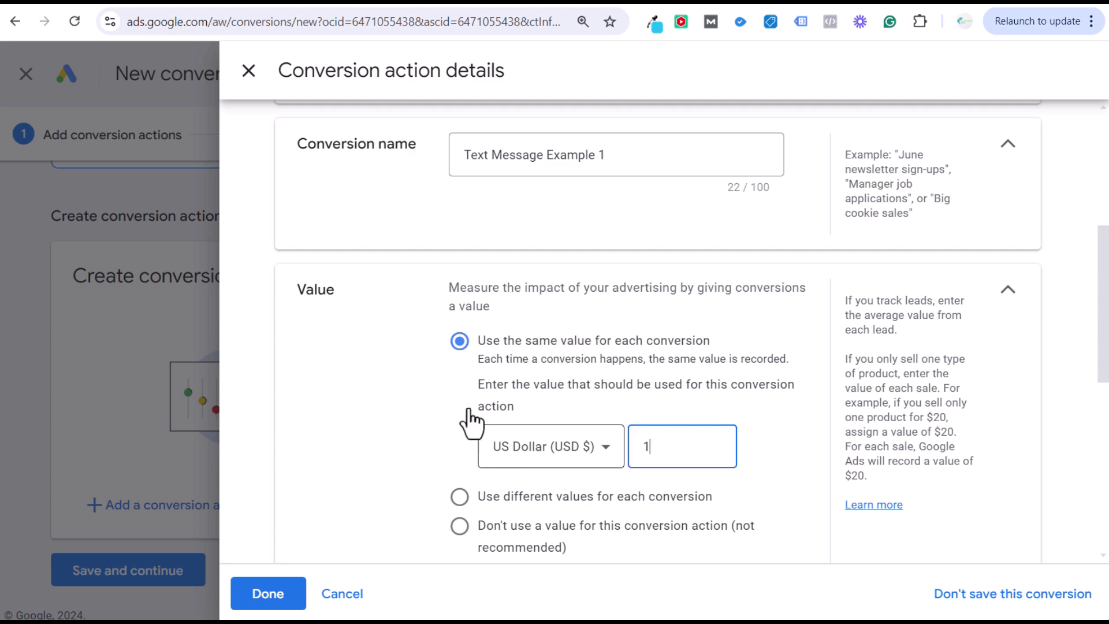
Step: Set the conversion count to One per click or interaction
{"action": "scroll", "coordinate": [418, 398], "scroll_direction": "down", "scroll_amount": 3}
{"action": "scroll", "coordinate": [422, 369], "scroll_direction": "down", "scroll_amount": 2}
{"action": "left_click", "coordinate": [459, 312]}
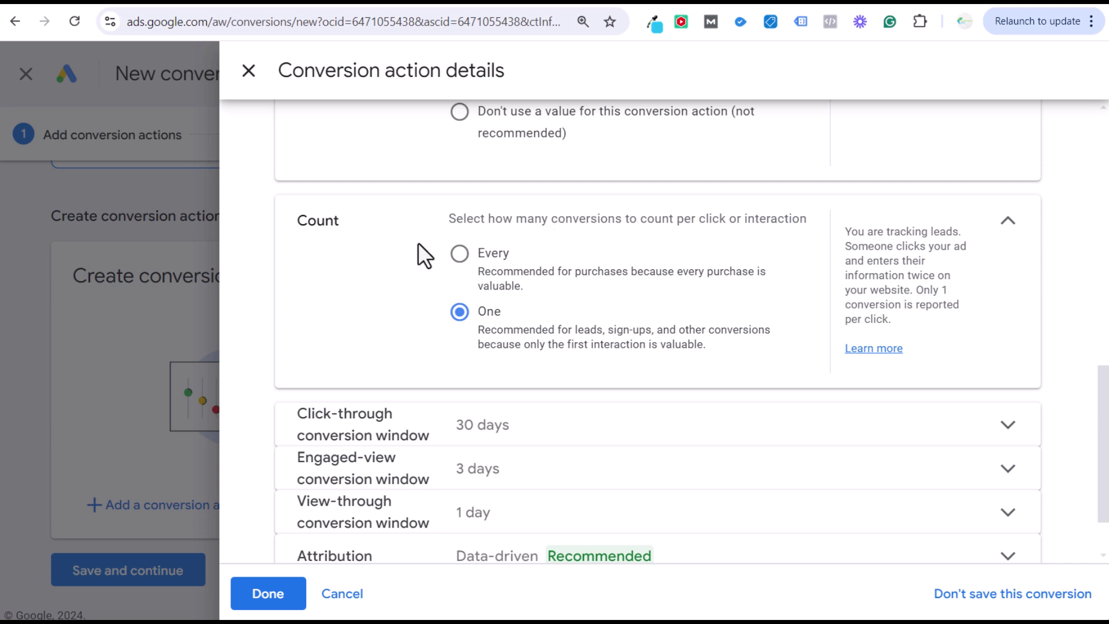
Step: Set the click-through conversion window to 90 days and collapse its section
{"action": "scroll", "coordinate": [418, 243], "scroll_direction": "down", "scroll_amount": 1}
{"action": "left_click", "coordinate": [527, 366]}
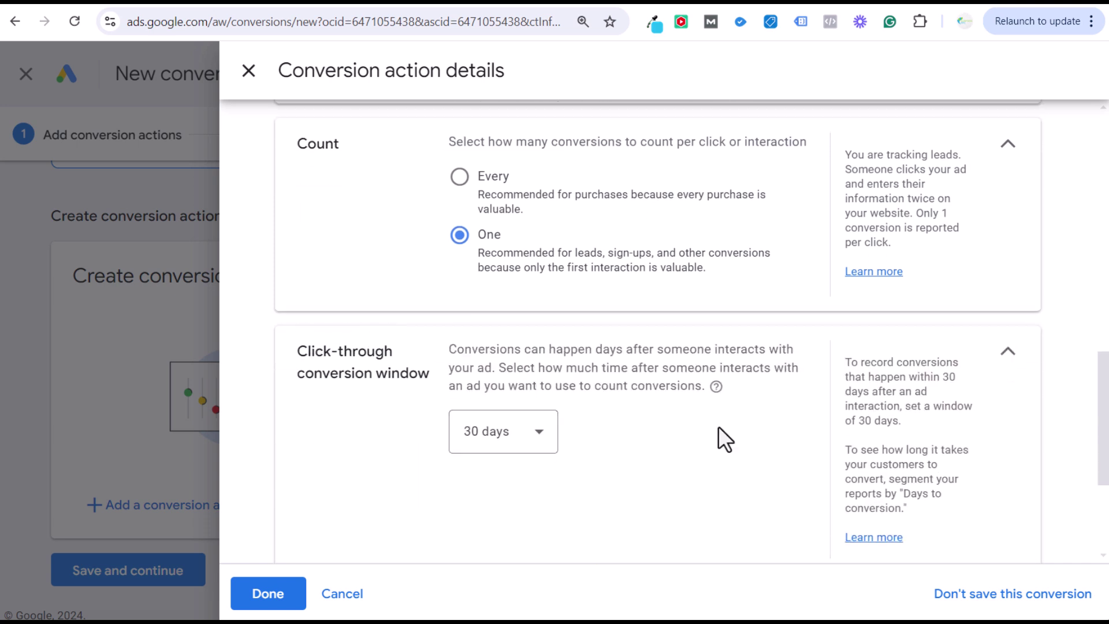
{"action": "left_click", "coordinate": [546, 442]}
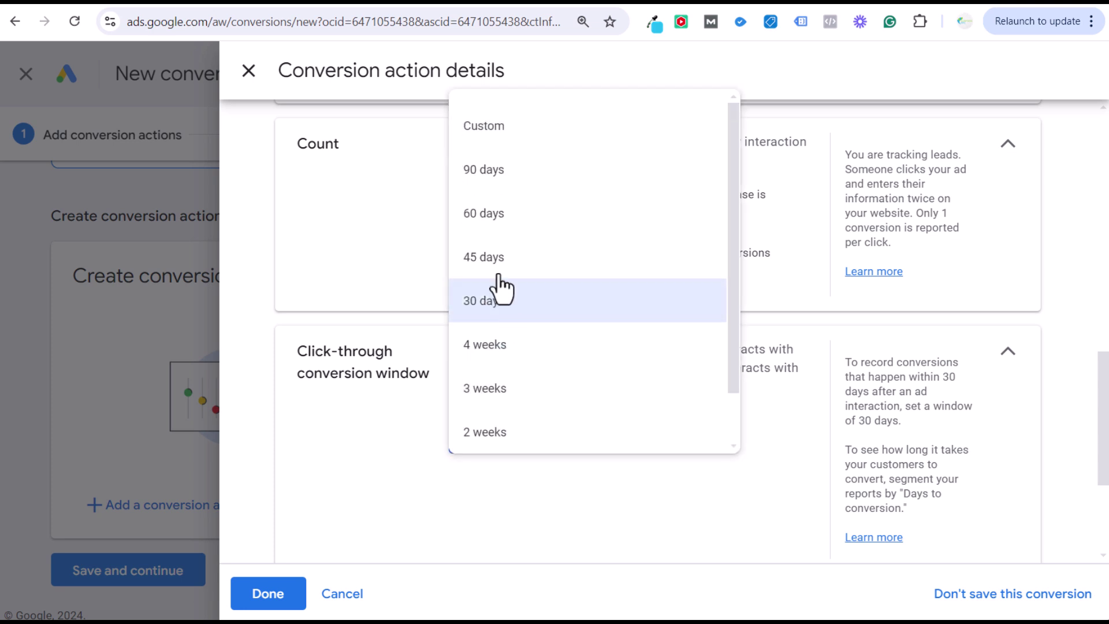
{"action": "left_click", "coordinate": [490, 172]}
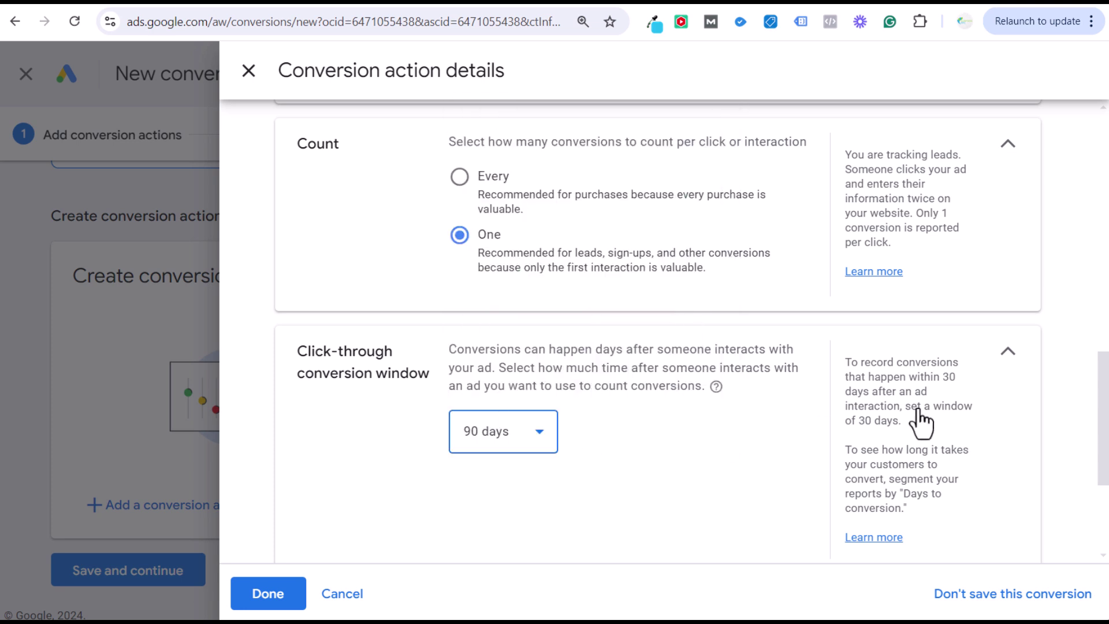
{"action": "left_click", "coordinate": [1006, 354]}
Step: Set the engaged-view conversion window to 30 days and collapse its section
{"action": "left_click", "coordinate": [616, 407]}
{"action": "left_click", "coordinate": [507, 456]}
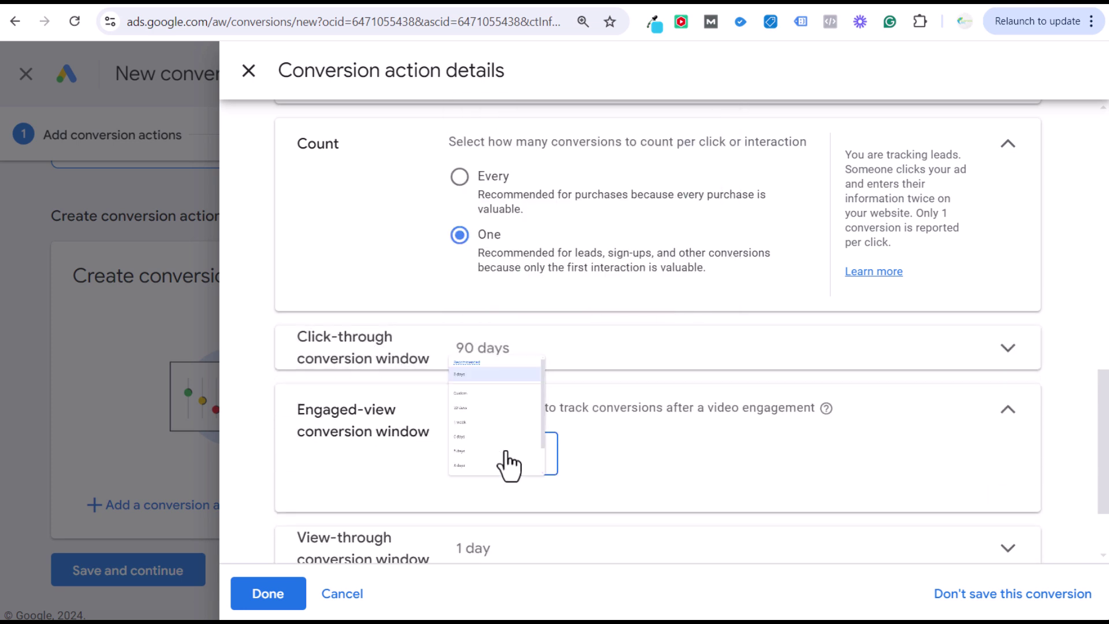
{"action": "left_click", "coordinate": [491, 271]}
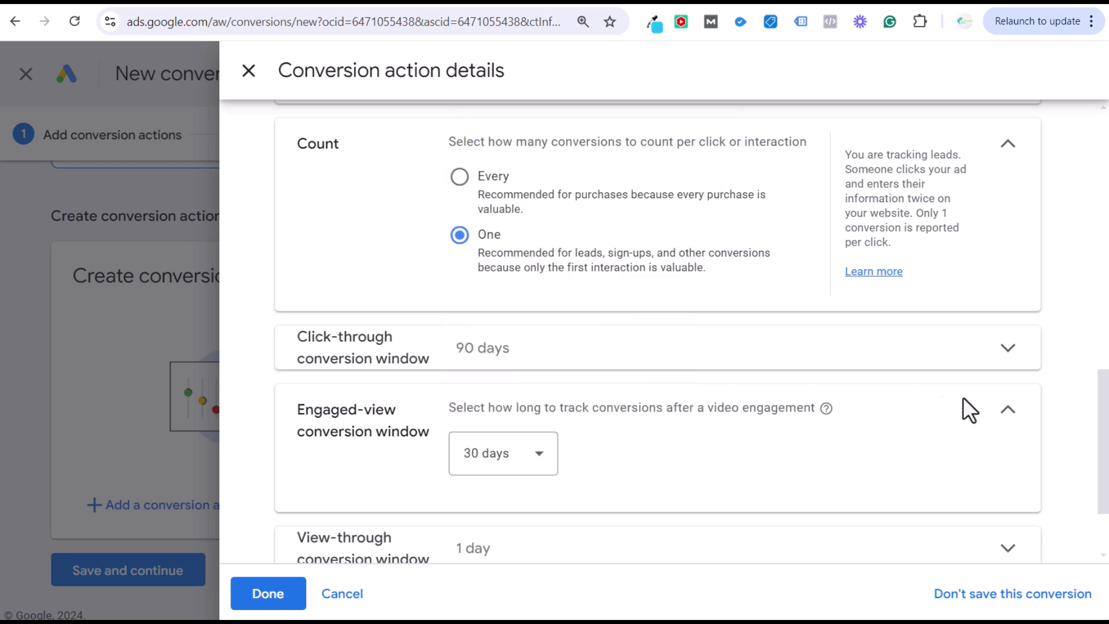
{"action": "left_click", "coordinate": [1007, 411]}
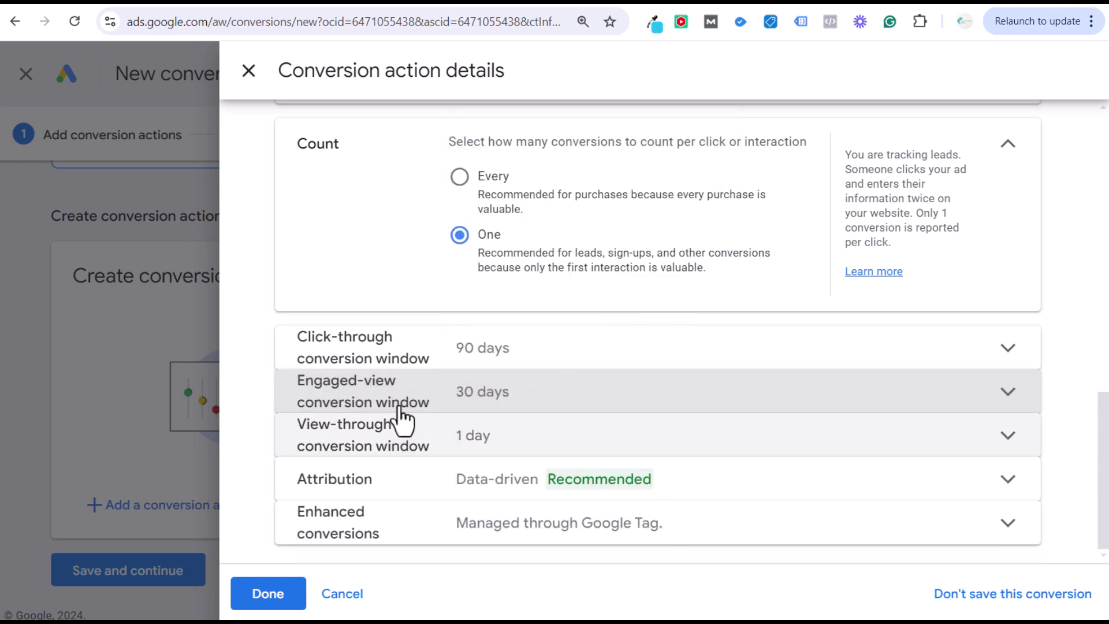
Step: Set the view-through conversion window to 30 days and finish the conversion action details
{"action": "left_click", "coordinate": [595, 456]}
{"action": "left_click", "coordinate": [517, 508]}
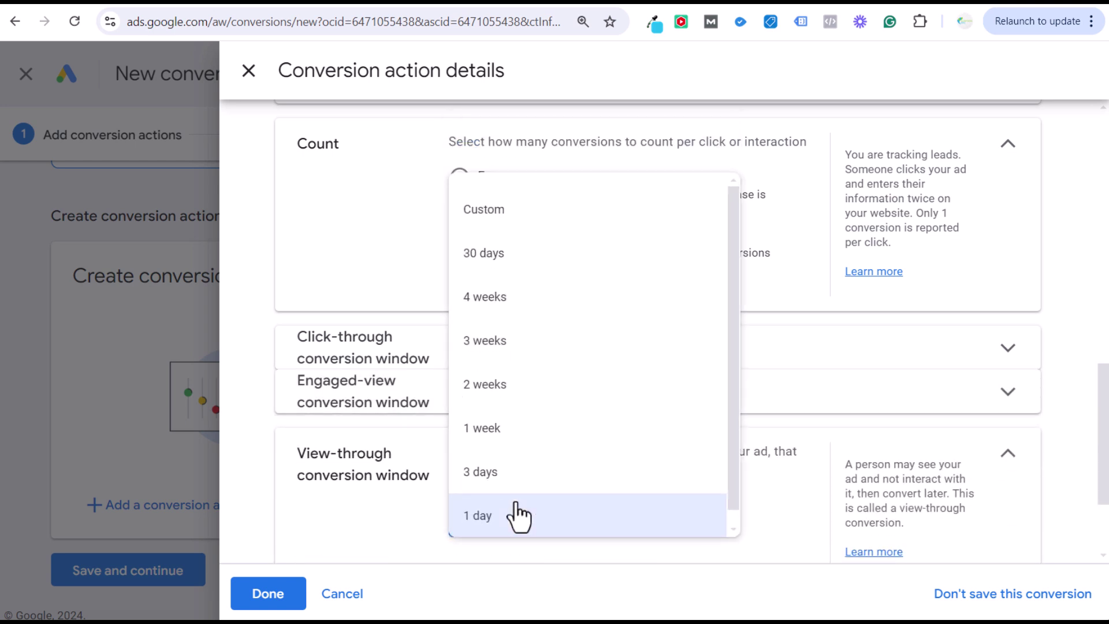
{"action": "left_click", "coordinate": [520, 251]}
{"action": "left_click", "coordinate": [1006, 454]}
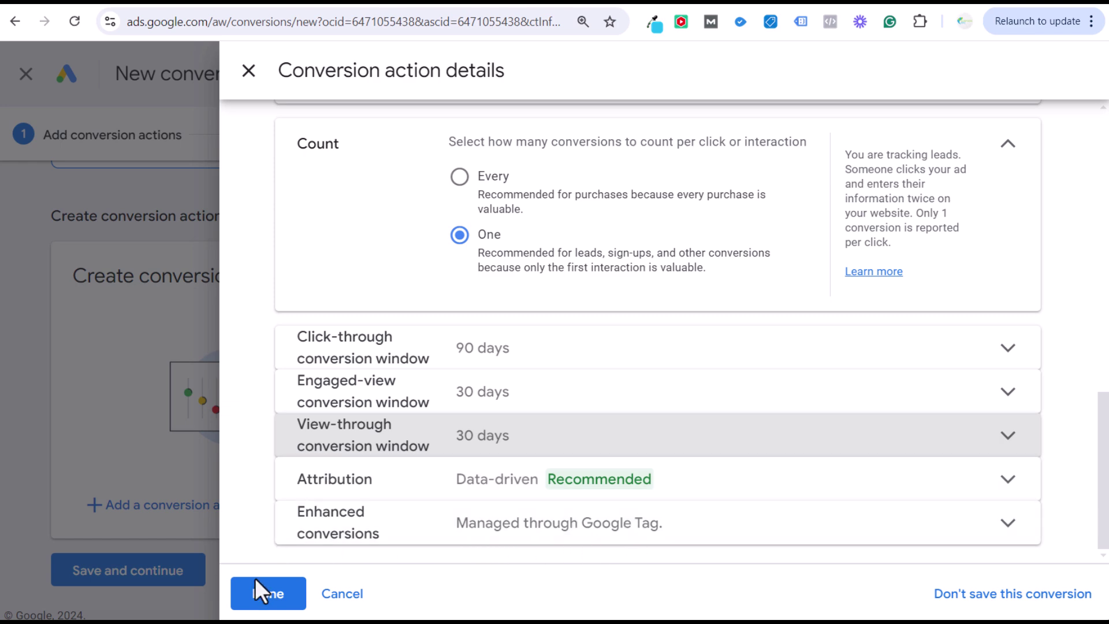
{"action": "left_click", "coordinate": [267, 593]}
{"action": "scroll", "coordinate": [519, 474], "scroll_direction": "down", "scroll_amount": 2}
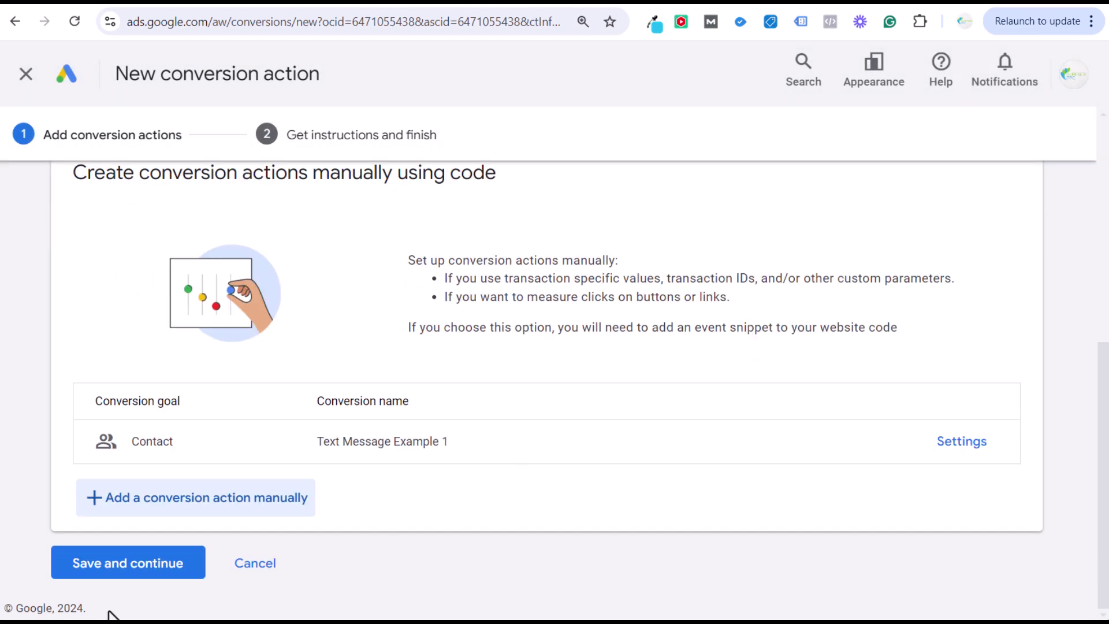
Step: Save the conversion action, open its Google Tag Manager setup instructions, and copy the conversion ID
{"action": "left_click", "coordinate": [135, 566]}
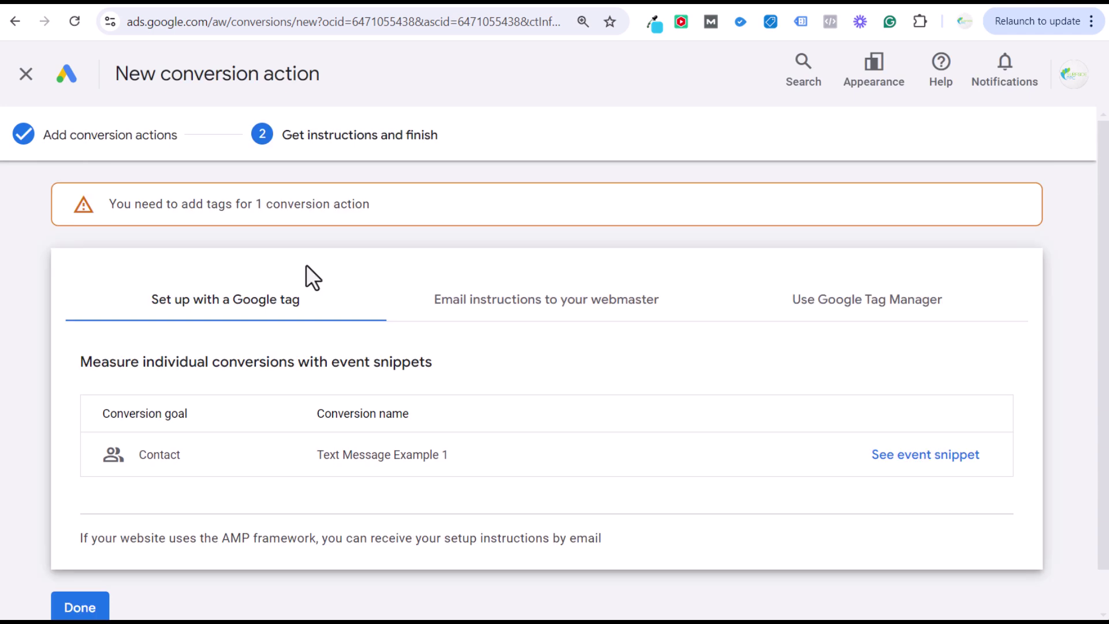
{"action": "left_click", "coordinate": [832, 301]}
{"action": "scroll", "coordinate": [612, 479], "scroll_direction": "down", "scroll_amount": 2}
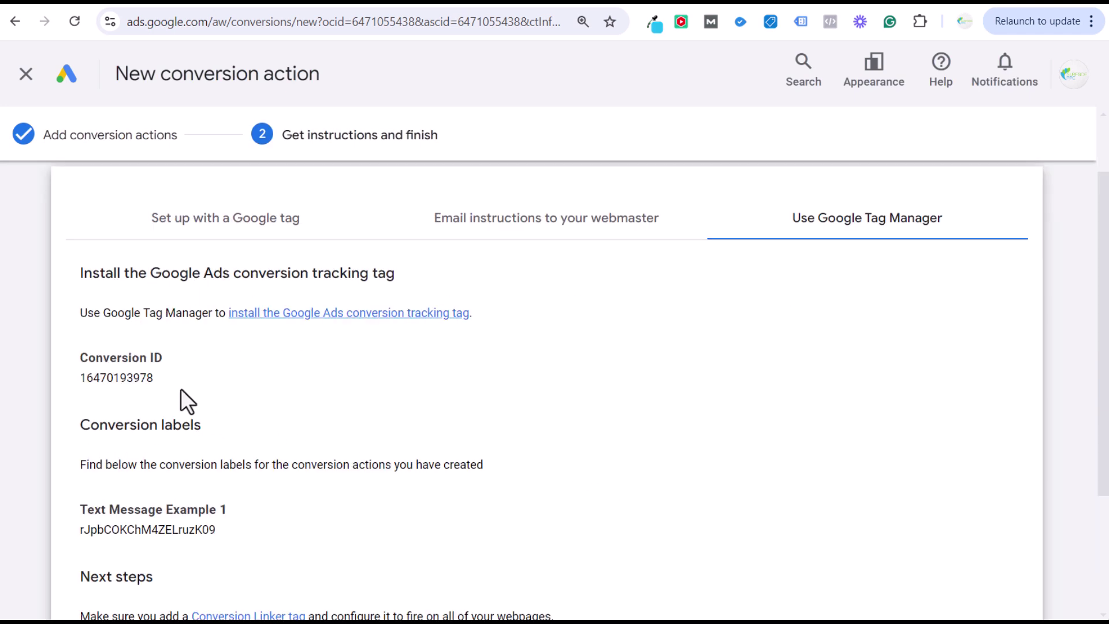
{"action": "left_click_drag", "start_coordinate": [127, 379], "coordinate": [78, 380]}
{"action": "key", "text": "ctrl+c"}
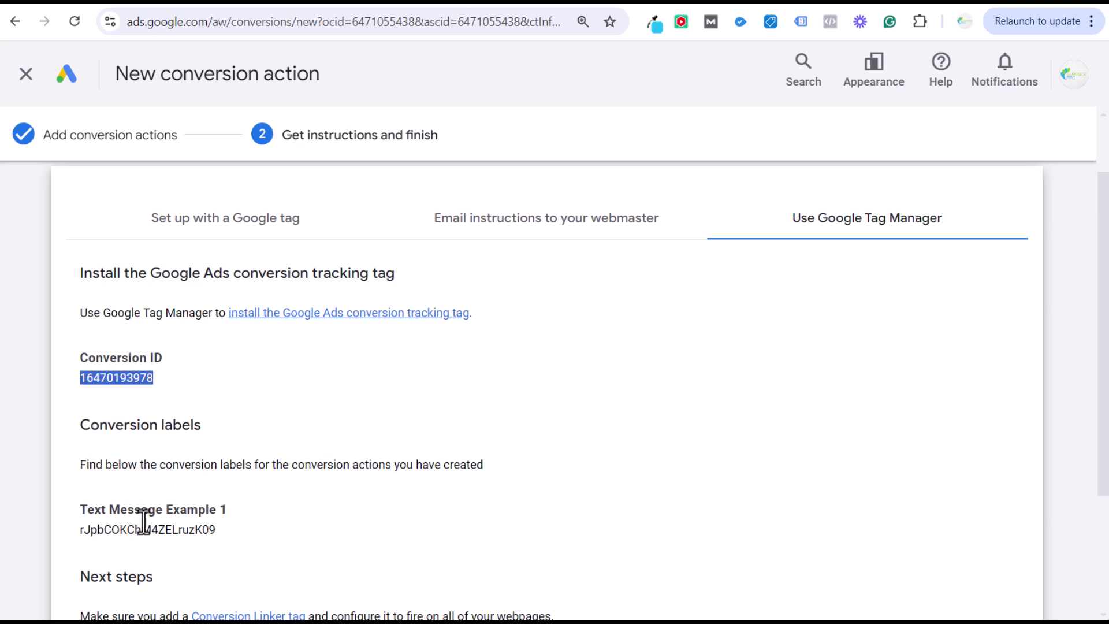
Step: In Tag Manager, create a Google Ads Conversion Tracking tag and paste the copied conversion ID into it
{"action": "left_click", "coordinate": [272, 5]}
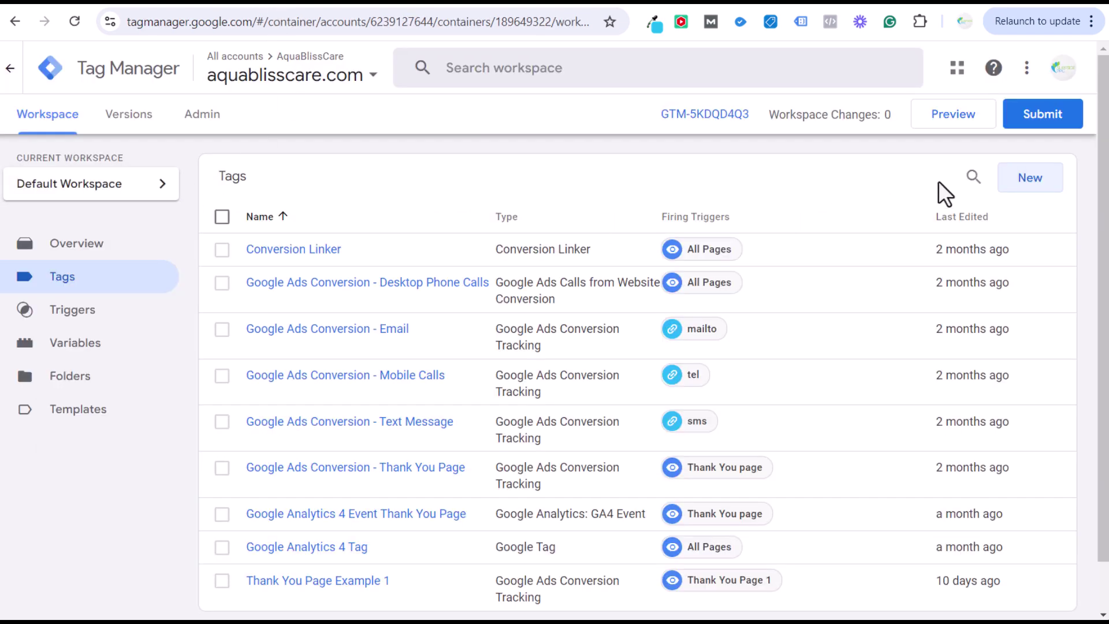
{"action": "left_click", "coordinate": [1033, 178]}
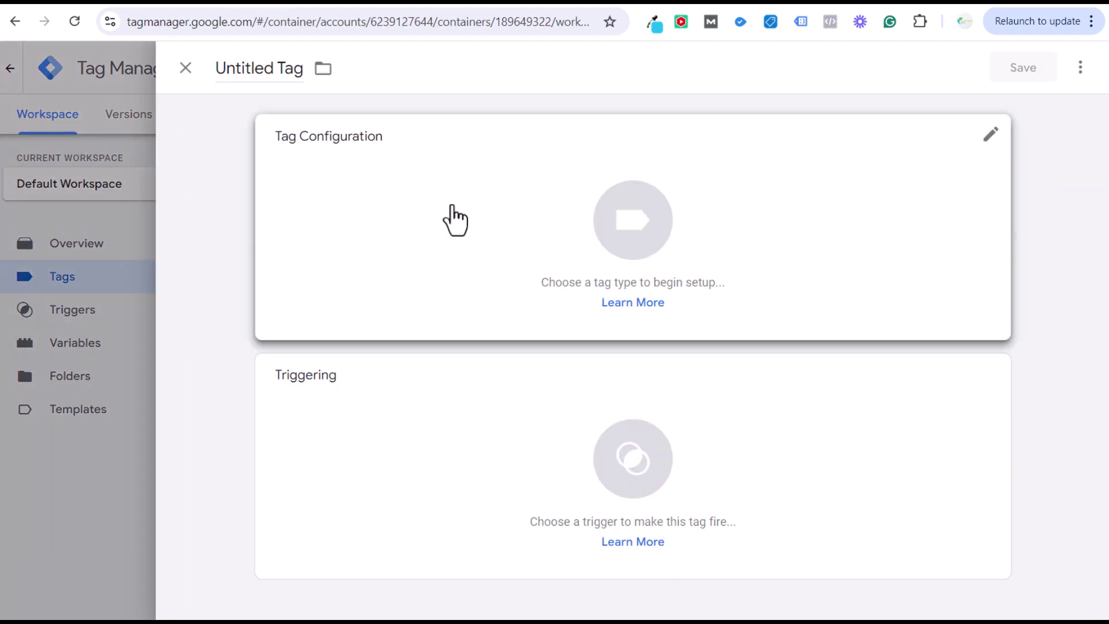
{"action": "left_click", "coordinate": [459, 211]}
{"action": "left_click", "coordinate": [730, 264]}
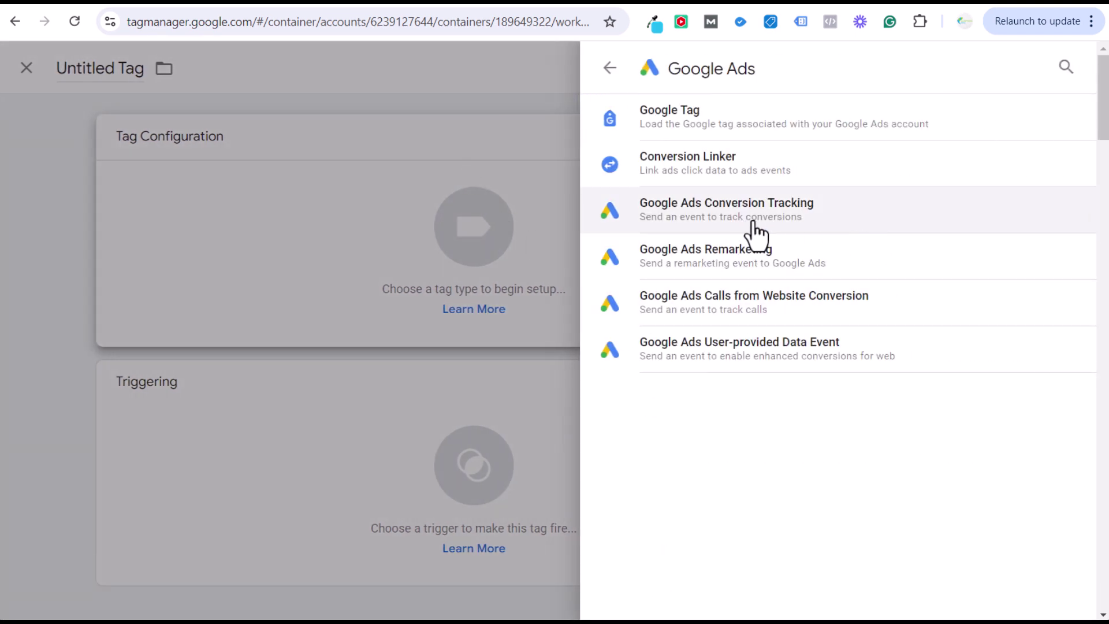
{"action": "left_click", "coordinate": [754, 225]}
{"action": "left_click", "coordinate": [369, 330]}
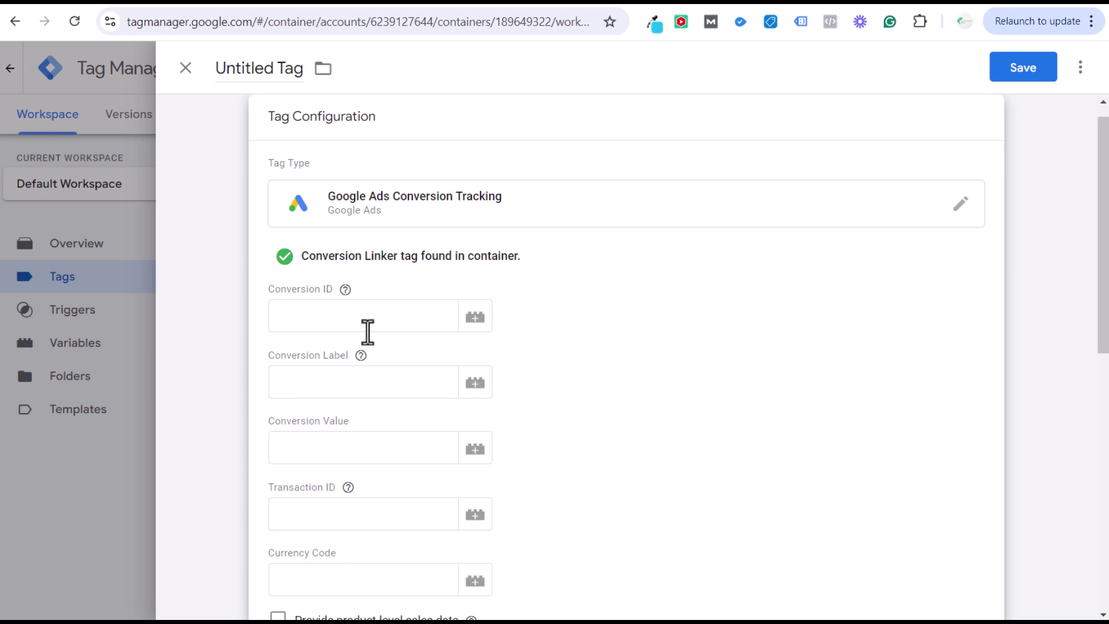
{"action": "left_click", "coordinate": [366, 317]}
{"action": "key", "text": "ctrl+v"}
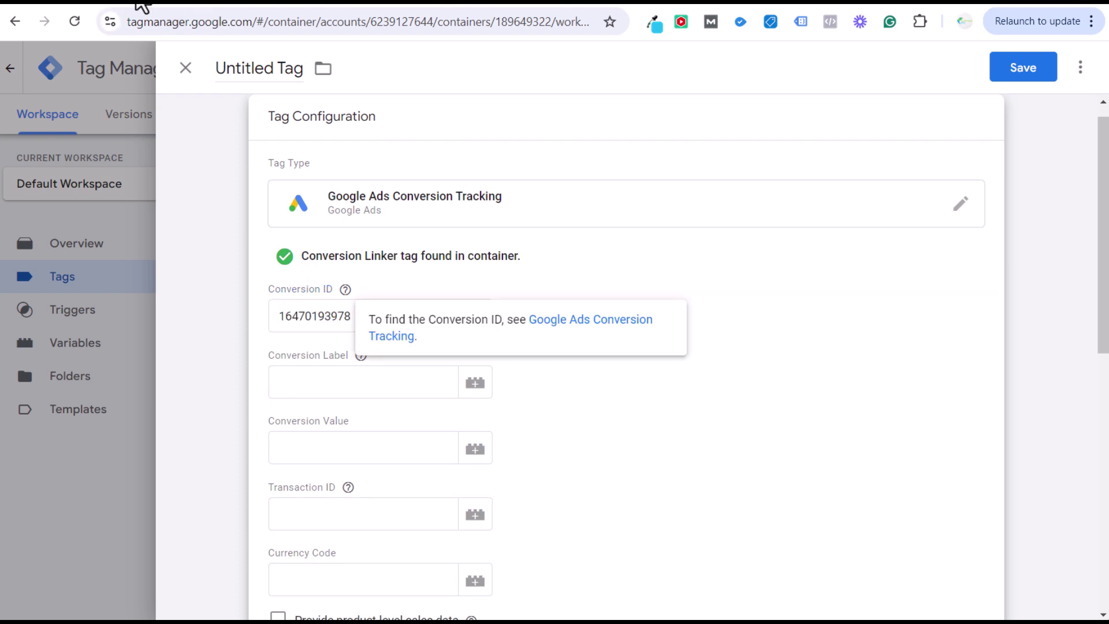
Step: Copy the Text Message Example 1 conversion label from Google Ads and return to the new tag in Tag Manager
{"action": "left_click", "coordinate": [134, 5]}
{"action": "double_click", "coordinate": [158, 526]}
{"action": "key", "text": "ctrl+c"}
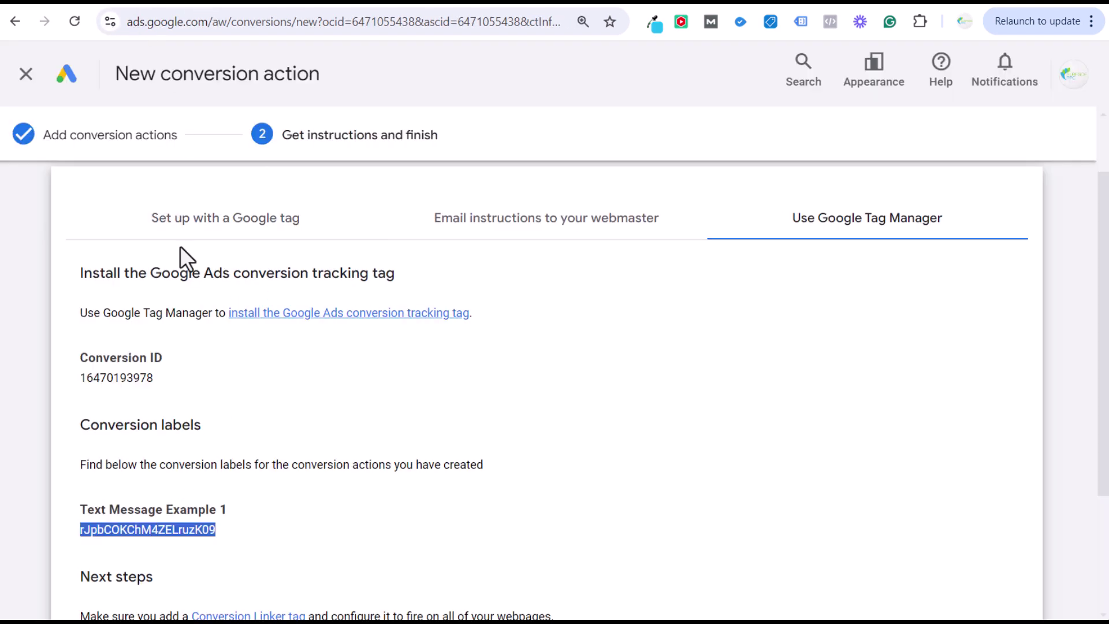
{"action": "left_click", "coordinate": [270, 6]}
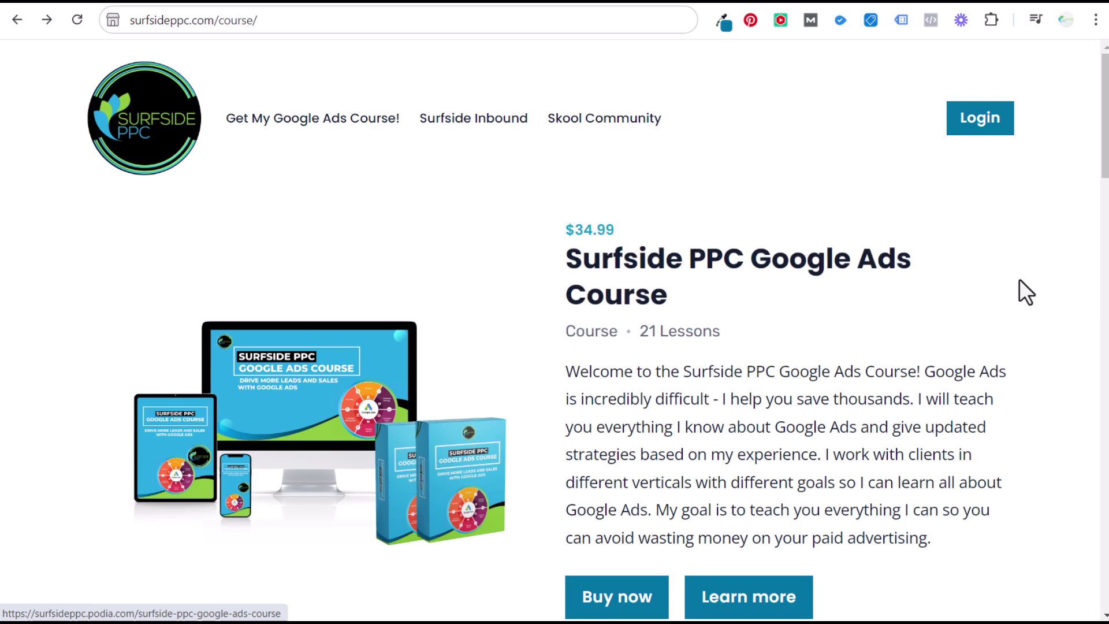
{"action": "scroll", "coordinate": [1019, 278], "scroll_direction": "down", "scroll_amount": 5}
{"action": "scroll", "coordinate": [1024, 280], "scroll_direction": "down", "scroll_amount": 15}
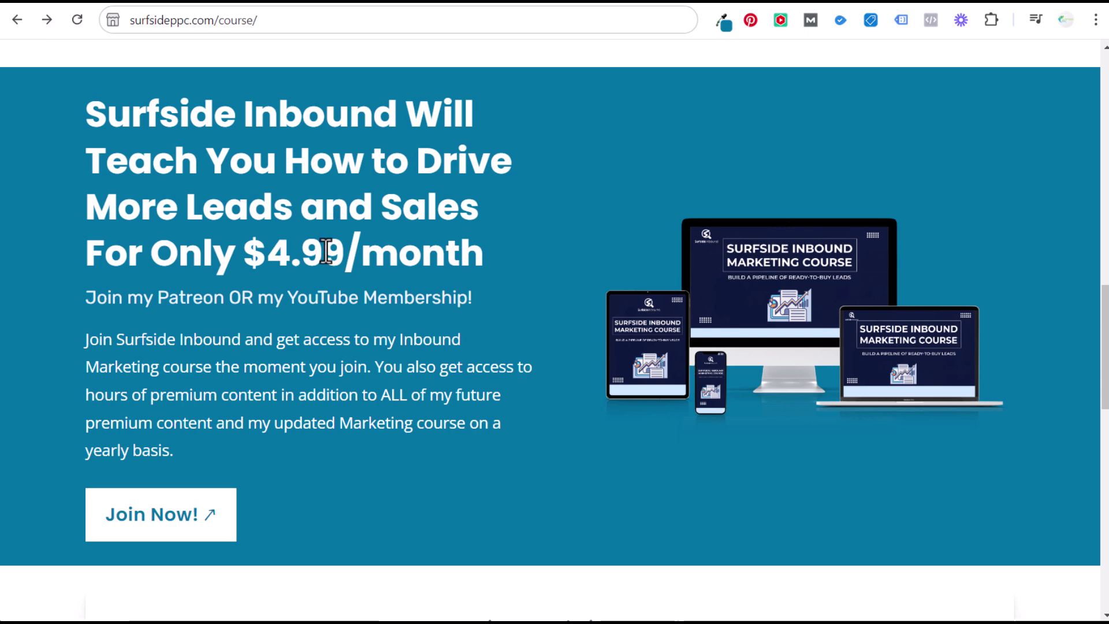
{"action": "left_click", "coordinate": [849, 4]}
{"action": "scroll", "coordinate": [645, 374], "scroll_direction": "down", "scroll_amount": 5}
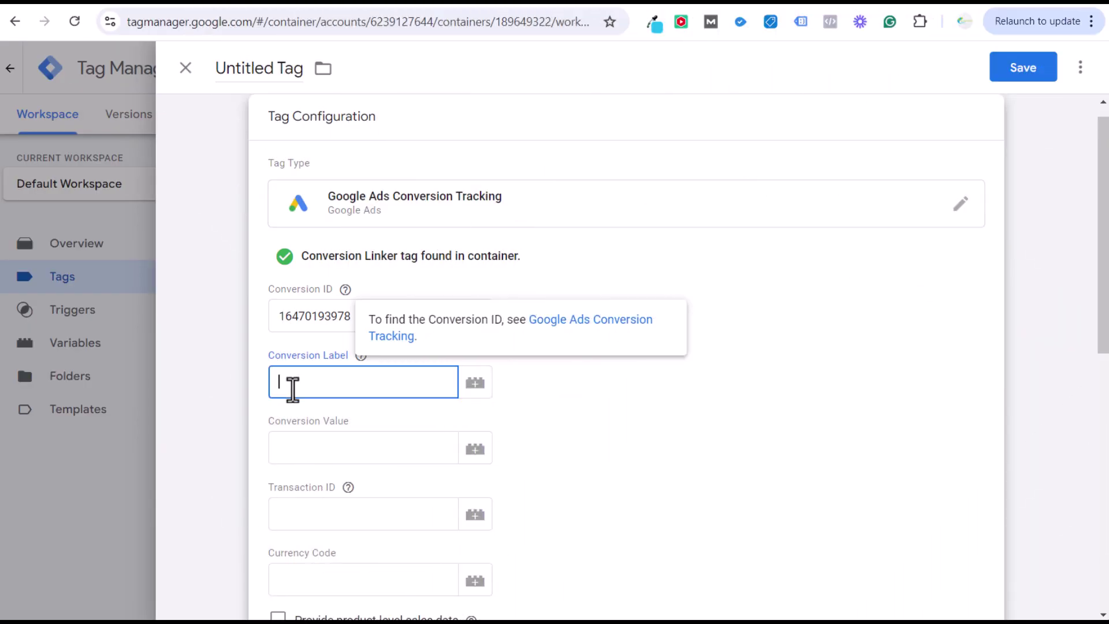
Step: Paste the copied conversion label into the tag and name the tag Text Message Example 1
{"action": "key", "text": "ctrl+v"}
{"action": "left_click", "coordinate": [213, 280]}
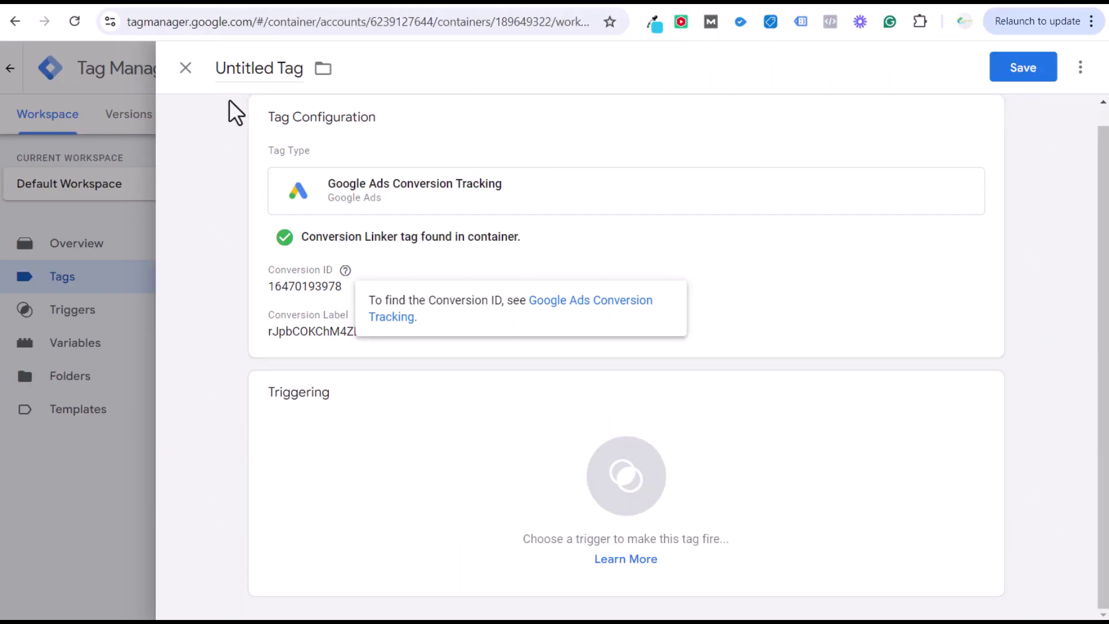
{"action": "left_click_drag", "start_coordinate": [216, 68], "coordinate": [270, 74]}
{"action": "type", "text": "Text Me"}
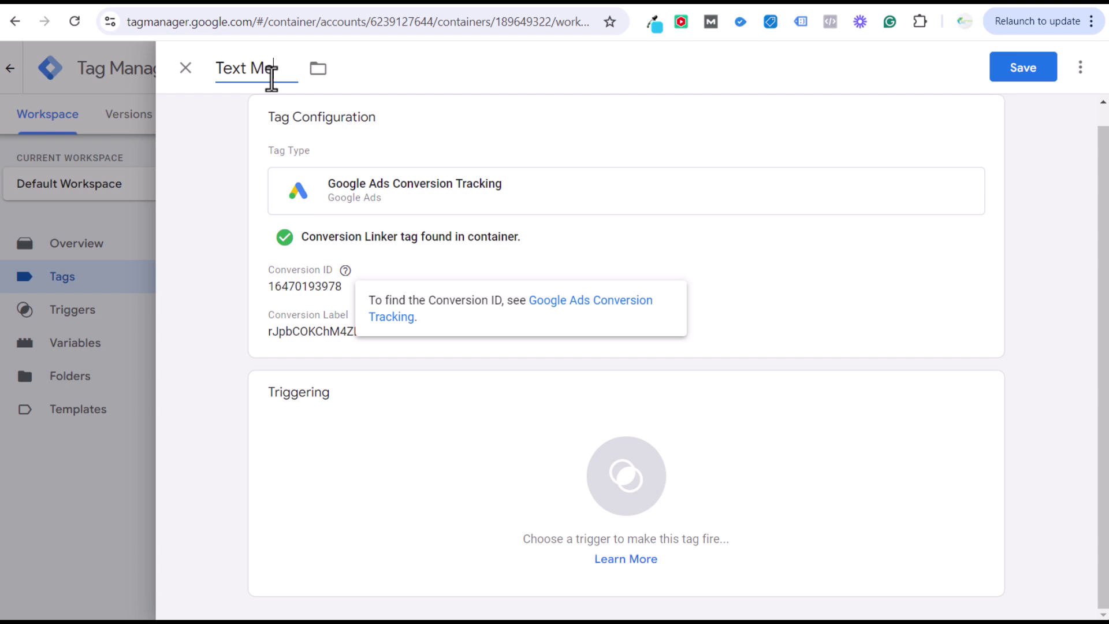
{"action": "type", "text": "ssage Example 1"}
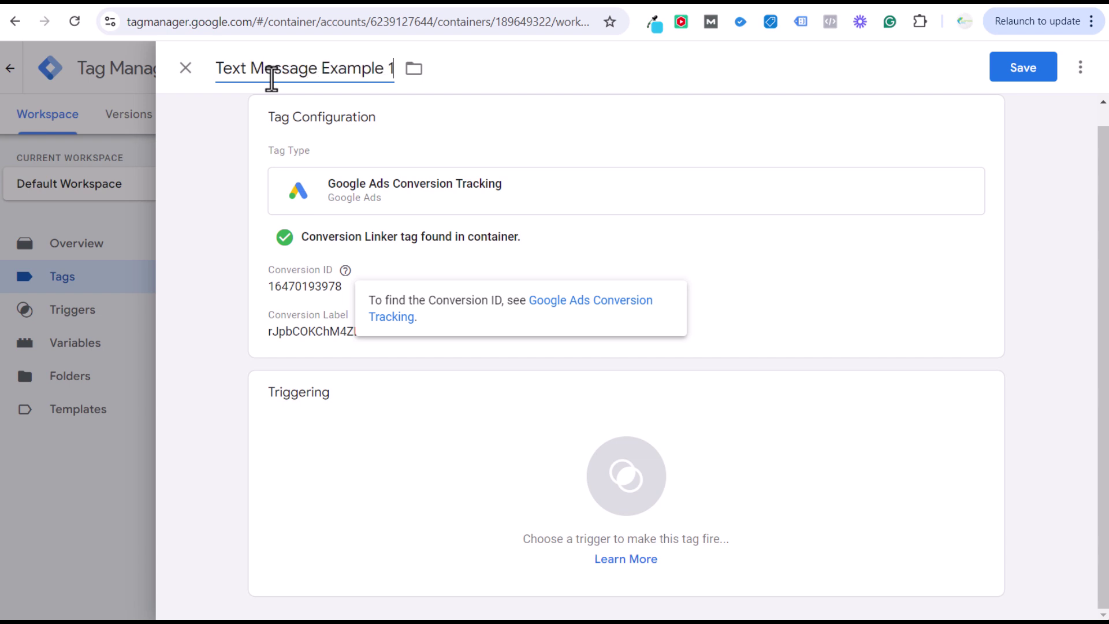
{"action": "key", "text": "Return"}
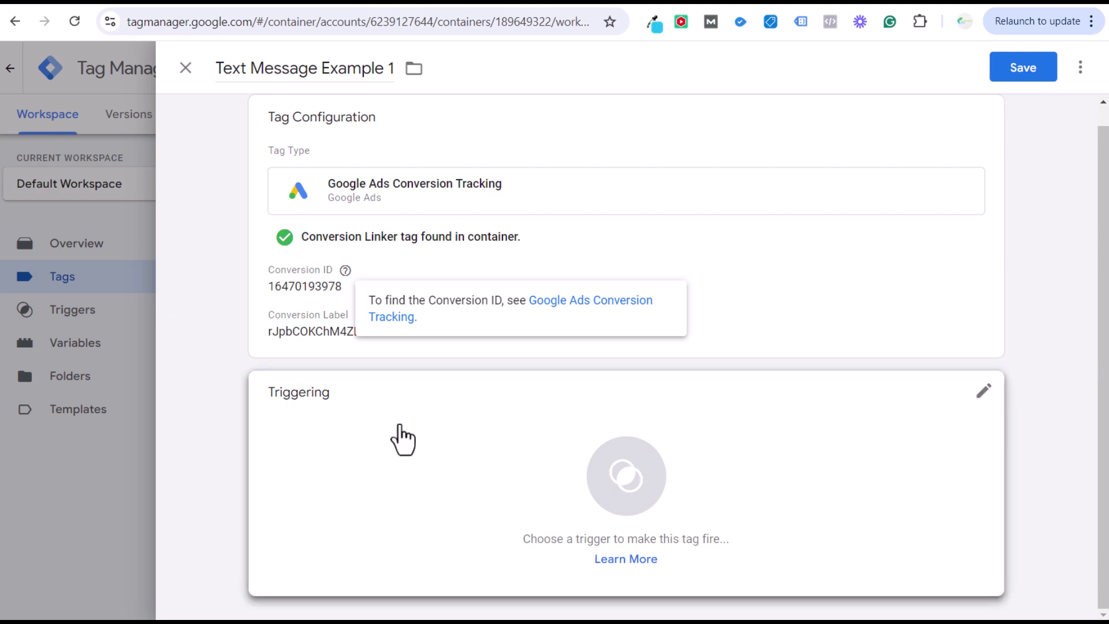
Step: Create a new trigger for the tag with the trigger type Click - Just Links
{"action": "left_click", "coordinate": [426, 473]}
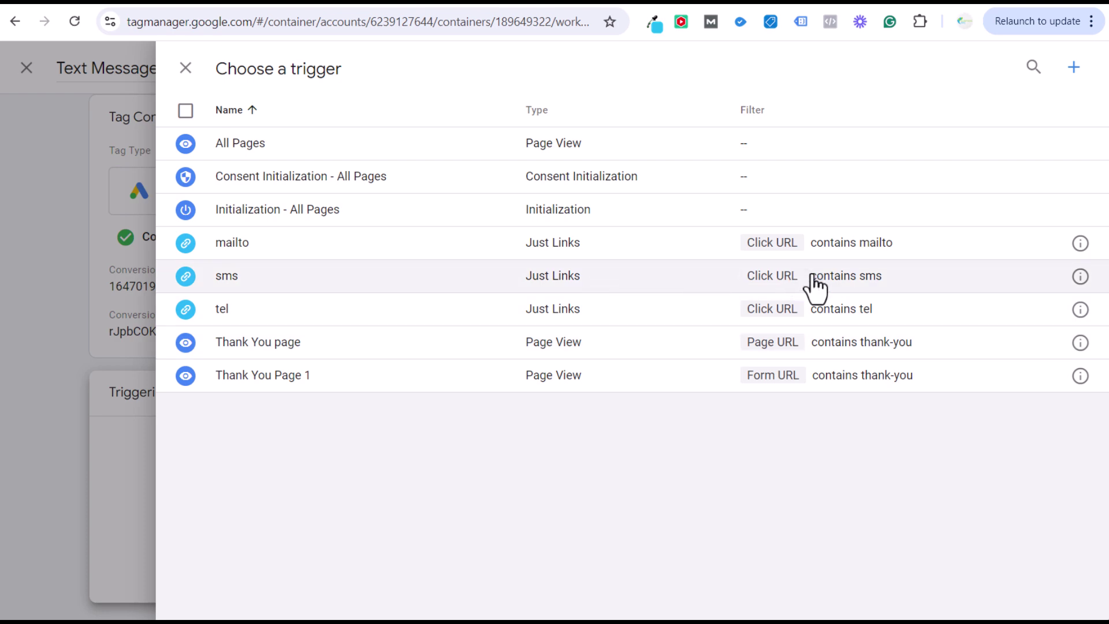
{"action": "left_click", "coordinate": [1075, 69]}
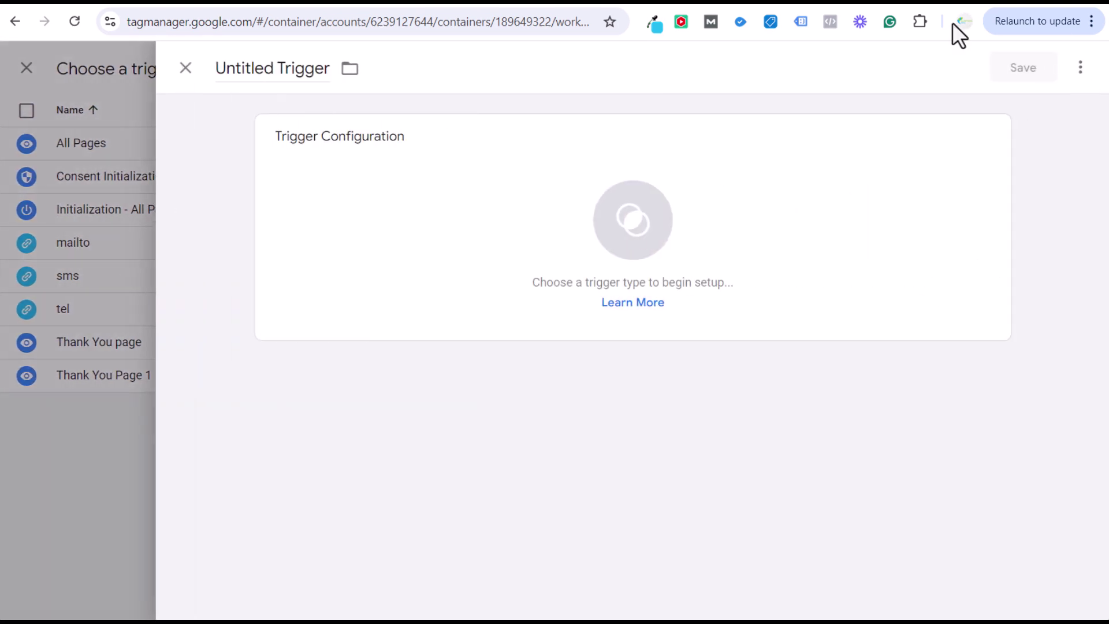
{"action": "left_click", "coordinate": [514, 188]}
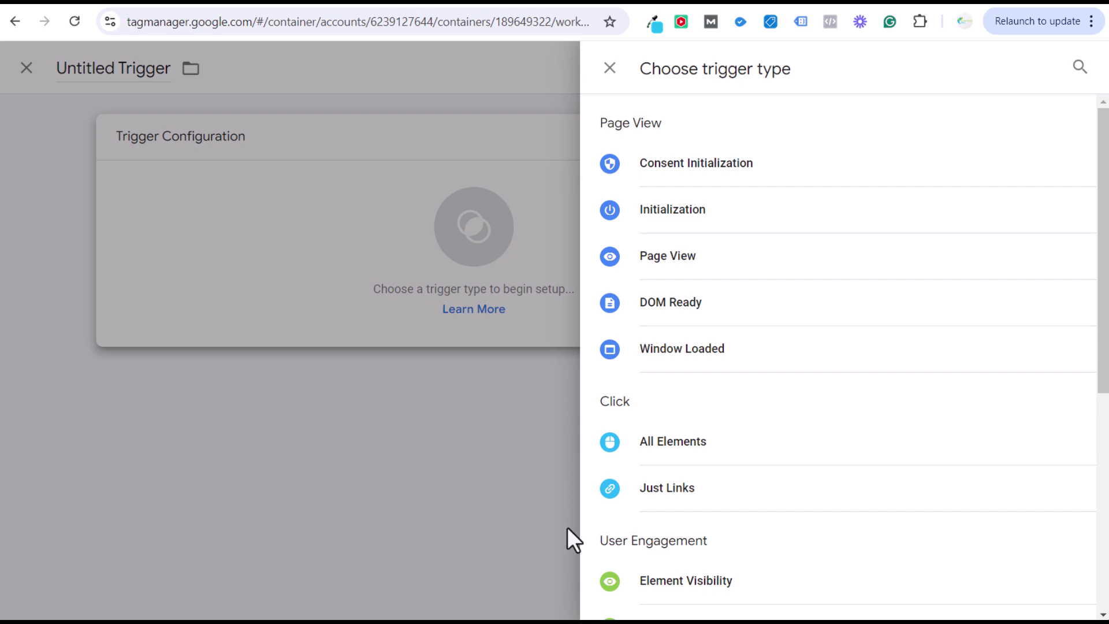
{"action": "left_click", "coordinate": [702, 501]}
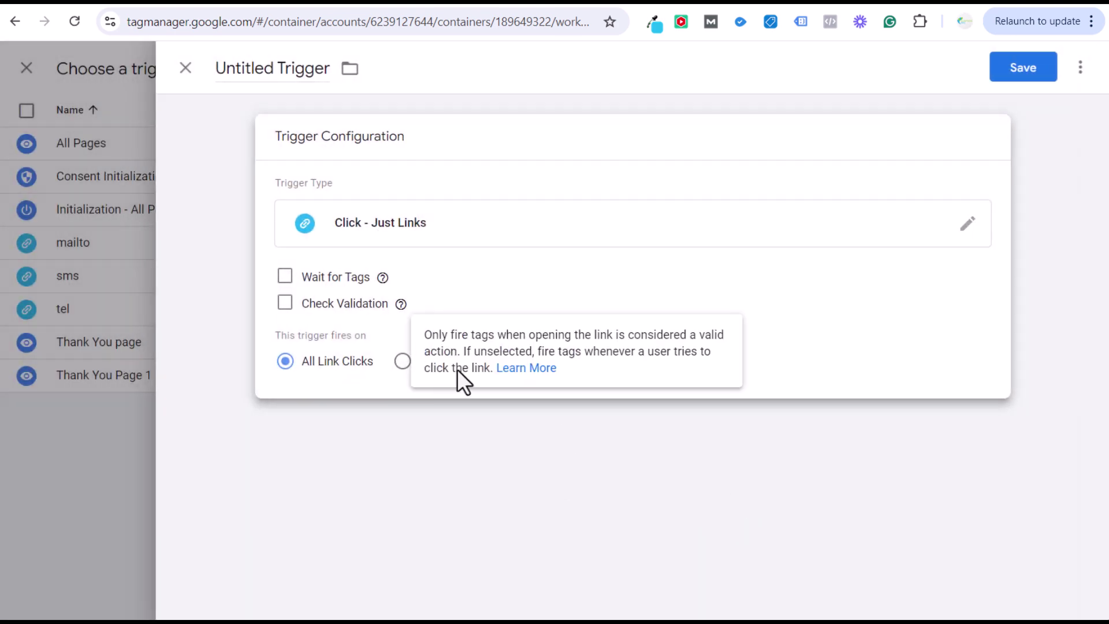
Step: Restrict the trigger to Some Link Clicks where Click URL contains sms
{"action": "left_click", "coordinate": [402, 361]}
{"action": "left_click", "coordinate": [439, 431]}
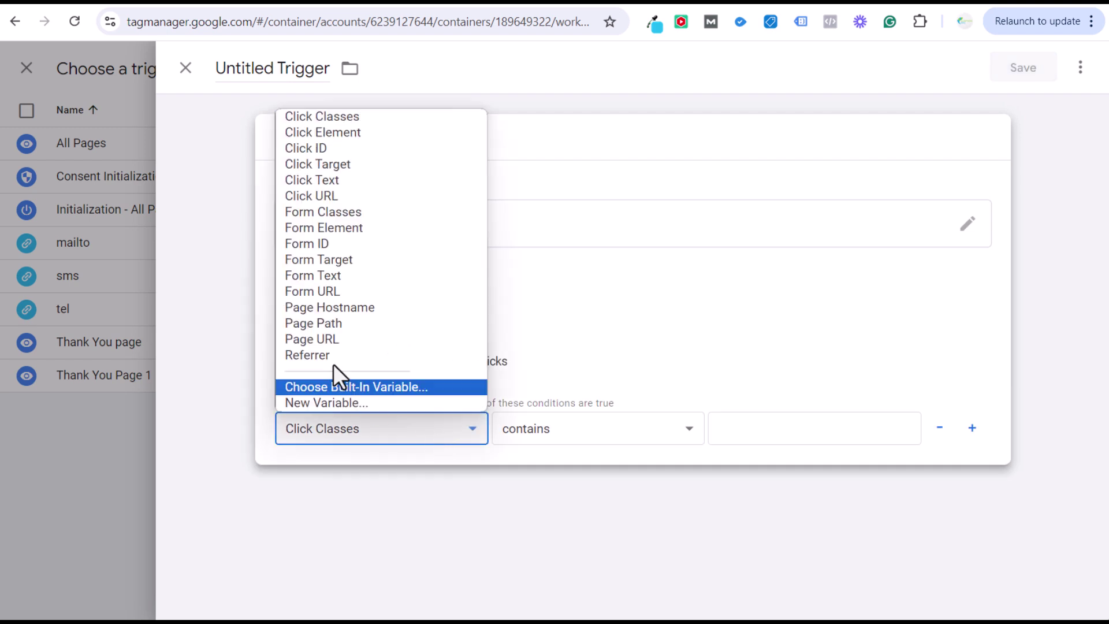
{"action": "left_click", "coordinate": [337, 196]}
{"action": "left_click", "coordinate": [745, 433]}
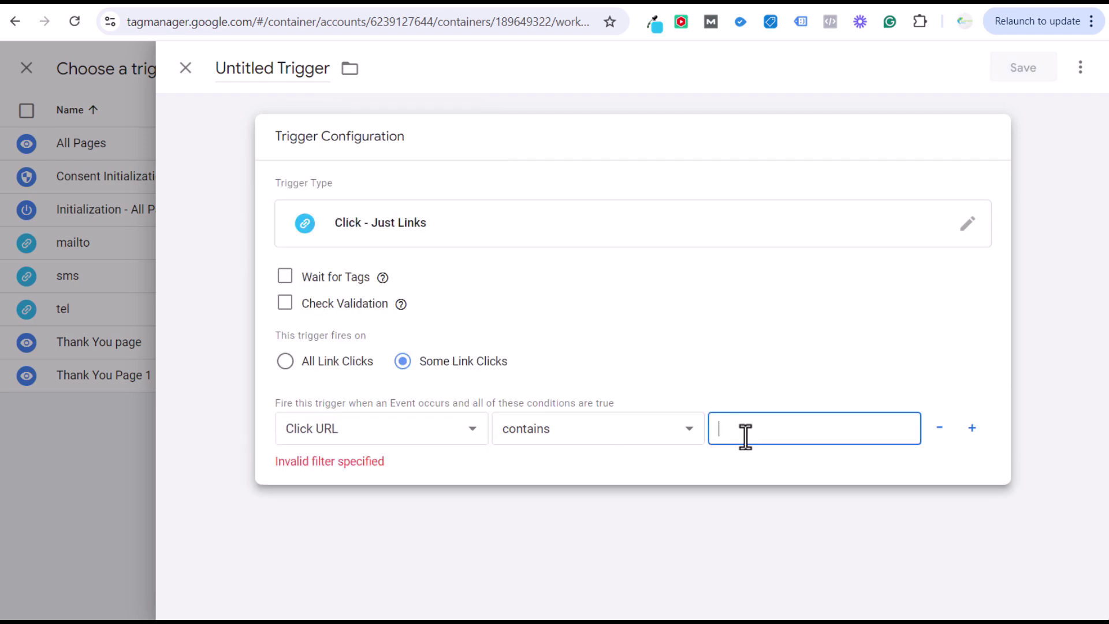
{"action": "type", "text": "sms"}
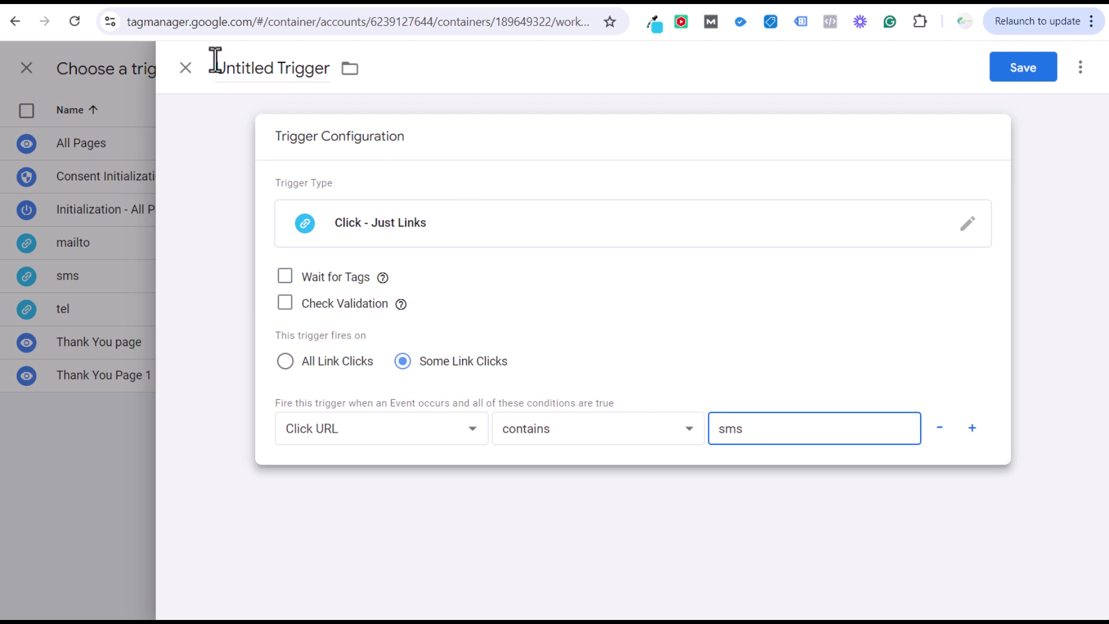
Step: Name the trigger sms example, then save both the trigger and the Text Message Example 1 tag
{"action": "double_click", "coordinate": [267, 85]}
{"action": "key", "text": "ctrl+a"}
{"action": "type", "text": "s"}
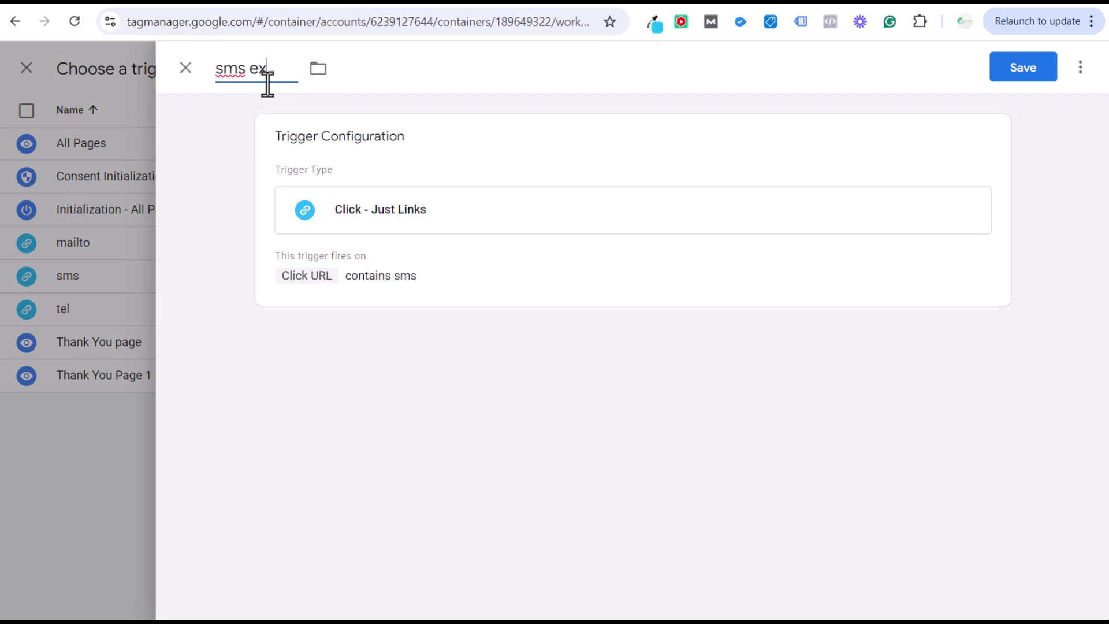
{"action": "type", "text": "ms example"}
{"action": "left_click", "coordinate": [1037, 73]}
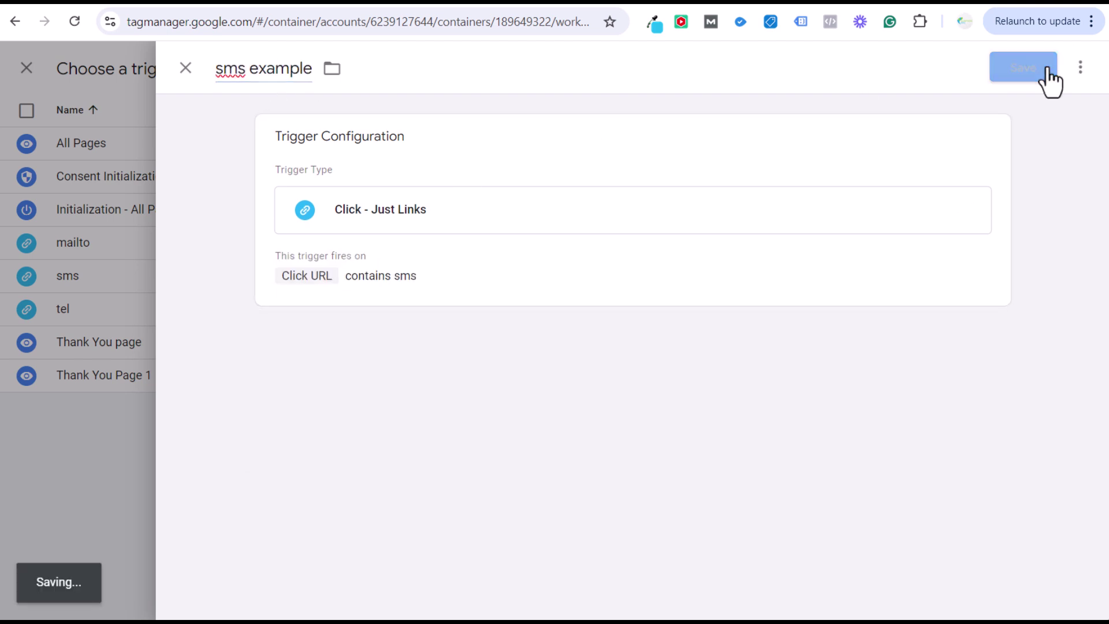
{"action": "left_click", "coordinate": [1035, 74]}
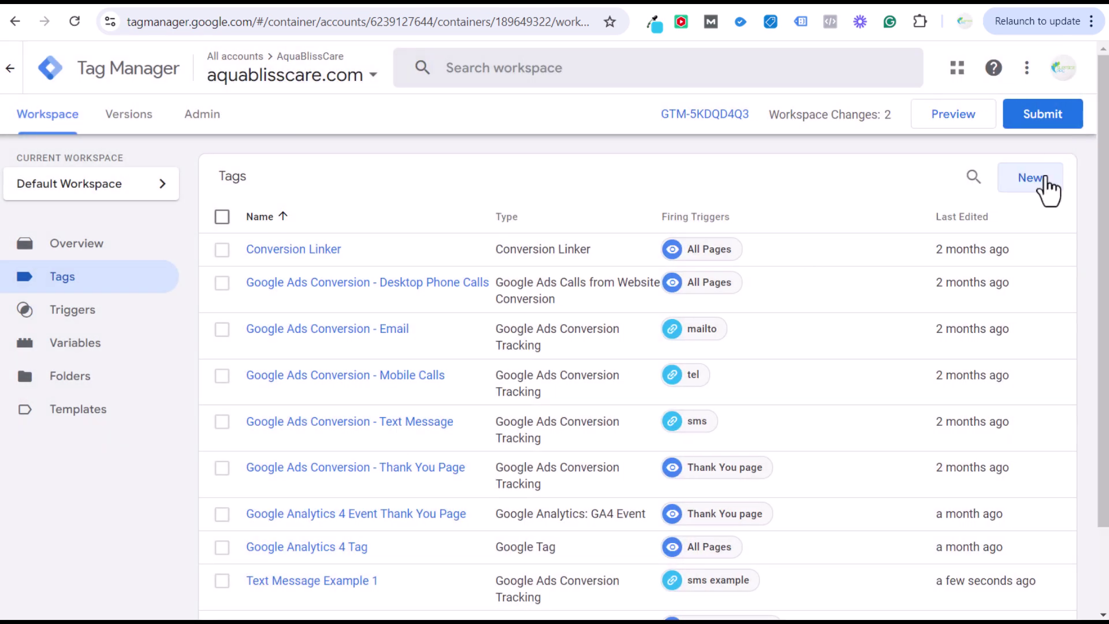
Step: Publish the workspace changes with New Version as both version name and description, and return to the workspace overview
{"action": "left_click", "coordinate": [1044, 115]}
{"action": "left_click", "coordinate": [427, 268]}
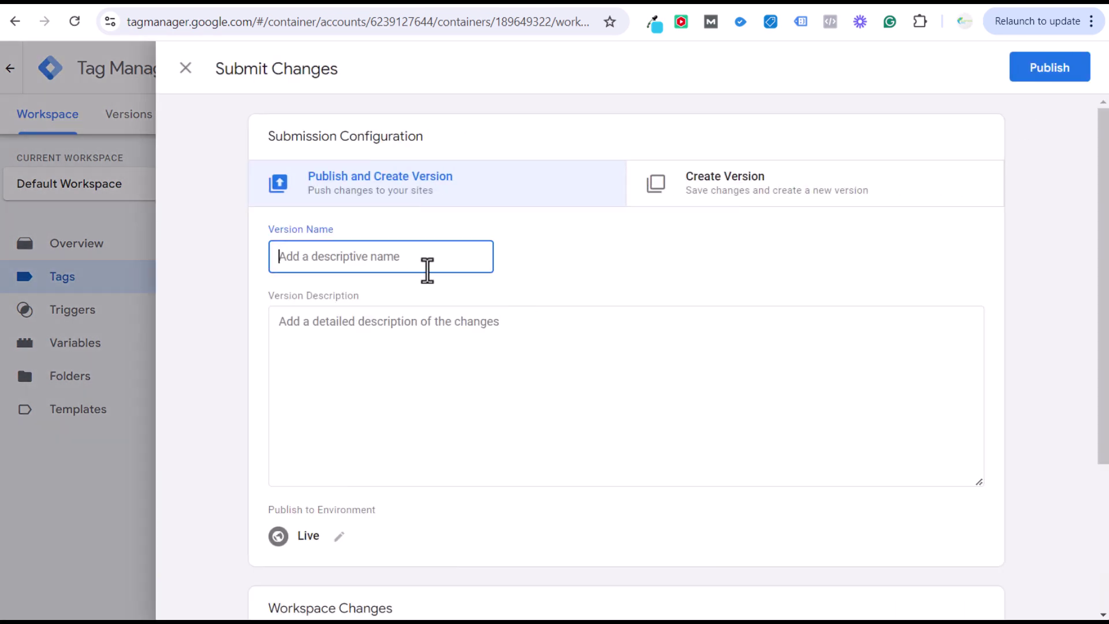
{"action": "type", "text": "New"}
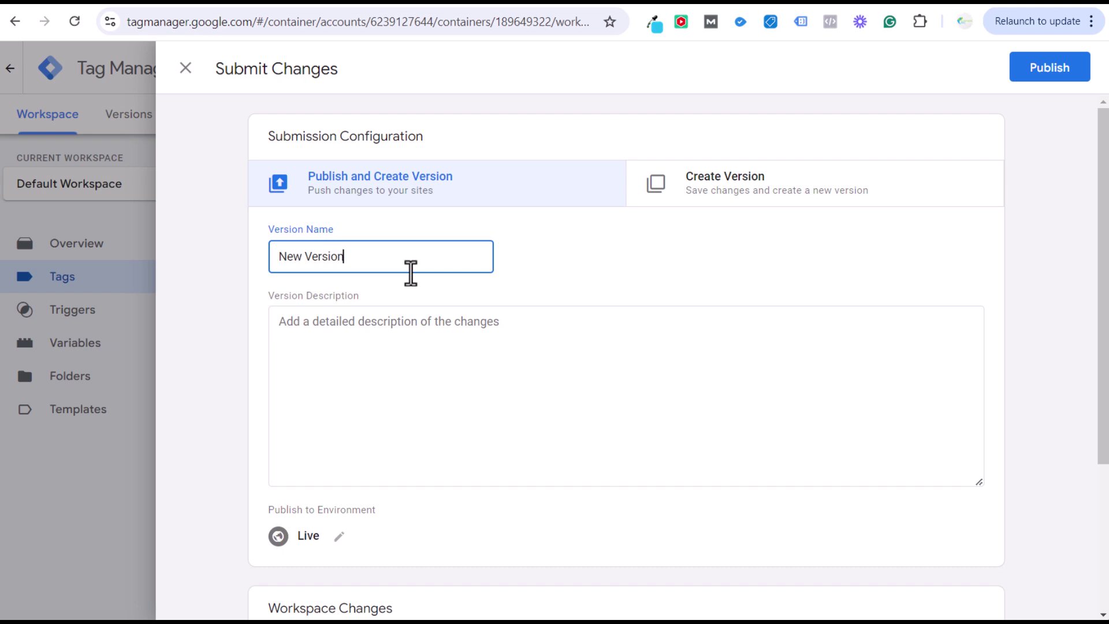
{"action": "type", "text": " Version"}
{"action": "left_click_drag", "start_coordinate": [420, 267], "coordinate": [277, 257]}
{"action": "key", "text": "ctrl+c"}
{"action": "left_click", "coordinate": [456, 352]}
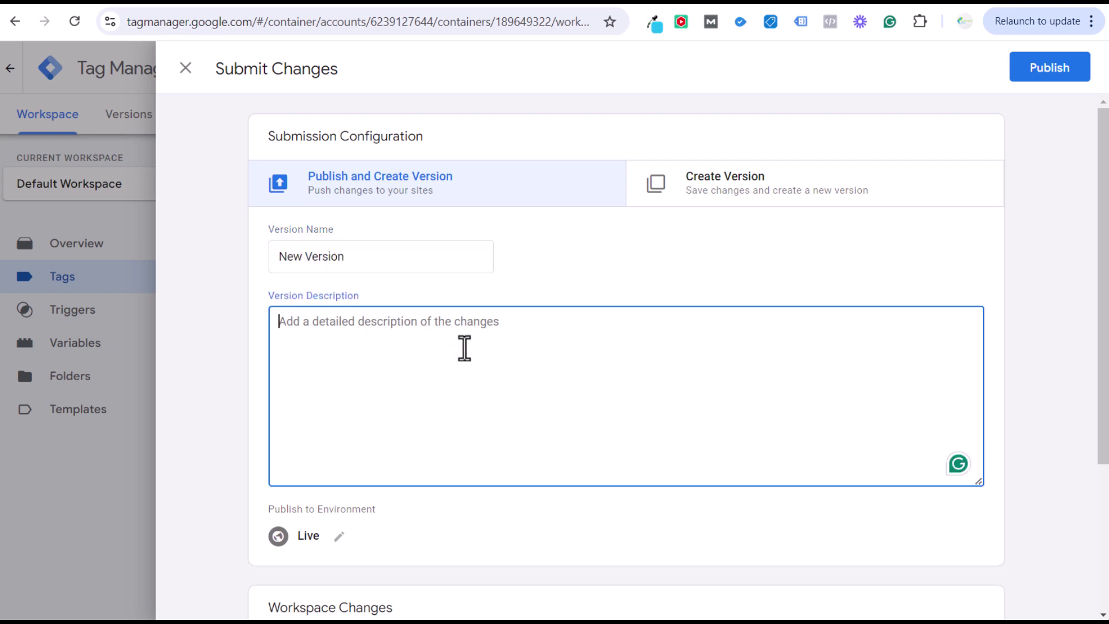
{"action": "key", "text": "ctrl+v"}
{"action": "left_click", "coordinate": [1062, 72]}
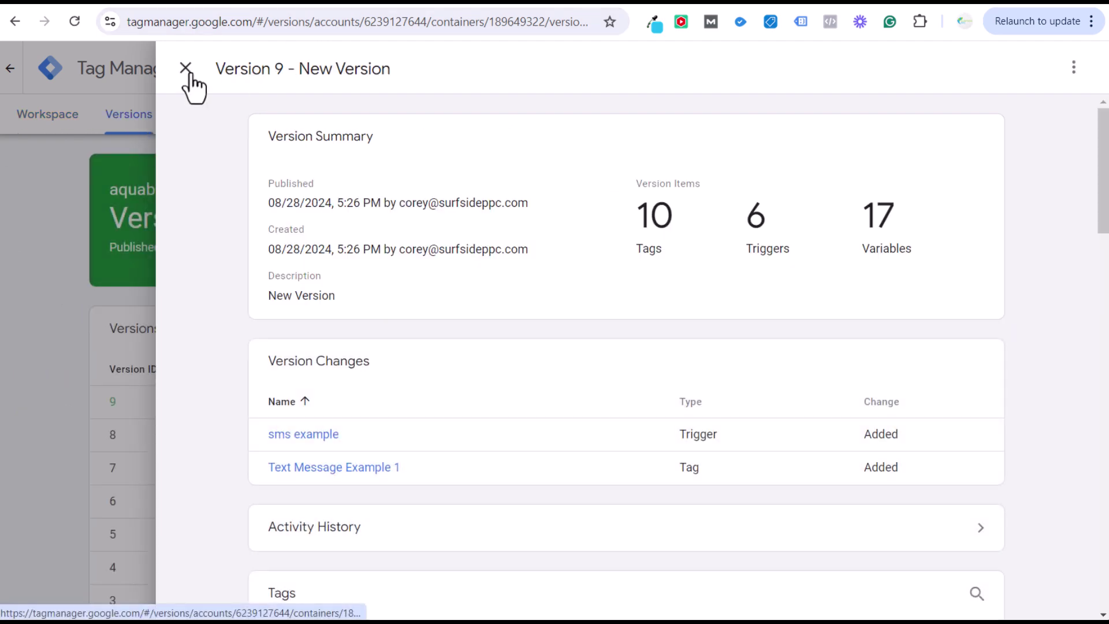
{"action": "left_click", "coordinate": [188, 74]}
{"action": "left_click", "coordinate": [25, 118]}
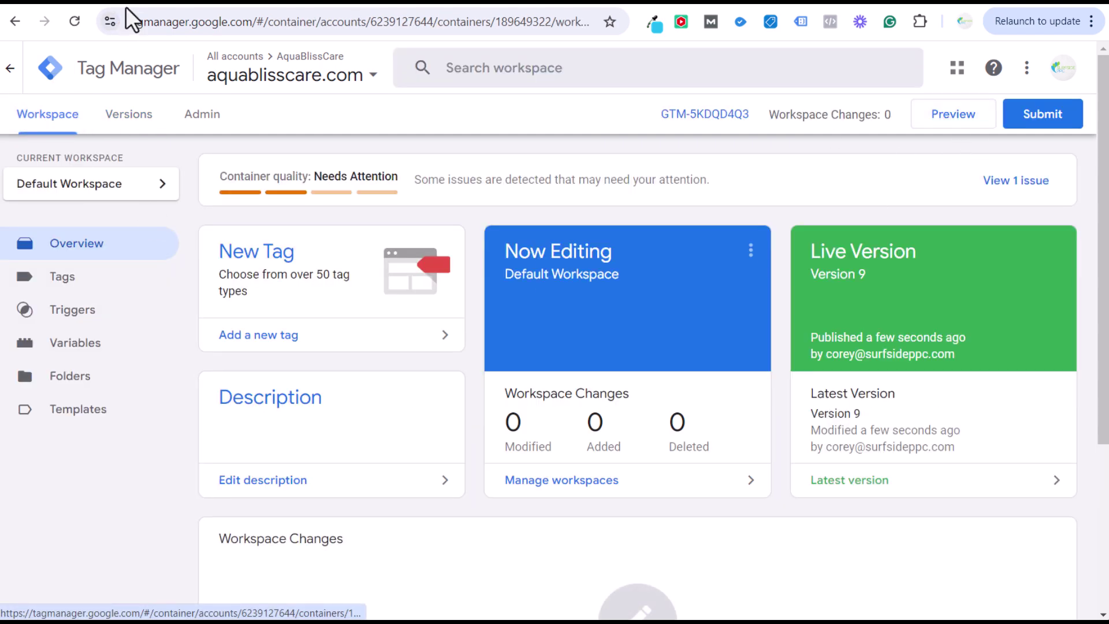
Step: Start a Tag Manager preview session for the aquablisscare.com thank-you page and switch to the connected page
{"action": "left_click", "coordinate": [181, 6]}
{"action": "left_click", "coordinate": [165, 6]}
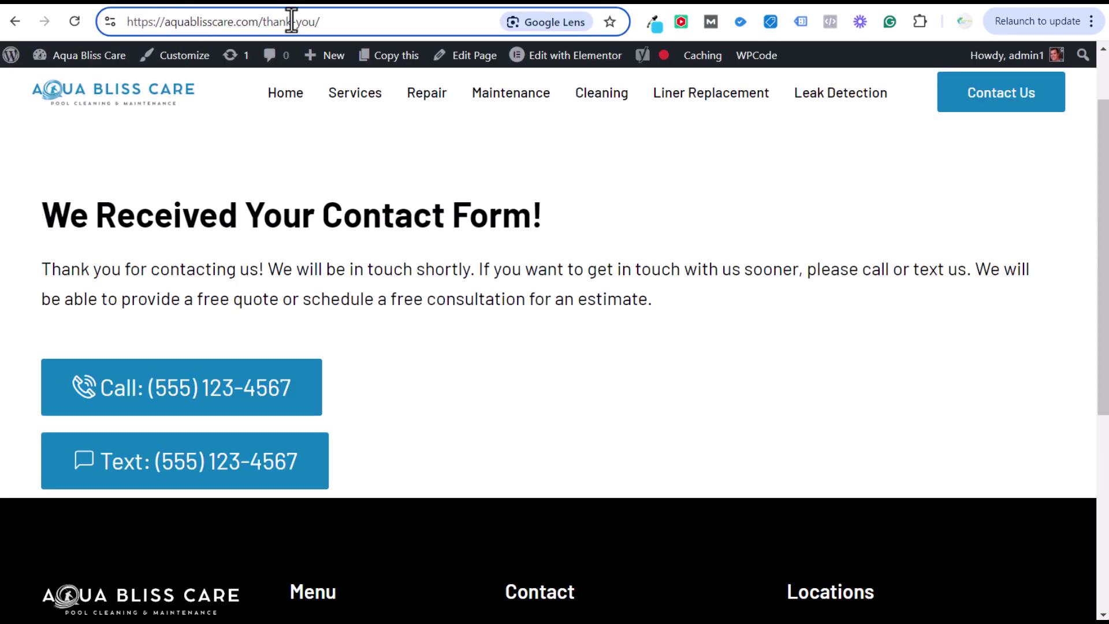
{"action": "left_click", "coordinate": [292, 22]}
{"action": "left_click", "coordinate": [270, 6]}
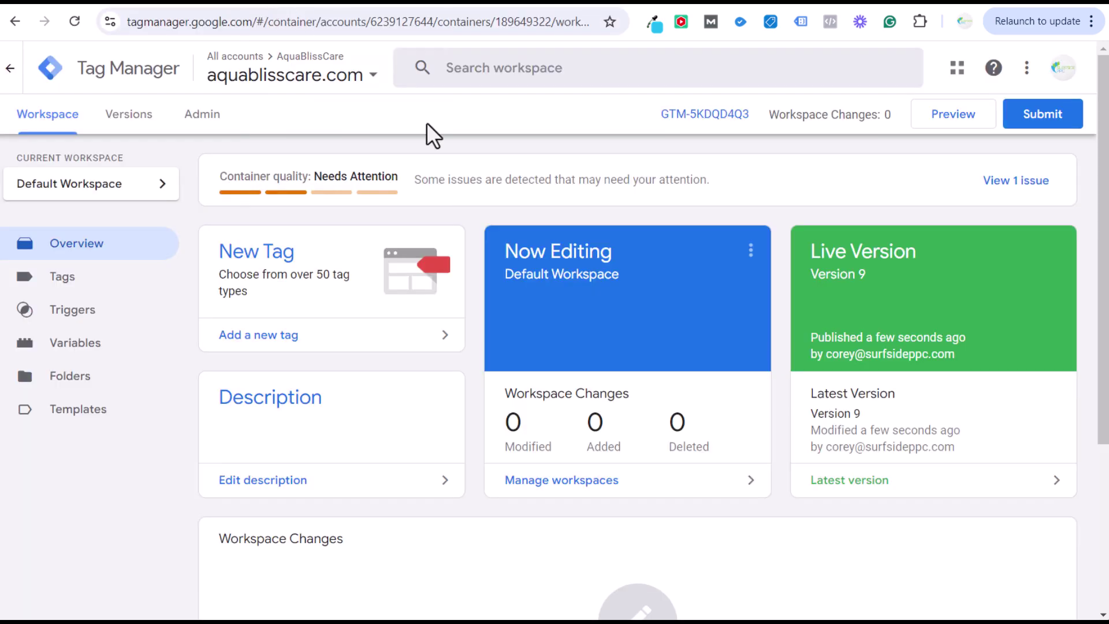
{"action": "left_click", "coordinate": [951, 115]}
{"action": "scroll", "coordinate": [923, 272], "scroll_direction": "down", "scroll_amount": 1}
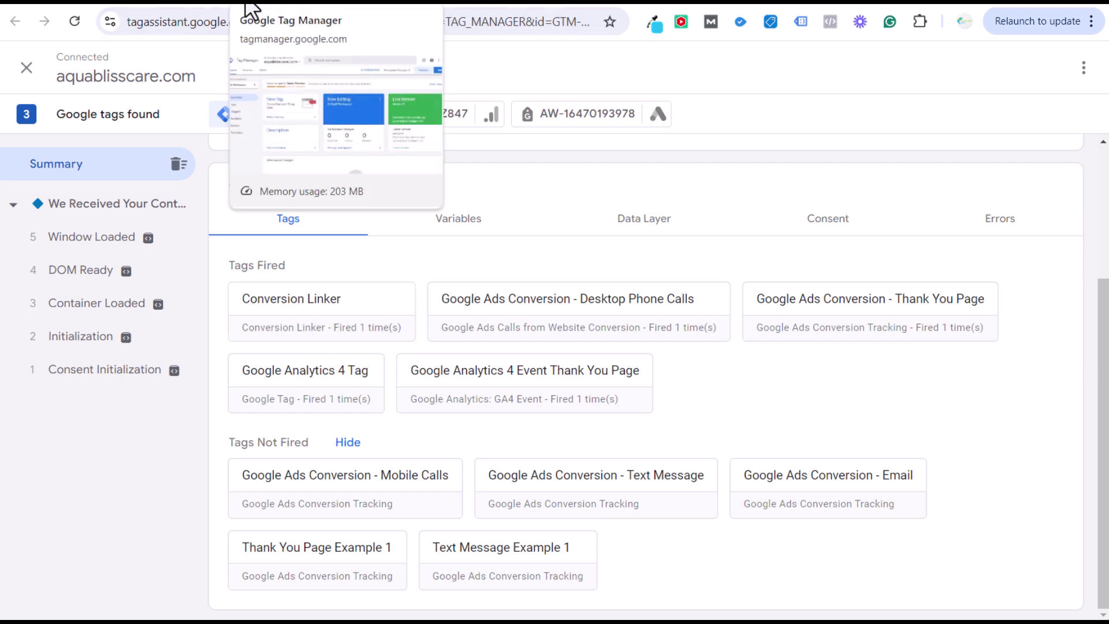
{"action": "left_click", "coordinate": [294, 4]}
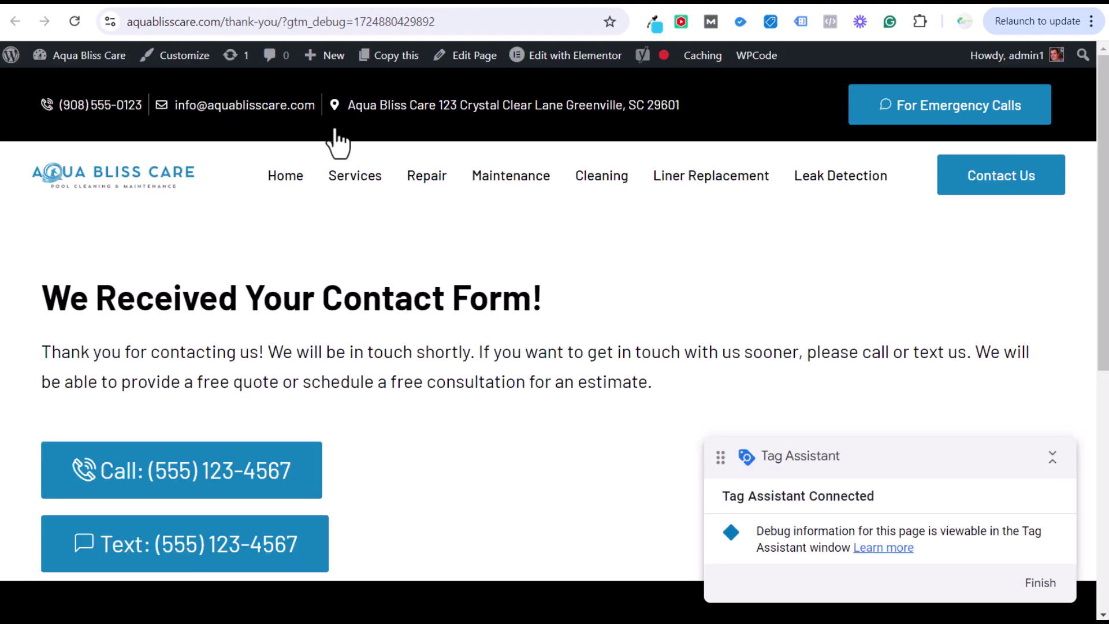
Step: Test the Text button on the thank-you page, check its fired tags in Tag Assistant, and dismiss the app-opening prompt
{"action": "left_click", "coordinate": [201, 554]}
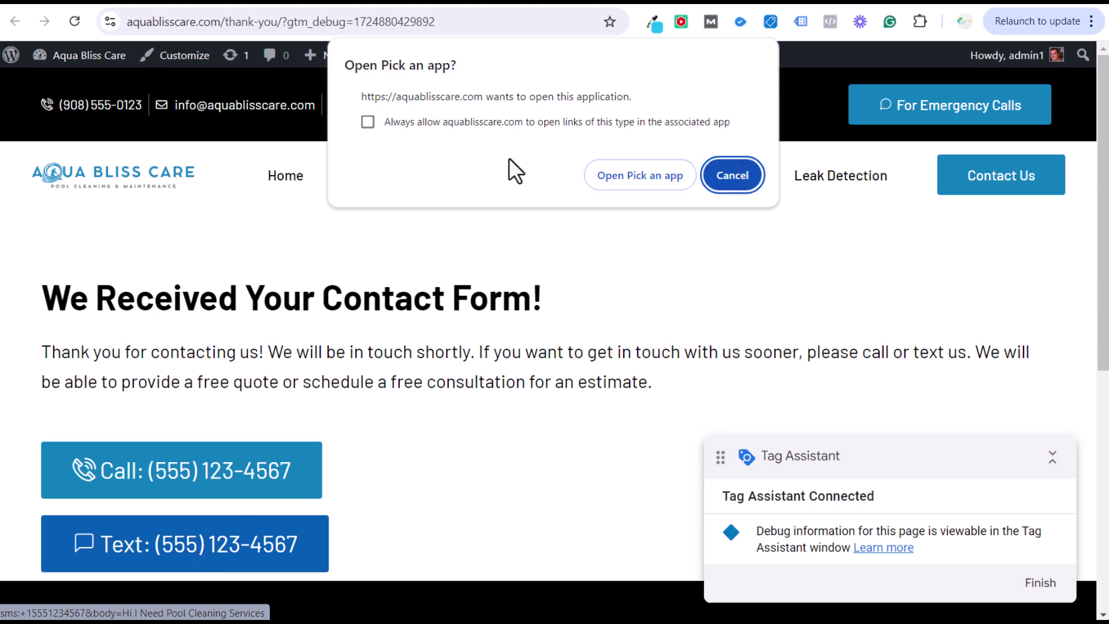
{"action": "left_click", "coordinate": [269, 3]}
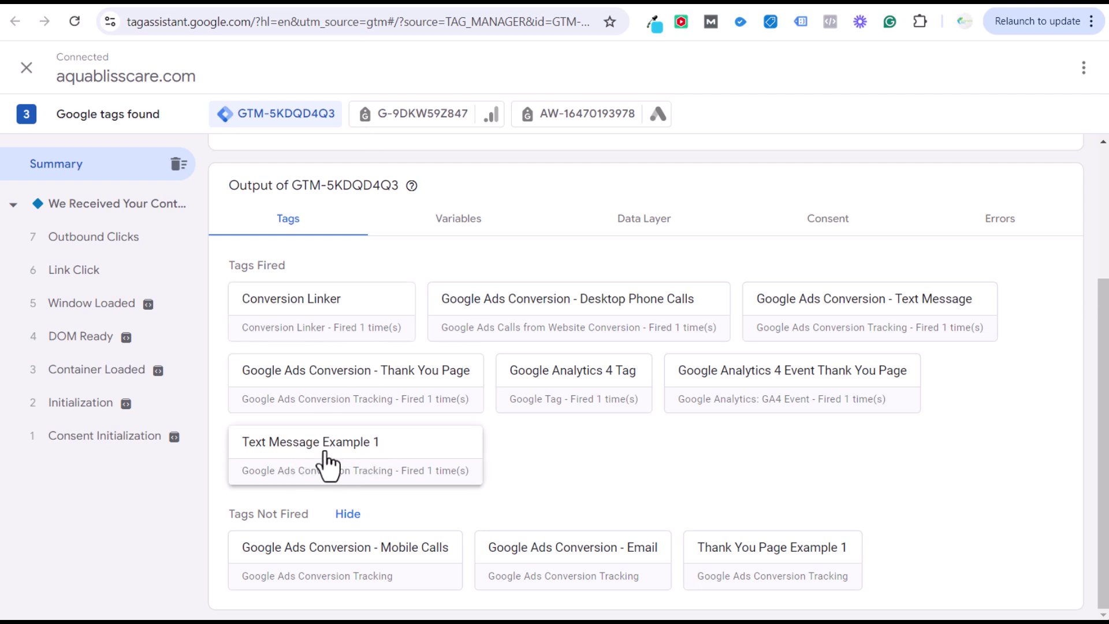
{"action": "left_click", "coordinate": [299, 4]}
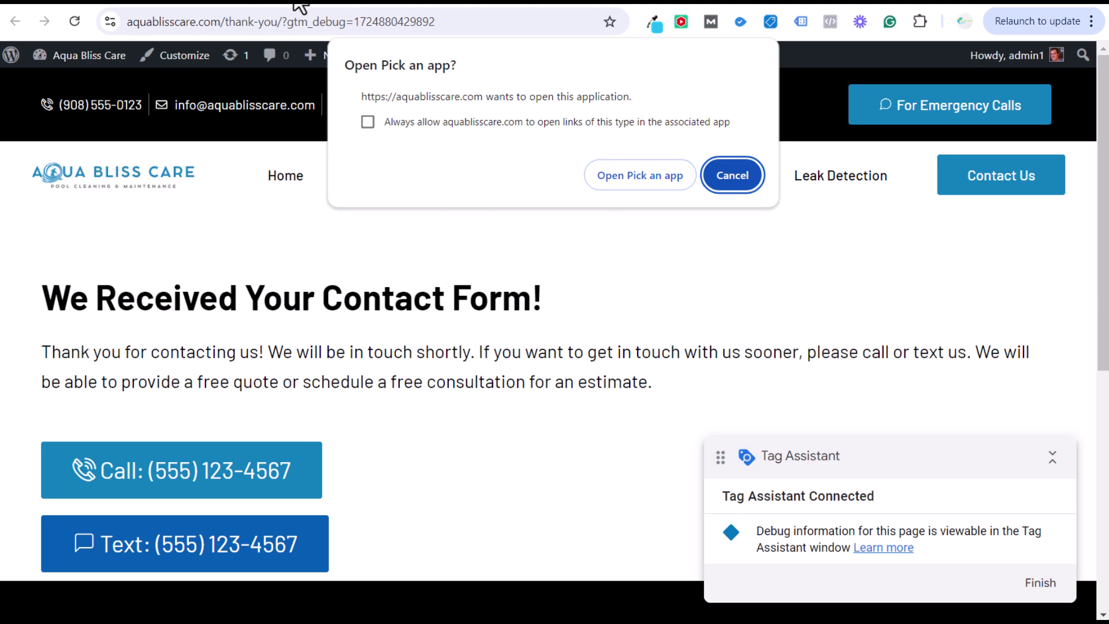
{"action": "left_click", "coordinate": [731, 176]}
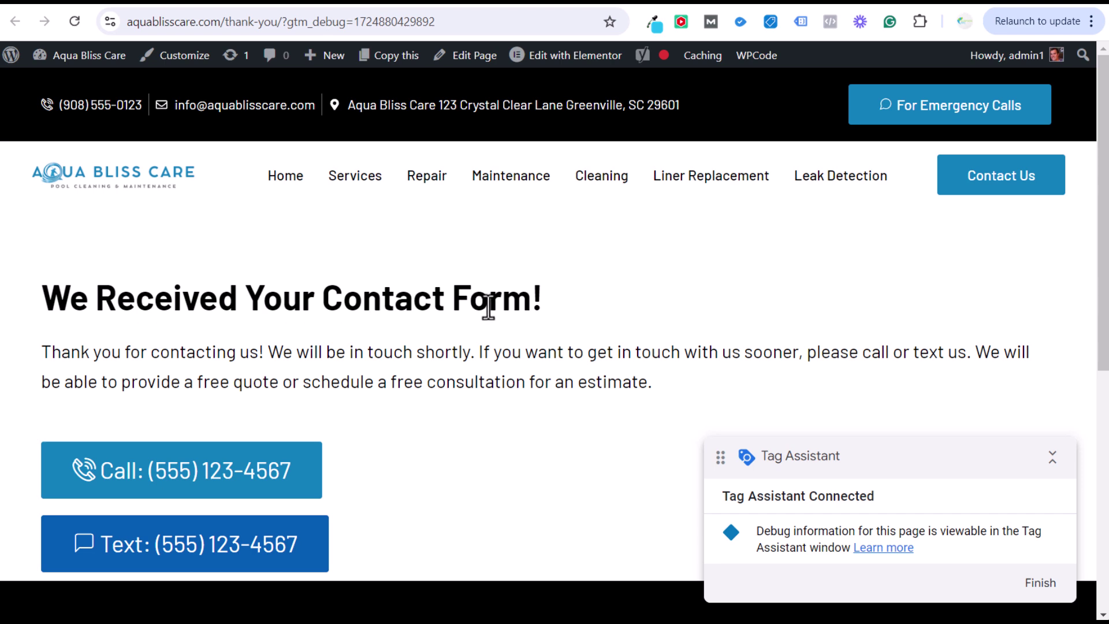
{"action": "left_click", "coordinate": [269, 6]}
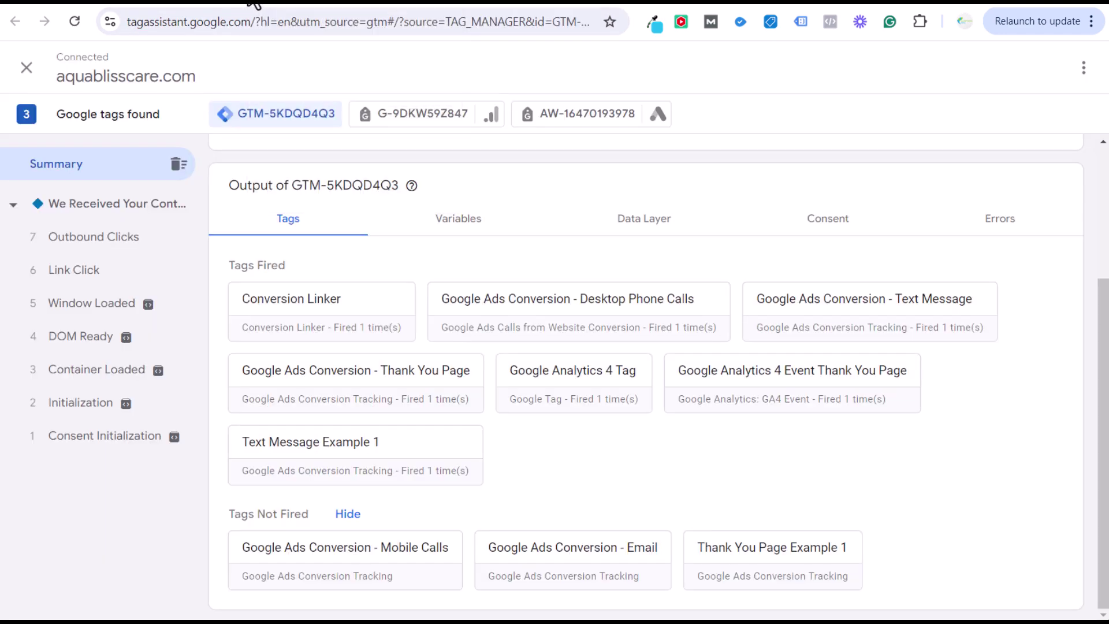
Step: Create a new user-defined variable in the Tag Manager workspace and name it Screen Resolution
{"action": "key", "text": "ctrl+Tab"}
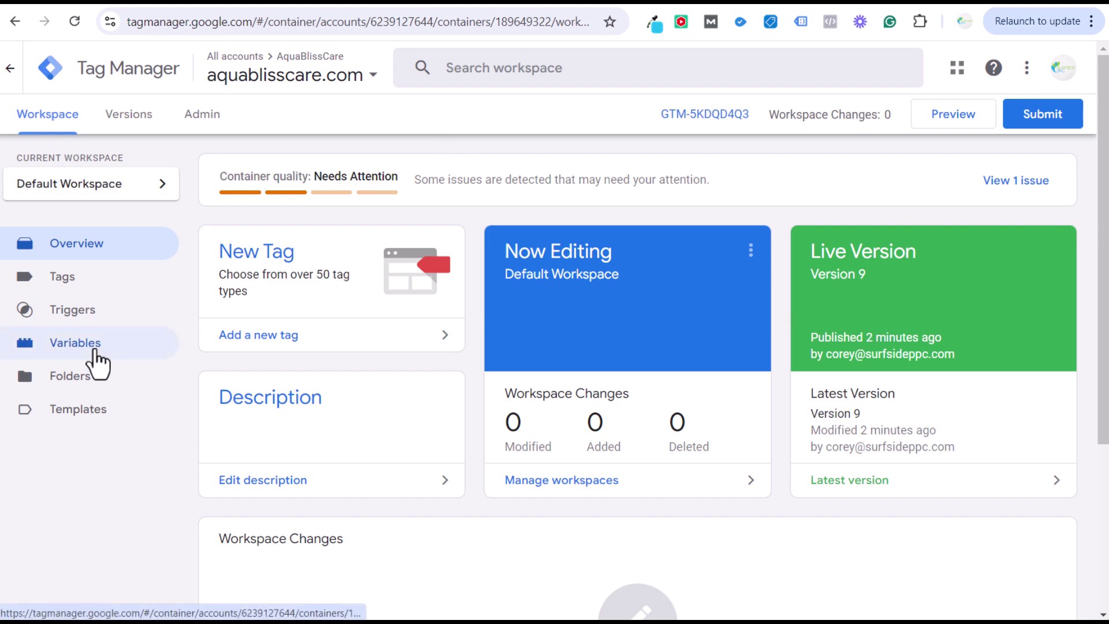
{"action": "left_click", "coordinate": [91, 349]}
{"action": "scroll", "coordinate": [737, 378], "scroll_direction": "down", "scroll_amount": 7}
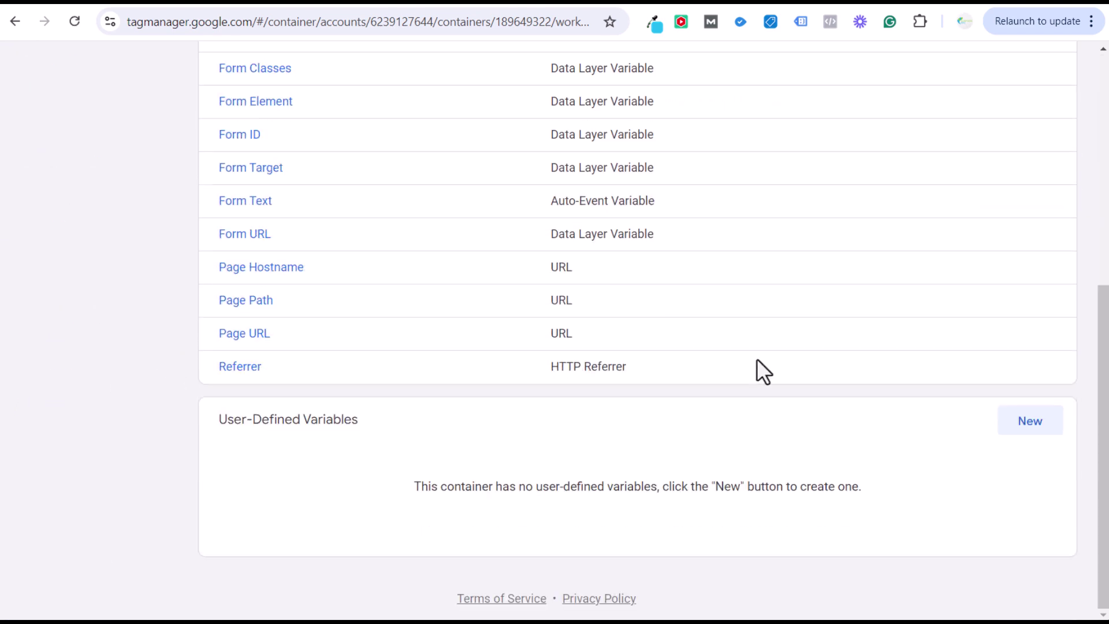
{"action": "left_click", "coordinate": [1028, 425]}
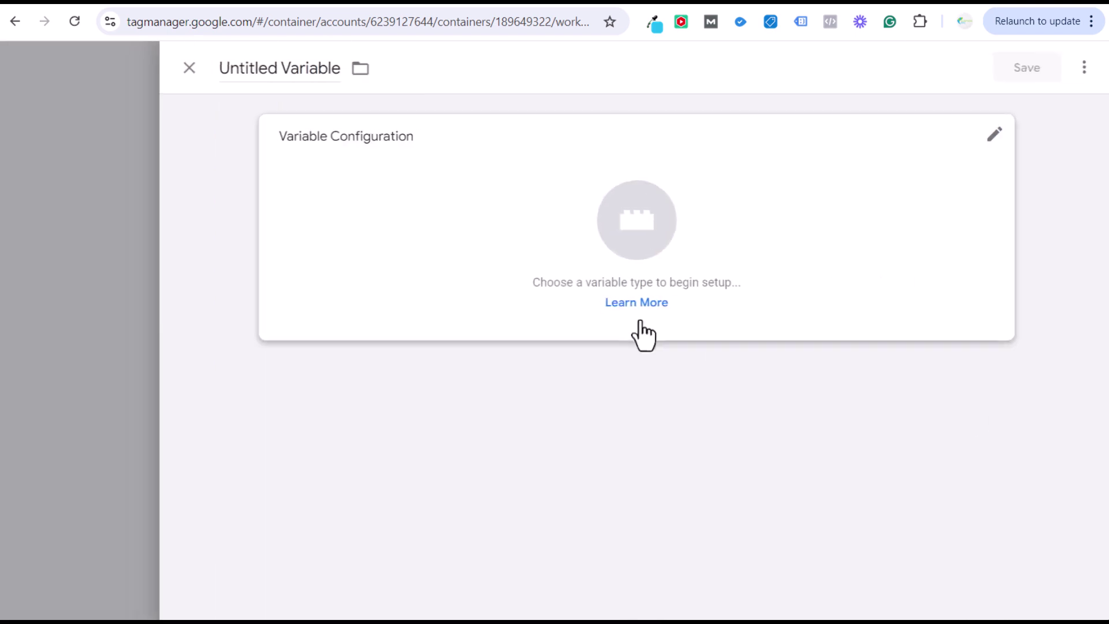
{"action": "left_click", "coordinate": [290, 68]}
{"action": "type", "text": "Screen Resolution"}
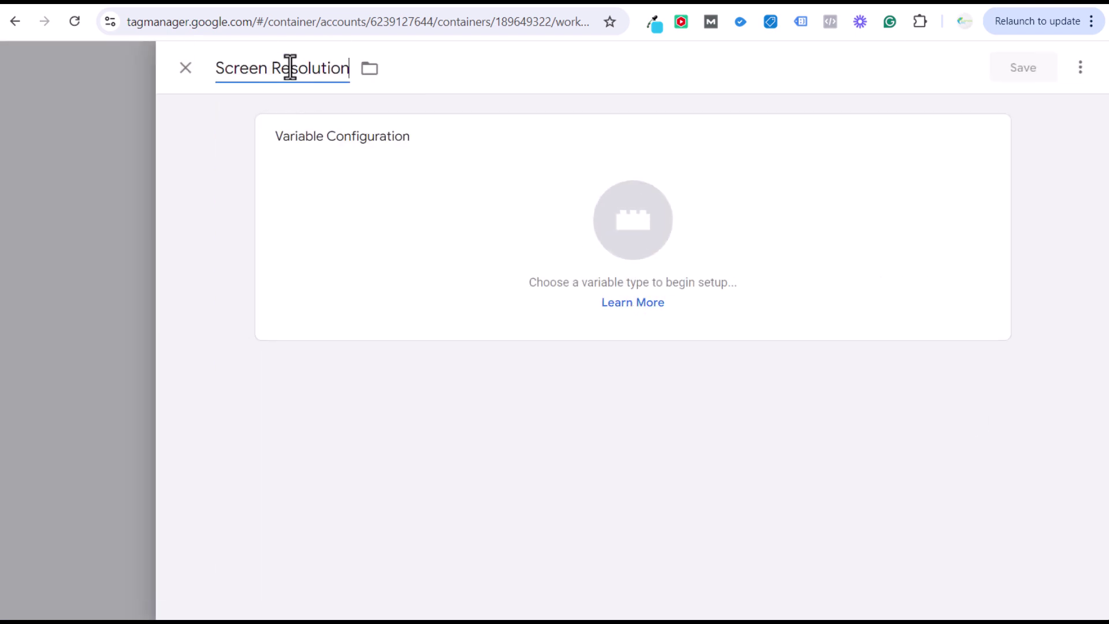
Step: Make it a Custom JavaScript variable whose function returns mobile for window widths up to 520, tablet up to 820, otherwise desktop
{"action": "left_click", "coordinate": [725, 171]}
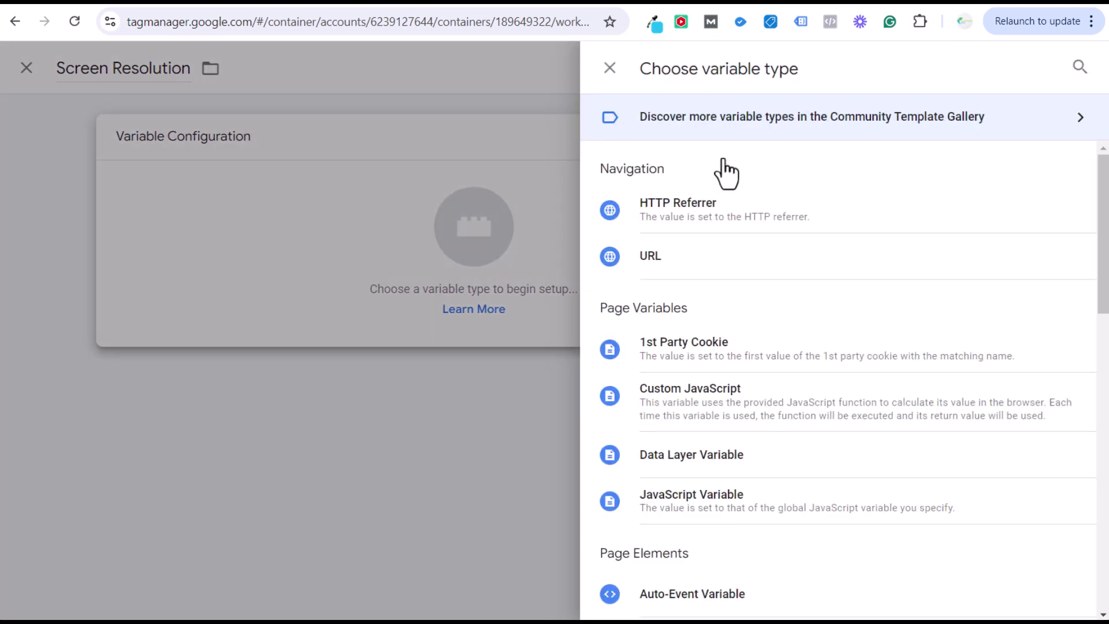
{"action": "left_click", "coordinate": [713, 407]}
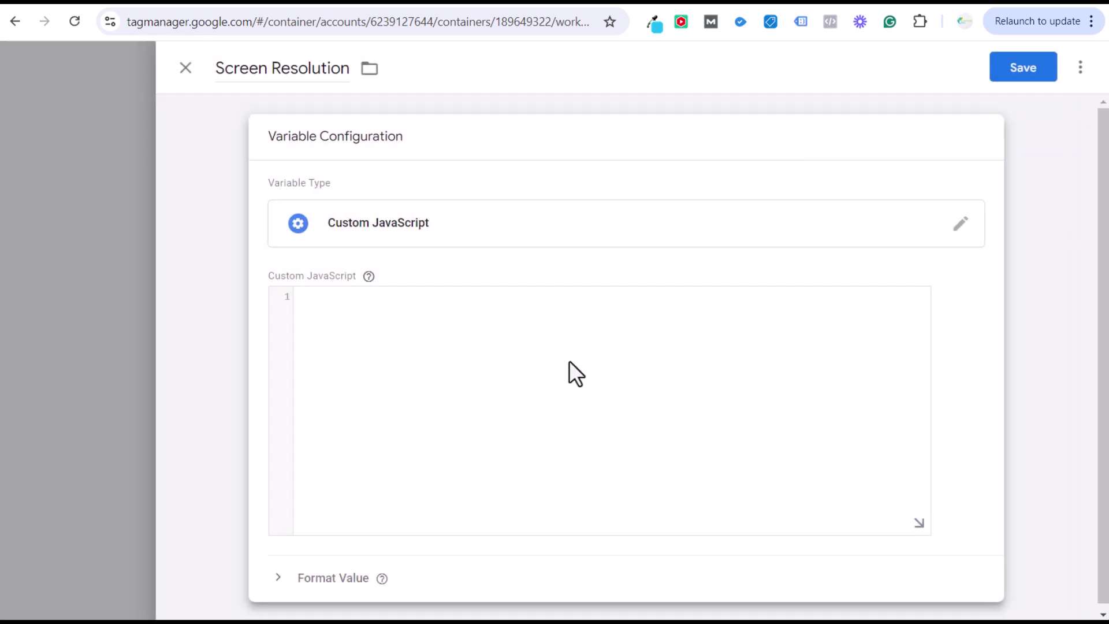
{"action": "left_click", "coordinate": [477, 321]}
{"action": "type", "text": "function () {   var width = window.innerWidth,   screenType;   if (width <= 520) {     screenType = \"mobile\";   } else if (width <= 820) {     screenType = \"tablet\";   } else {     screenType = \"desktop\";   }   return screenType; }"}
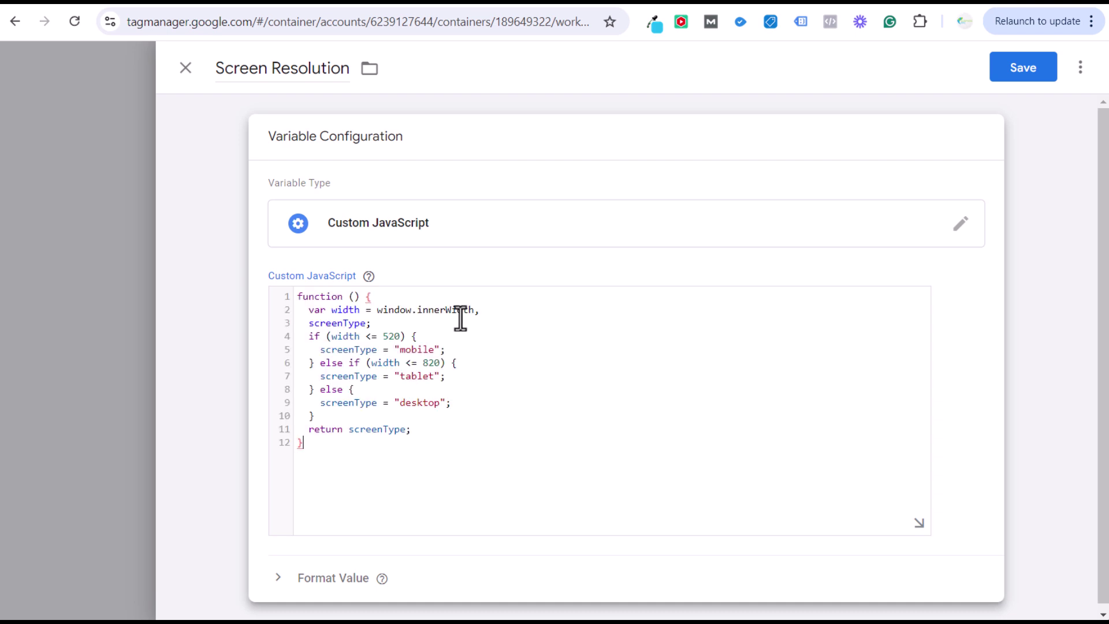
Step: Review the screen-type code and save the Screen Resolution variable
{"action": "left_click_drag", "start_coordinate": [322, 444], "coordinate": [294, 289]}
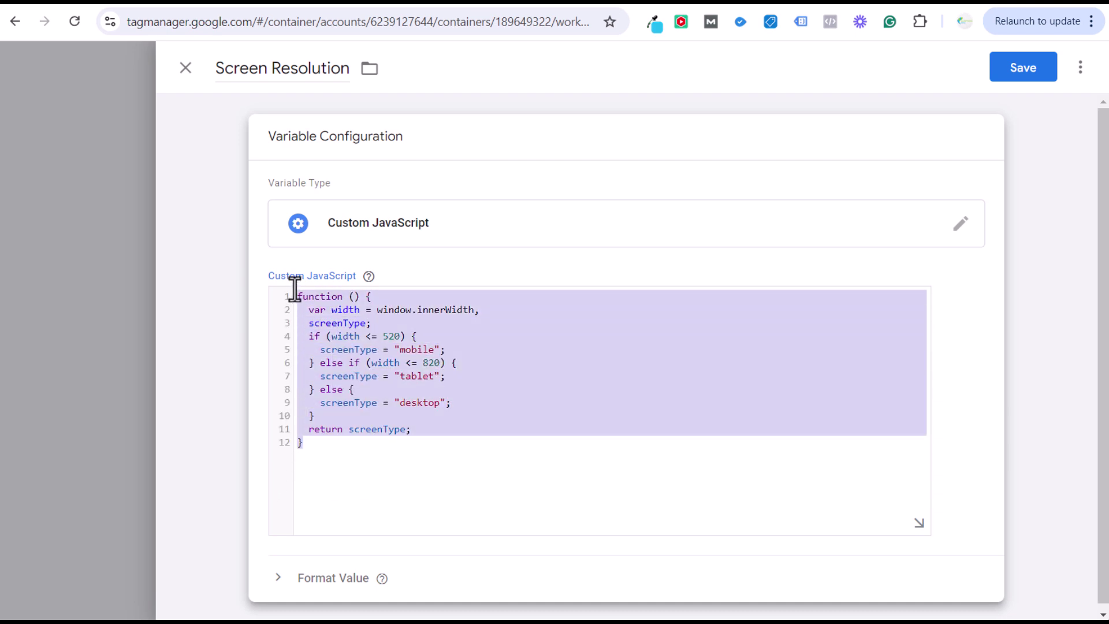
{"action": "left_click", "coordinate": [331, 355]}
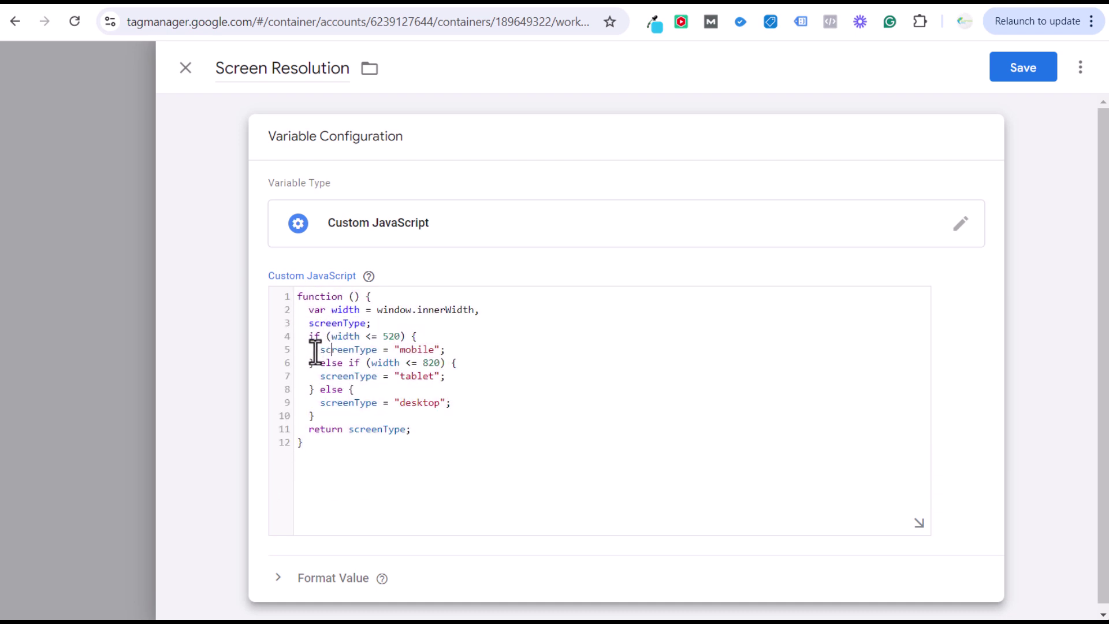
{"action": "left_click_drag", "start_coordinate": [315, 350], "coordinate": [482, 398]}
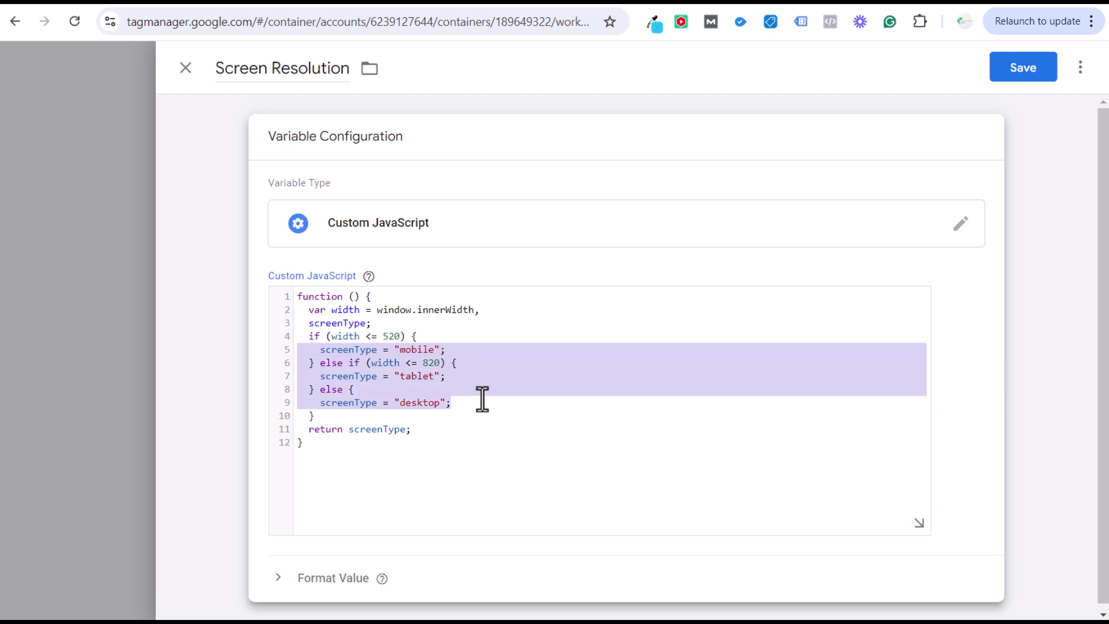
{"action": "left_click", "coordinate": [531, 415]}
{"action": "left_click", "coordinate": [1028, 74]}
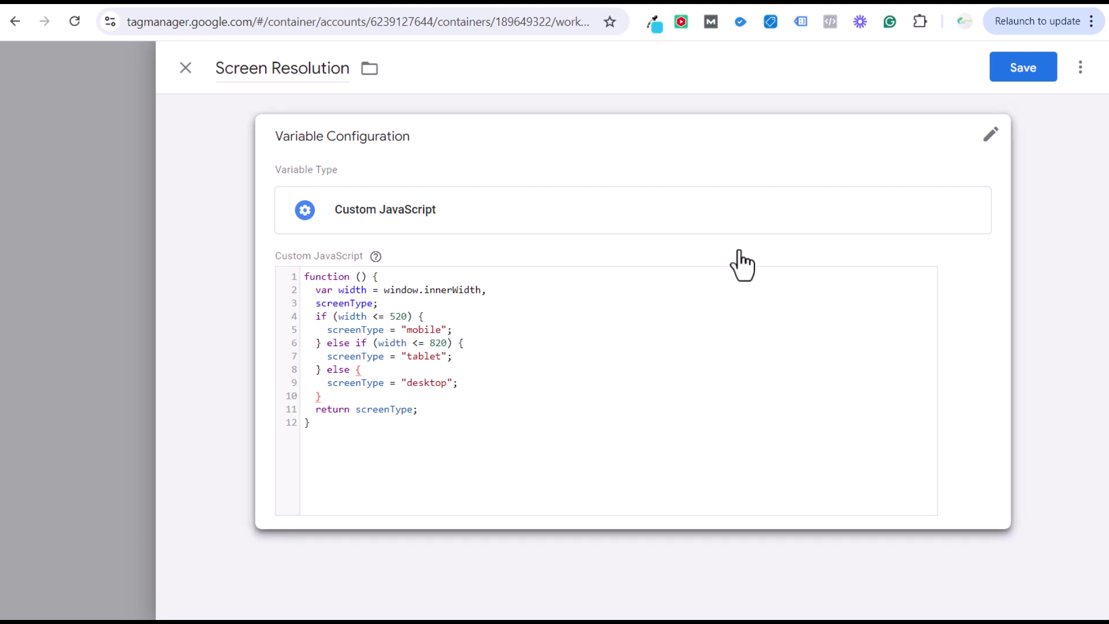
{"action": "left_click", "coordinate": [1036, 71]}
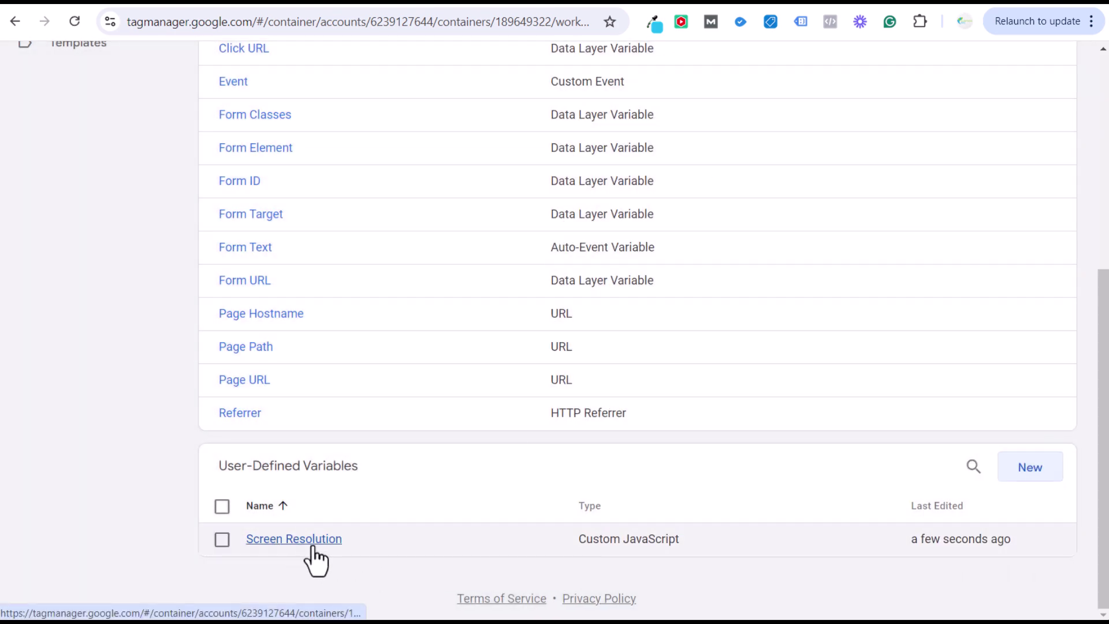
{"action": "scroll", "coordinate": [397, 463], "scroll_direction": "up", "scroll_amount": 6}
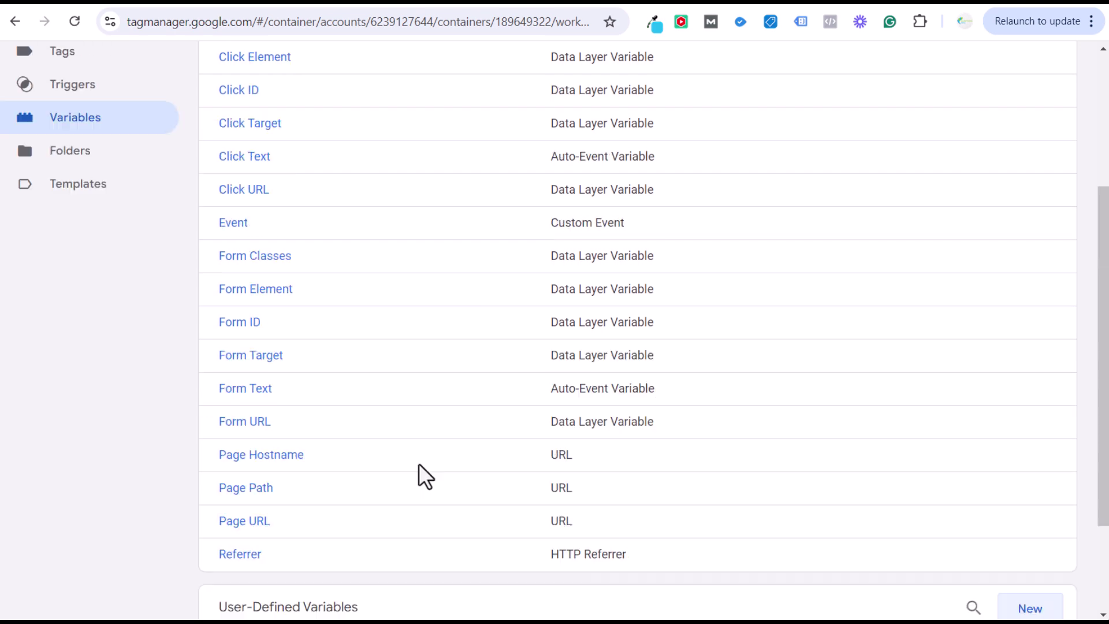
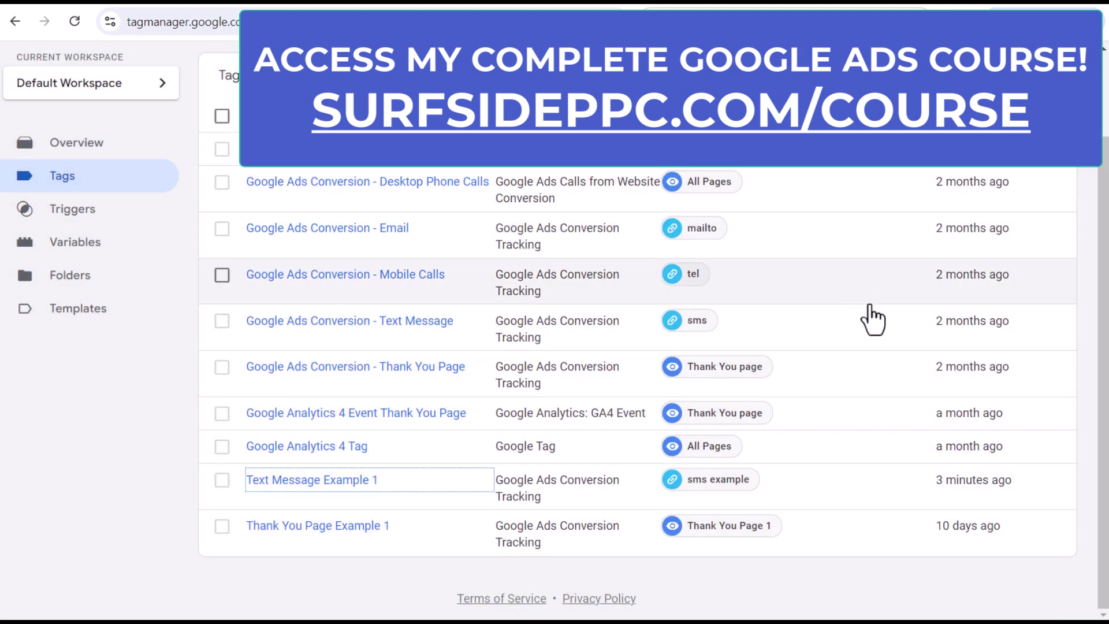
Step: Publish the workspace changes with New Version as both version name and description, then return to the workspace overview
{"action": "scroll", "coordinate": [981, 346], "scroll_direction": "up", "scroll_amount": 2}
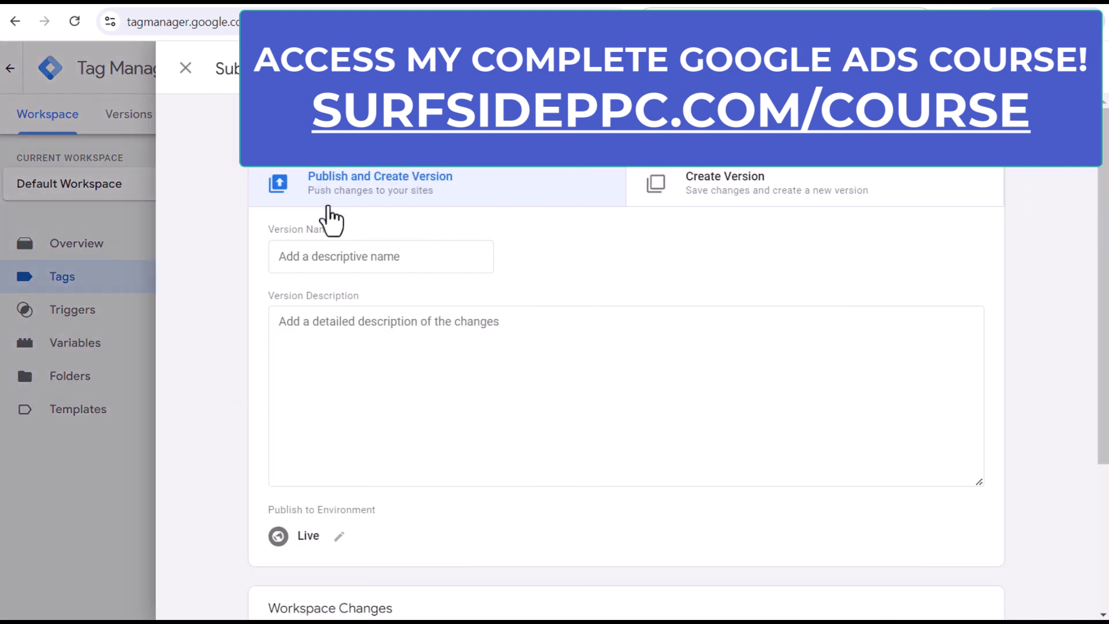
{"action": "left_click", "coordinate": [392, 257]}
{"action": "type", "text": "New Ver"}
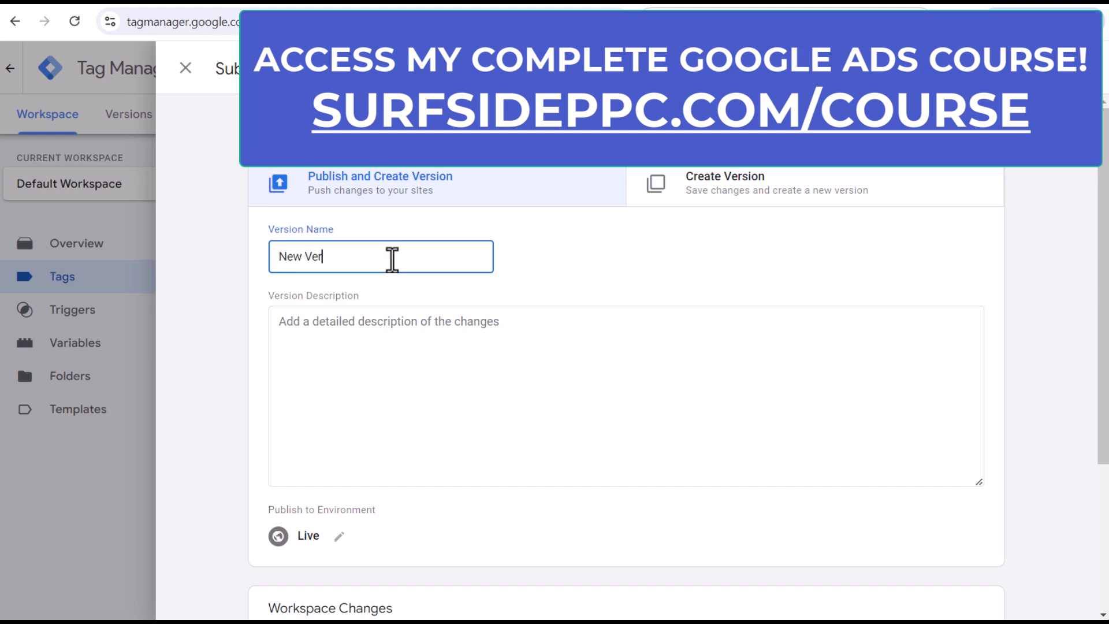
{"action": "left_click_drag", "start_coordinate": [392, 258], "coordinate": [277, 255]}
{"action": "key", "text": "ctrl+c"}
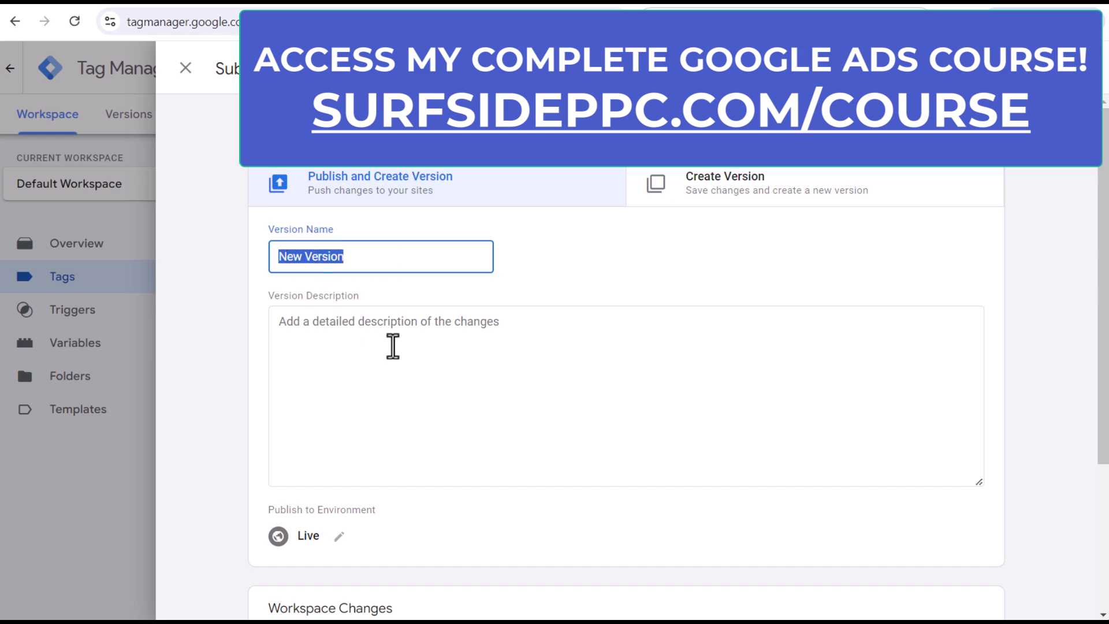
{"action": "left_click", "coordinate": [391, 346]}
{"action": "key", "text": "ctrl+v"}
{"action": "left_click", "coordinate": [1065, 69]}
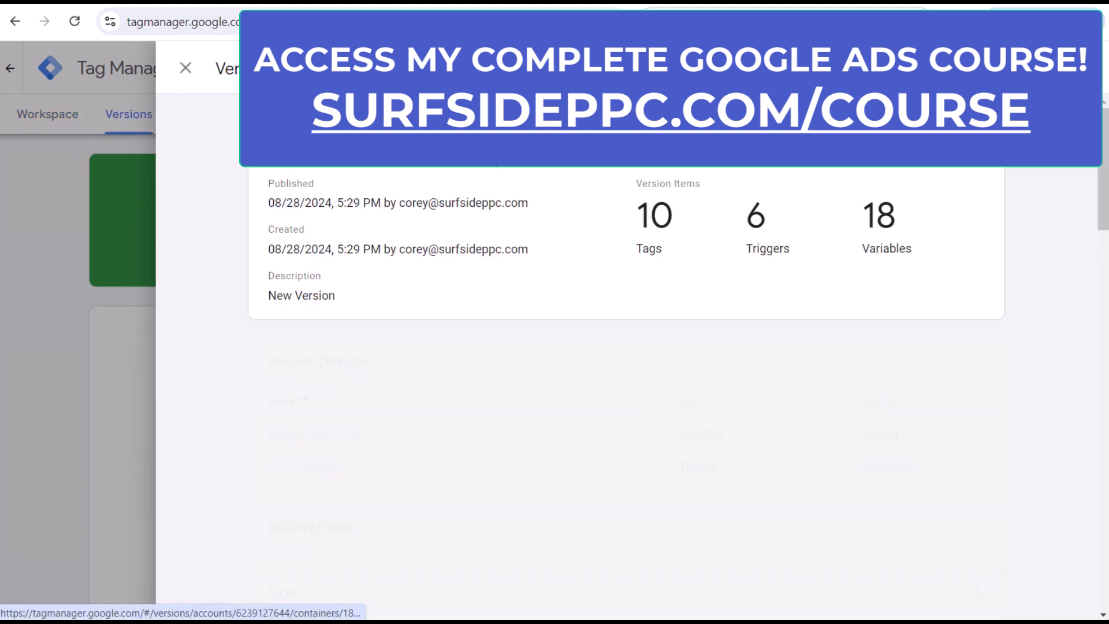
{"action": "left_click", "coordinate": [185, 68]}
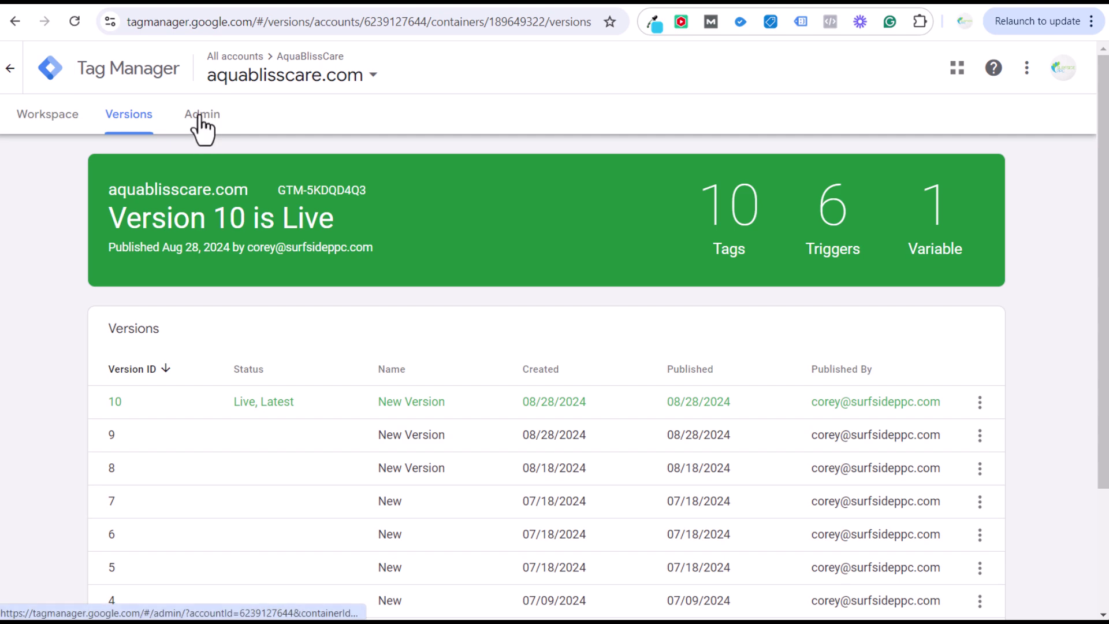
{"action": "left_click", "coordinate": [78, 122]}
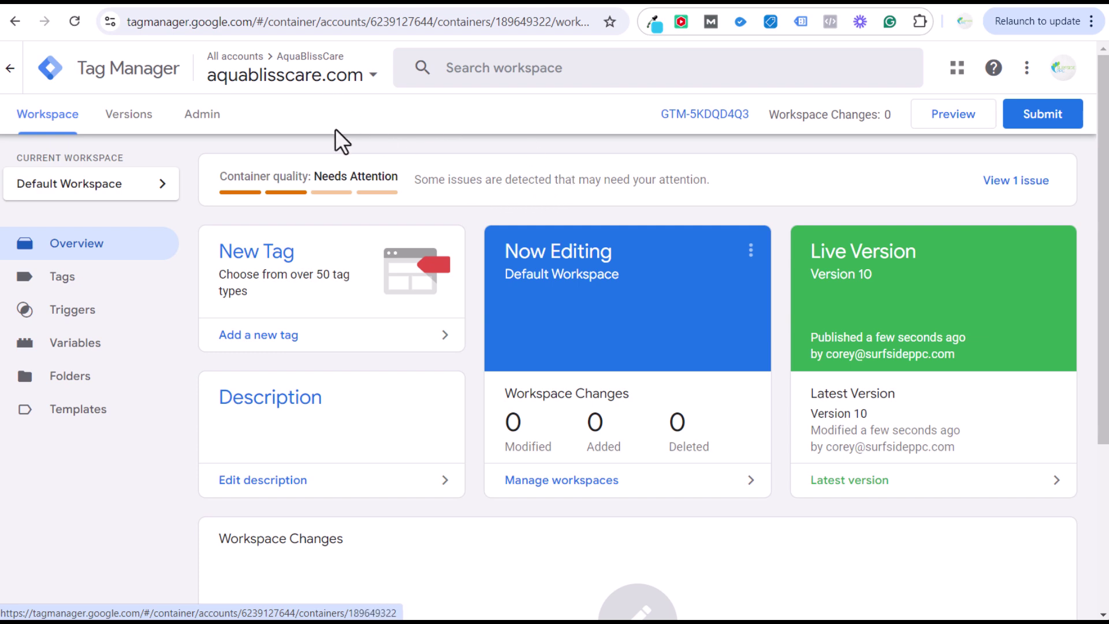
Step: Start a new preview session for the thank-you page and check the fired and not-fired tags in Tag Assistant
{"action": "left_click", "coordinate": [947, 116]}
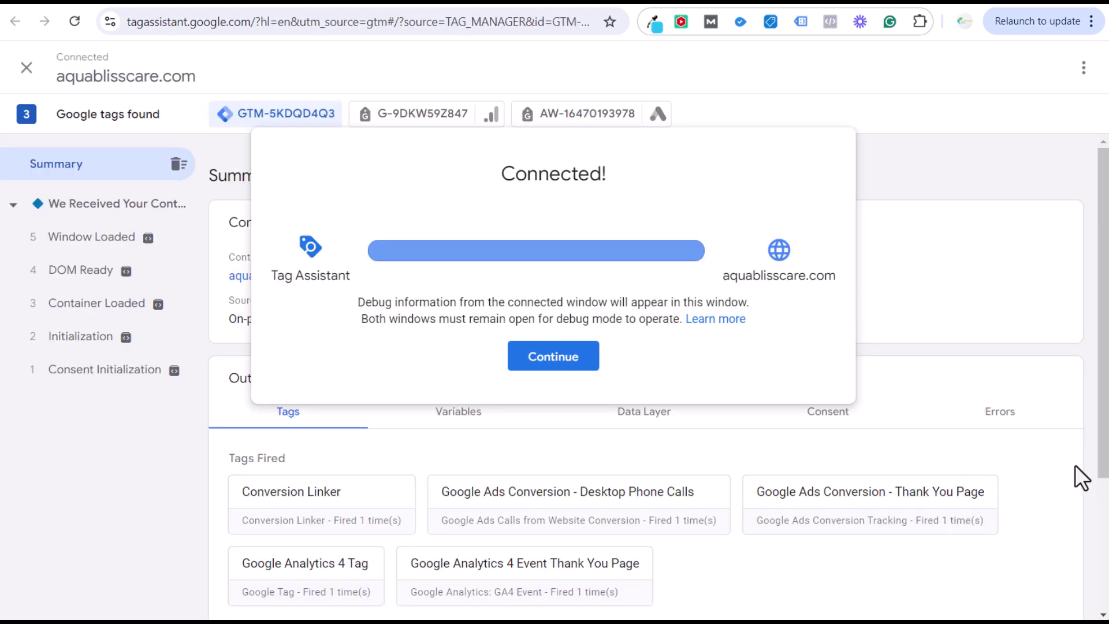
{"action": "left_click", "coordinate": [1011, 444]}
{"action": "scroll", "coordinate": [1020, 462], "scroll_direction": "down", "scroll_amount": 3}
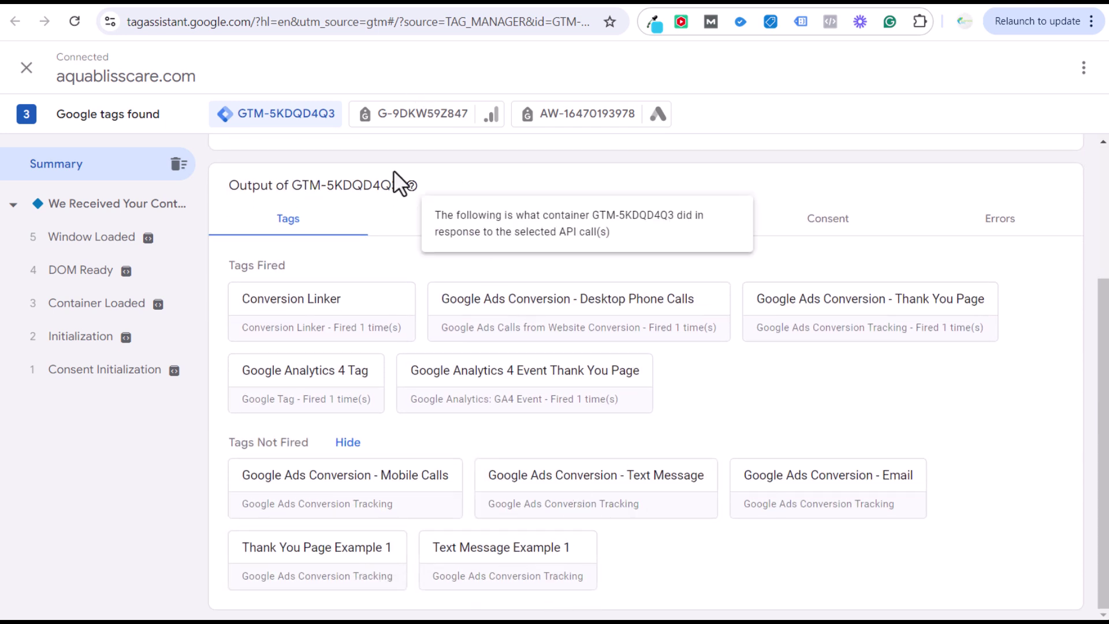
Step: Switch to the connected thank-you page, test its Text button, and return to Tag Assistant to check the tags
{"action": "left_click", "coordinate": [247, 6]}
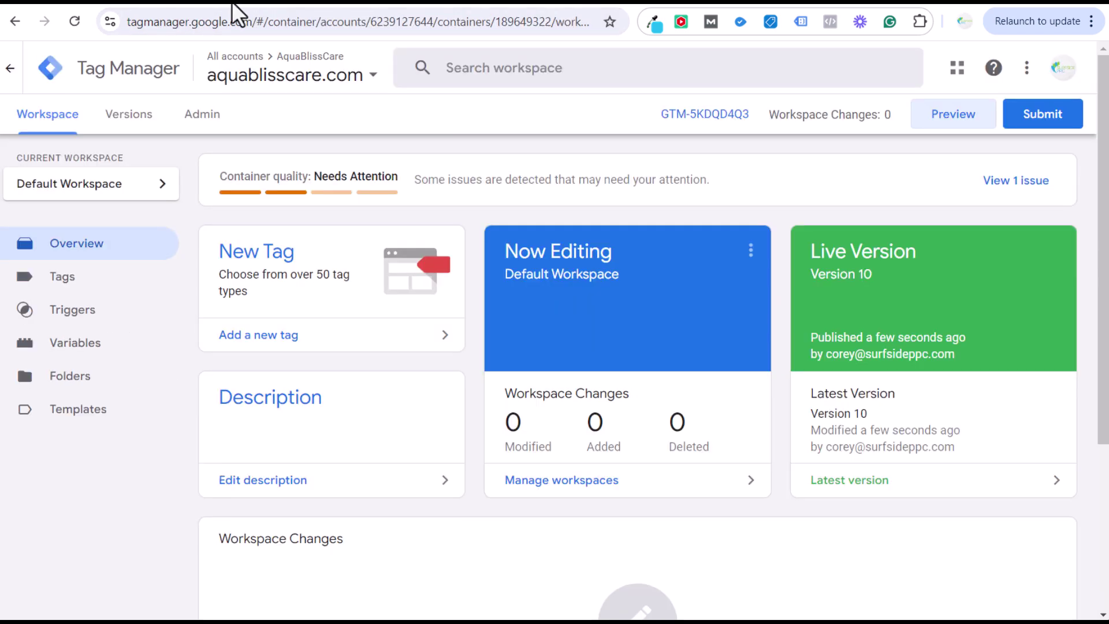
{"action": "left_click", "coordinate": [277, 4]}
{"action": "left_click", "coordinate": [284, 4]}
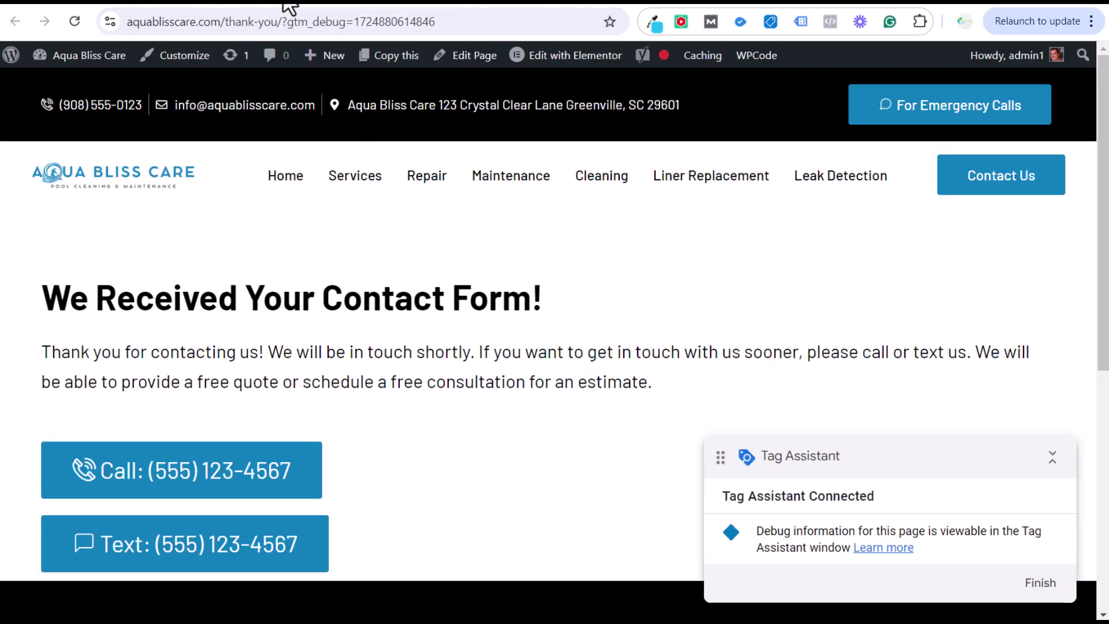
{"action": "left_click", "coordinate": [215, 556]}
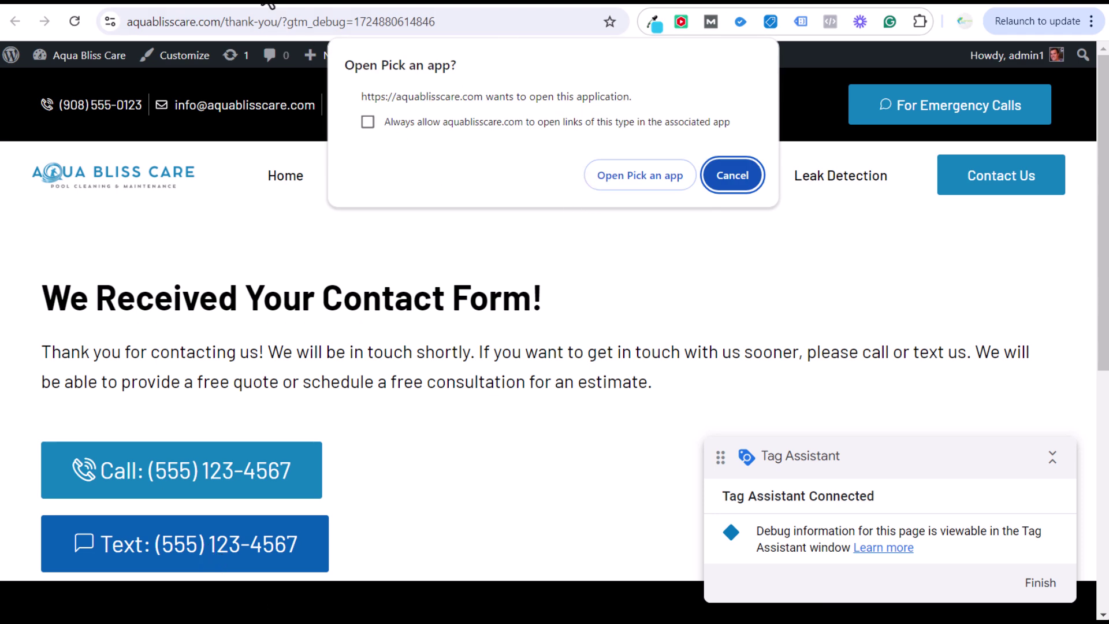
{"action": "left_click", "coordinate": [269, 3]}
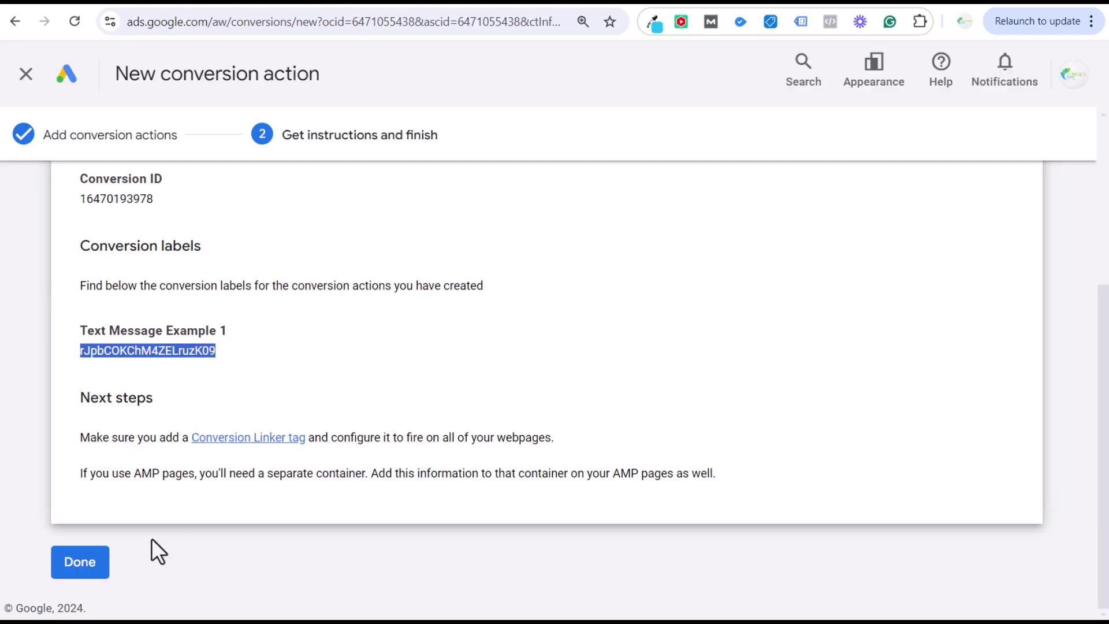
Step: Finish the Text Message Example 1 conversion action setup in Google Ads and open the account's campaign list
{"action": "left_click", "coordinate": [92, 564]}
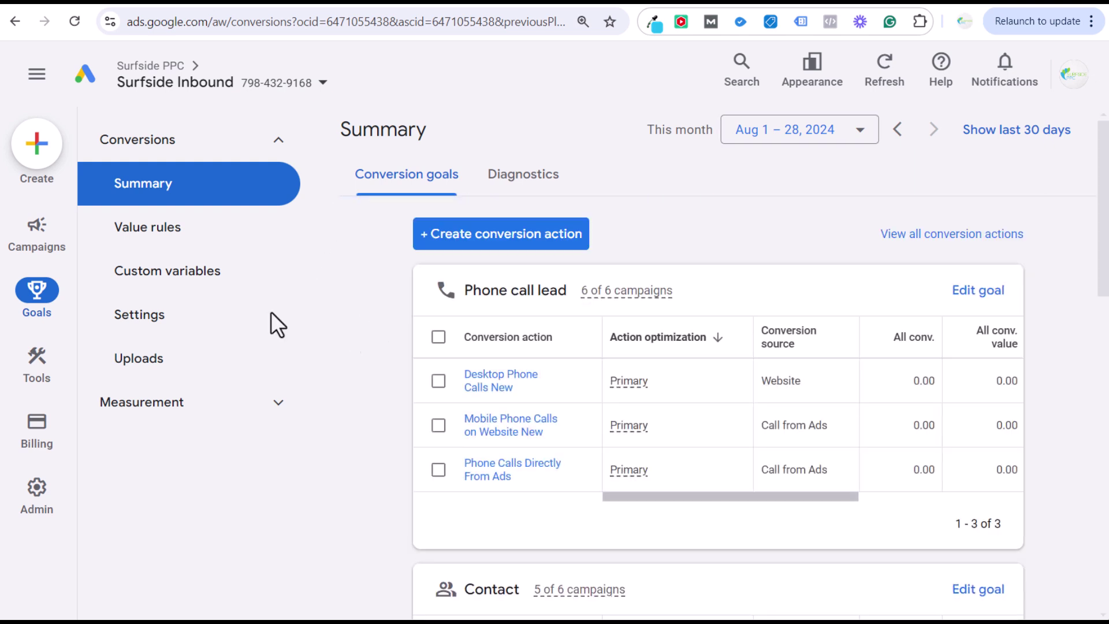
{"action": "mouse_move", "coordinate": [30, 237]}
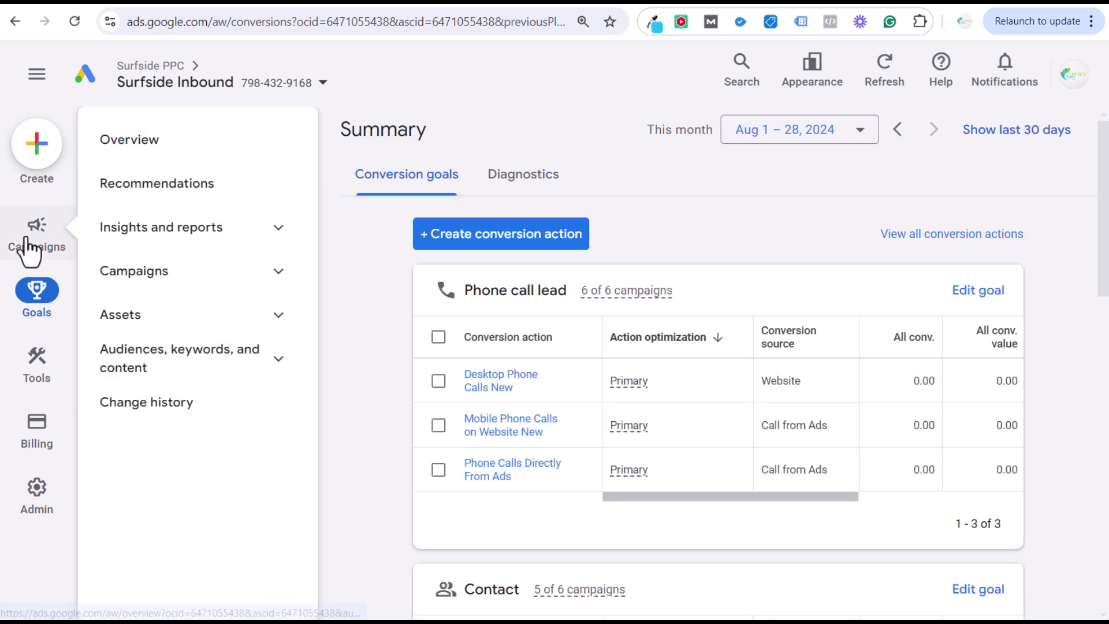
{"action": "left_click", "coordinate": [156, 271]}
{"action": "left_click", "coordinate": [175, 316]}
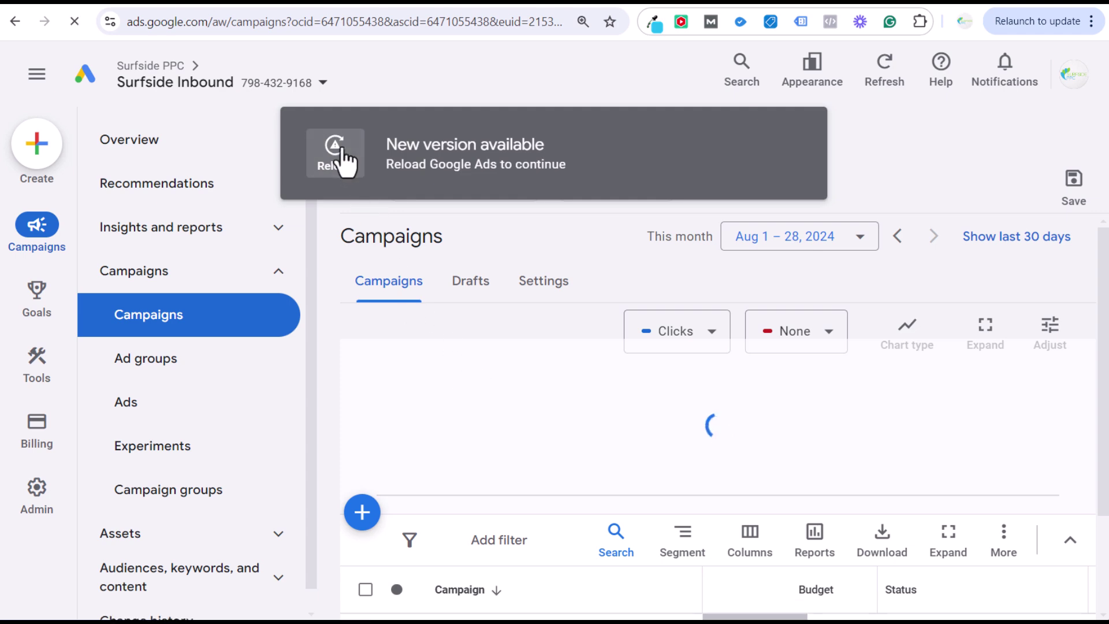
Step: Reload Google Ads to the new version and open the settings of Aqua Bliss Care Search Campaign
{"action": "left_click", "coordinate": [346, 167]}
{"action": "scroll", "coordinate": [611, 260], "scroll_direction": "down", "scroll_amount": 4}
{"action": "left_click", "coordinate": [674, 389]}
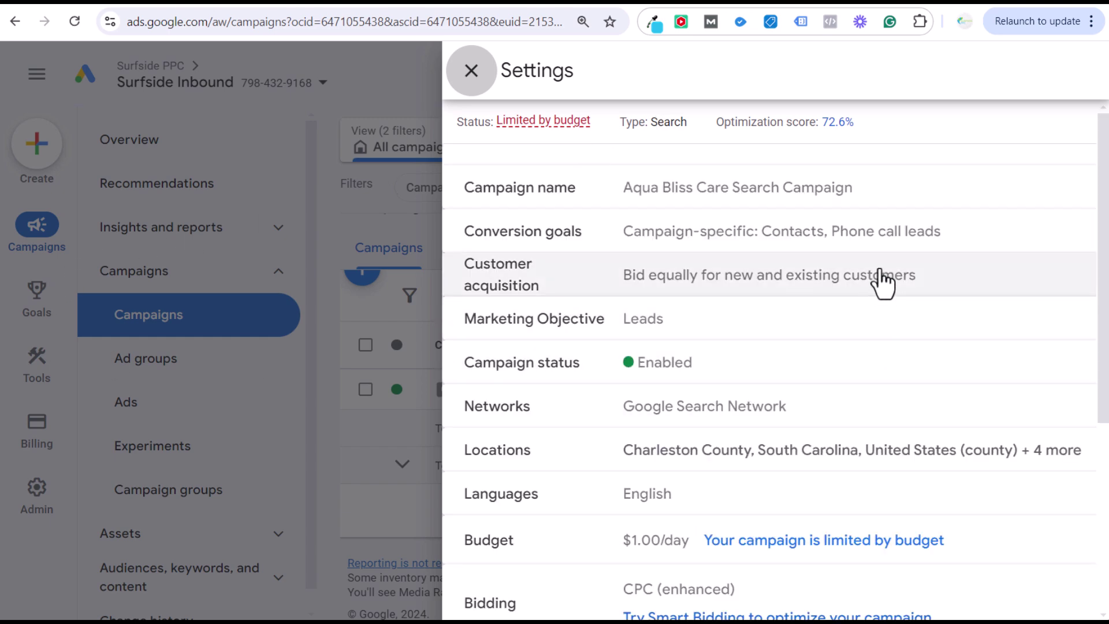
Step: Expand the campaign's conversion goals and inspect the Contacts goal for the Text Message Example 1 conversion action
{"action": "left_click", "coordinate": [988, 243]}
{"action": "mouse_move", "coordinate": [685, 413]}
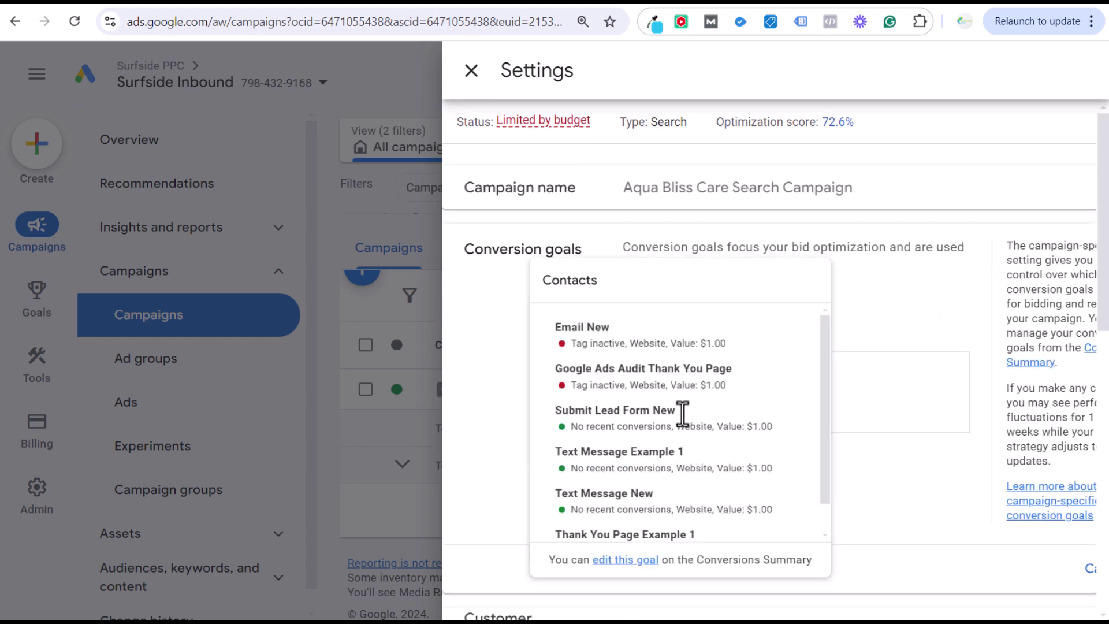
{"action": "left_click_drag", "start_coordinate": [559, 478], "coordinate": [731, 492]}
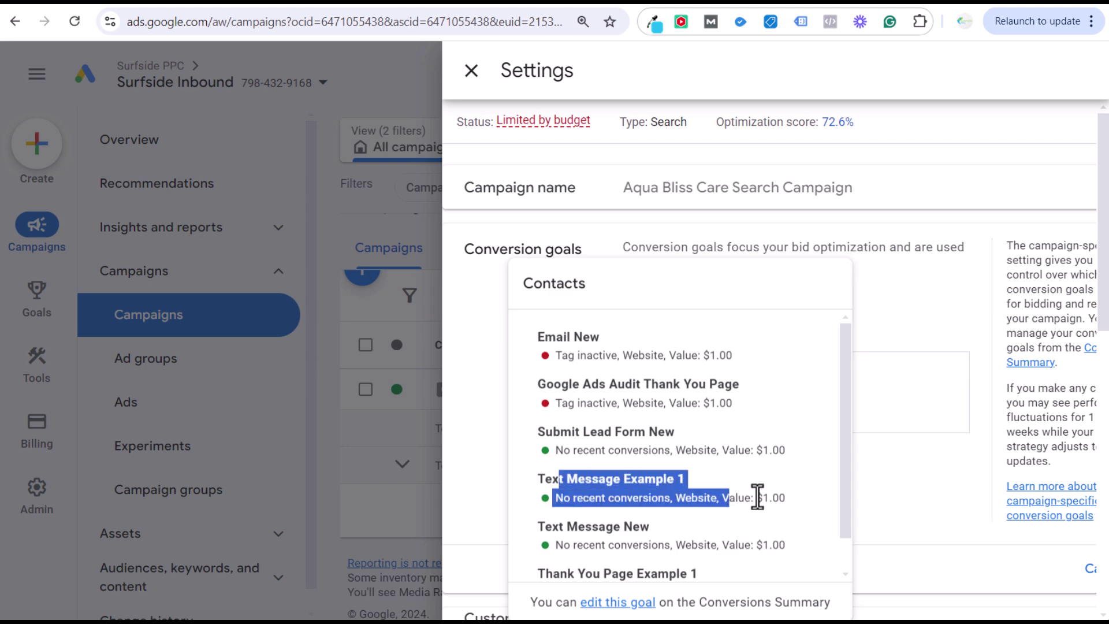
{"action": "left_click", "coordinate": [769, 518]}
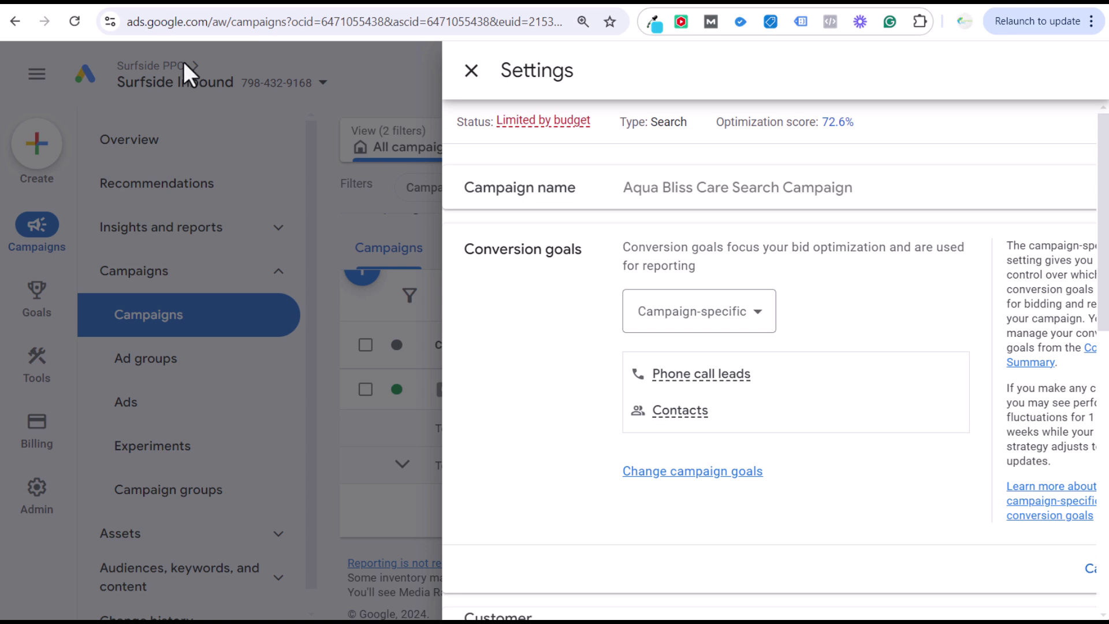
Step: Switch to the Aqua Bliss Care thank-you page to view its Call and Text buttons, and return to the Google Ads campaign settings
{"action": "left_click", "coordinate": [163, 7]}
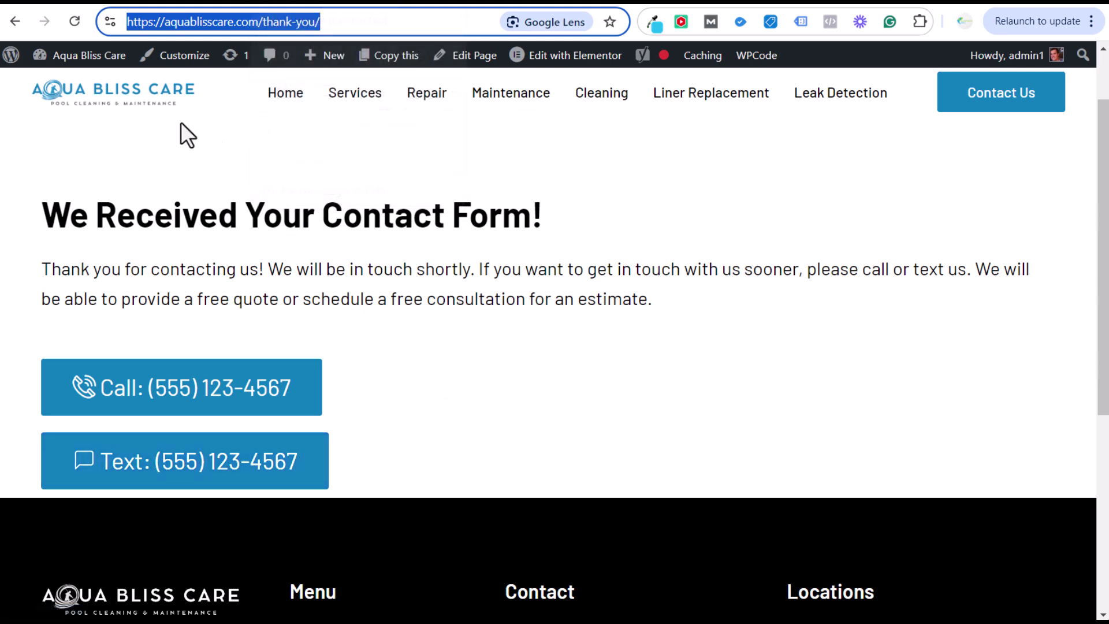
{"action": "mouse_move", "coordinate": [127, 3]}
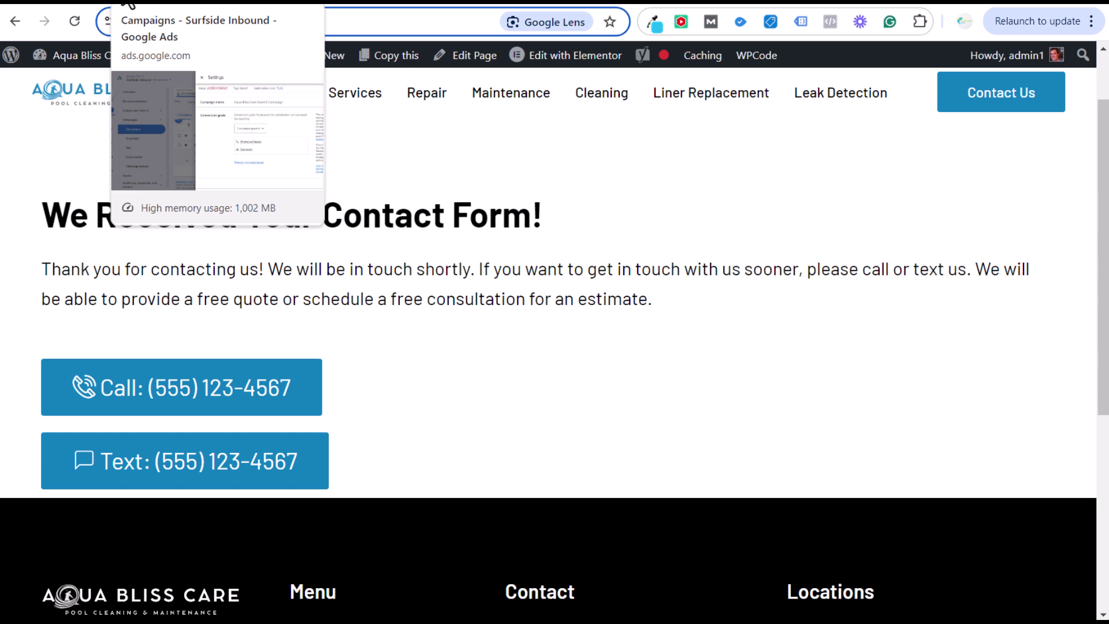
{"action": "left_click", "coordinate": [128, 3]}
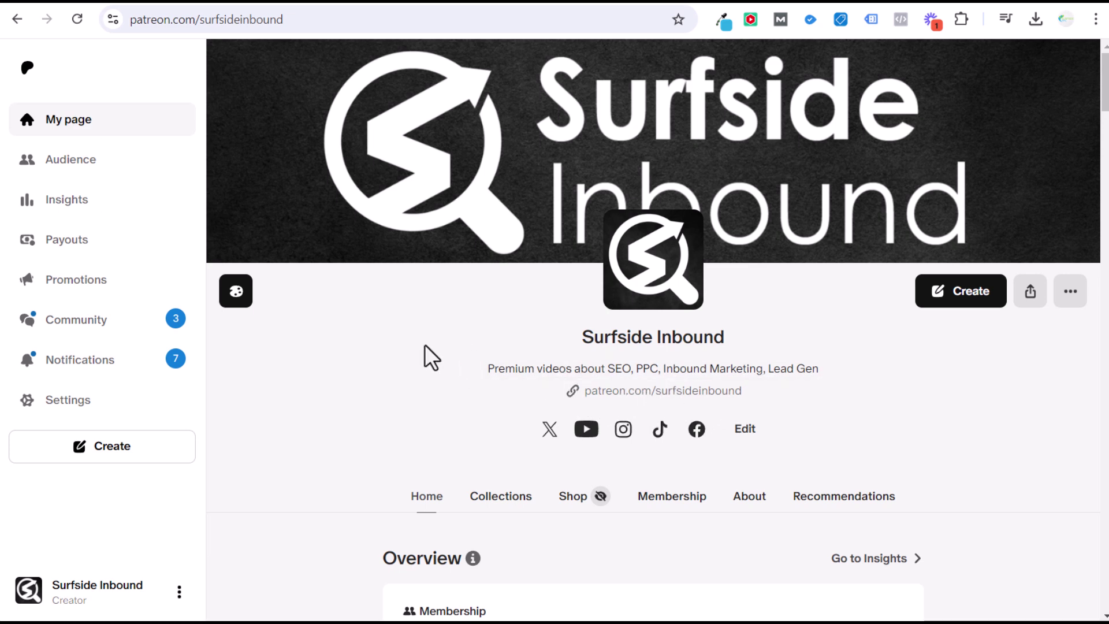
Step: View the Surfside Inbound Marketing Course 2024 on YouTube and its pinned post on Patreon, and return to the YouTube video
{"action": "left_click", "coordinate": [372, 2]}
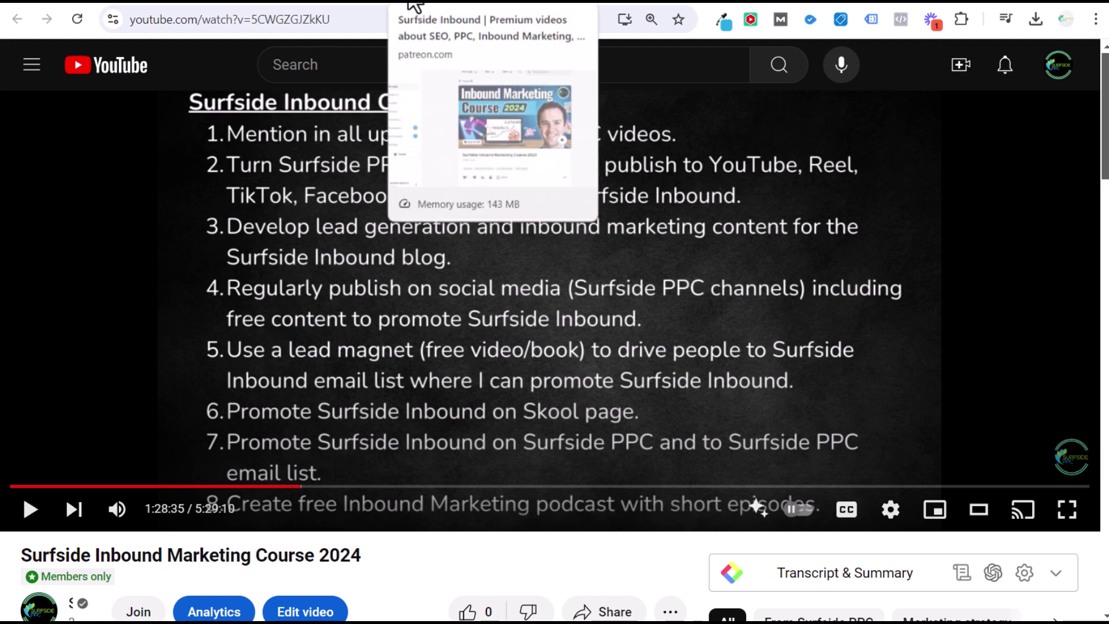
{"action": "left_click", "coordinate": [408, 6]}
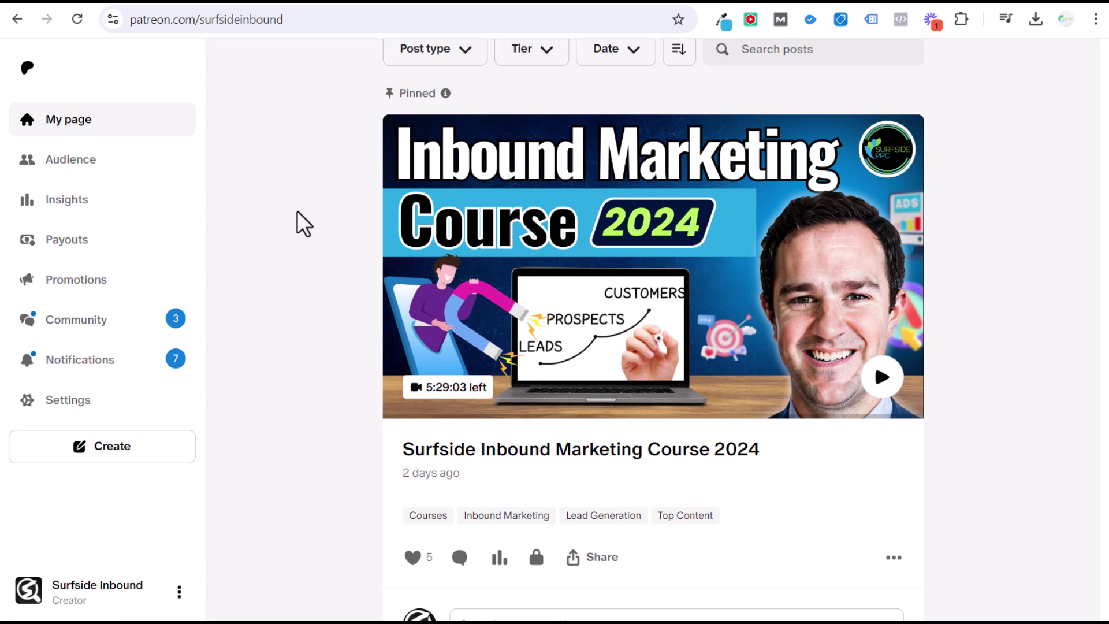
{"action": "left_click", "coordinate": [376, 7]}
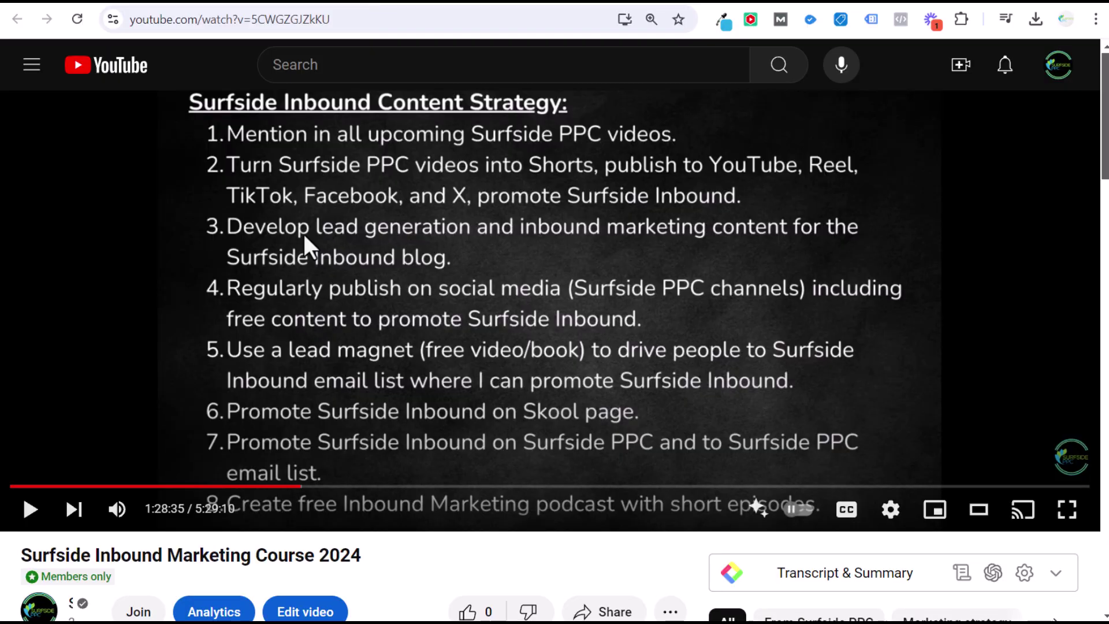